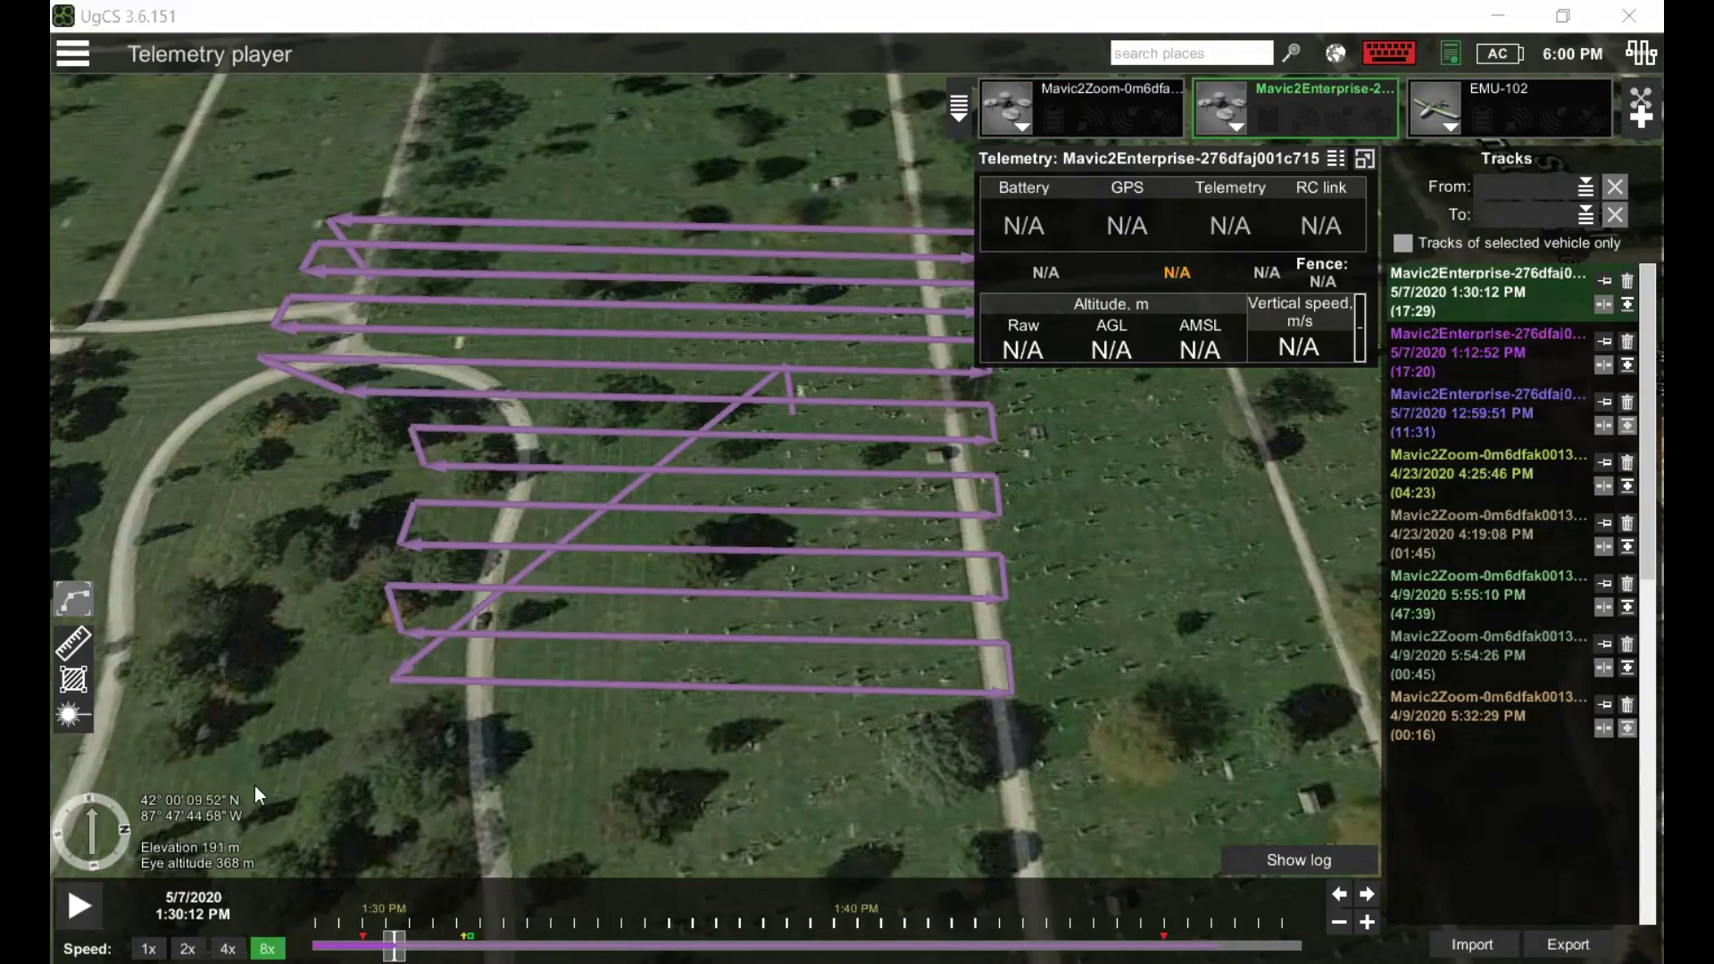
# Step: Play back the Mavic2Enterprise track recorded on 5/7/2020 at 1:12:52 PM at 1x speed
pyautogui.click(79, 896)
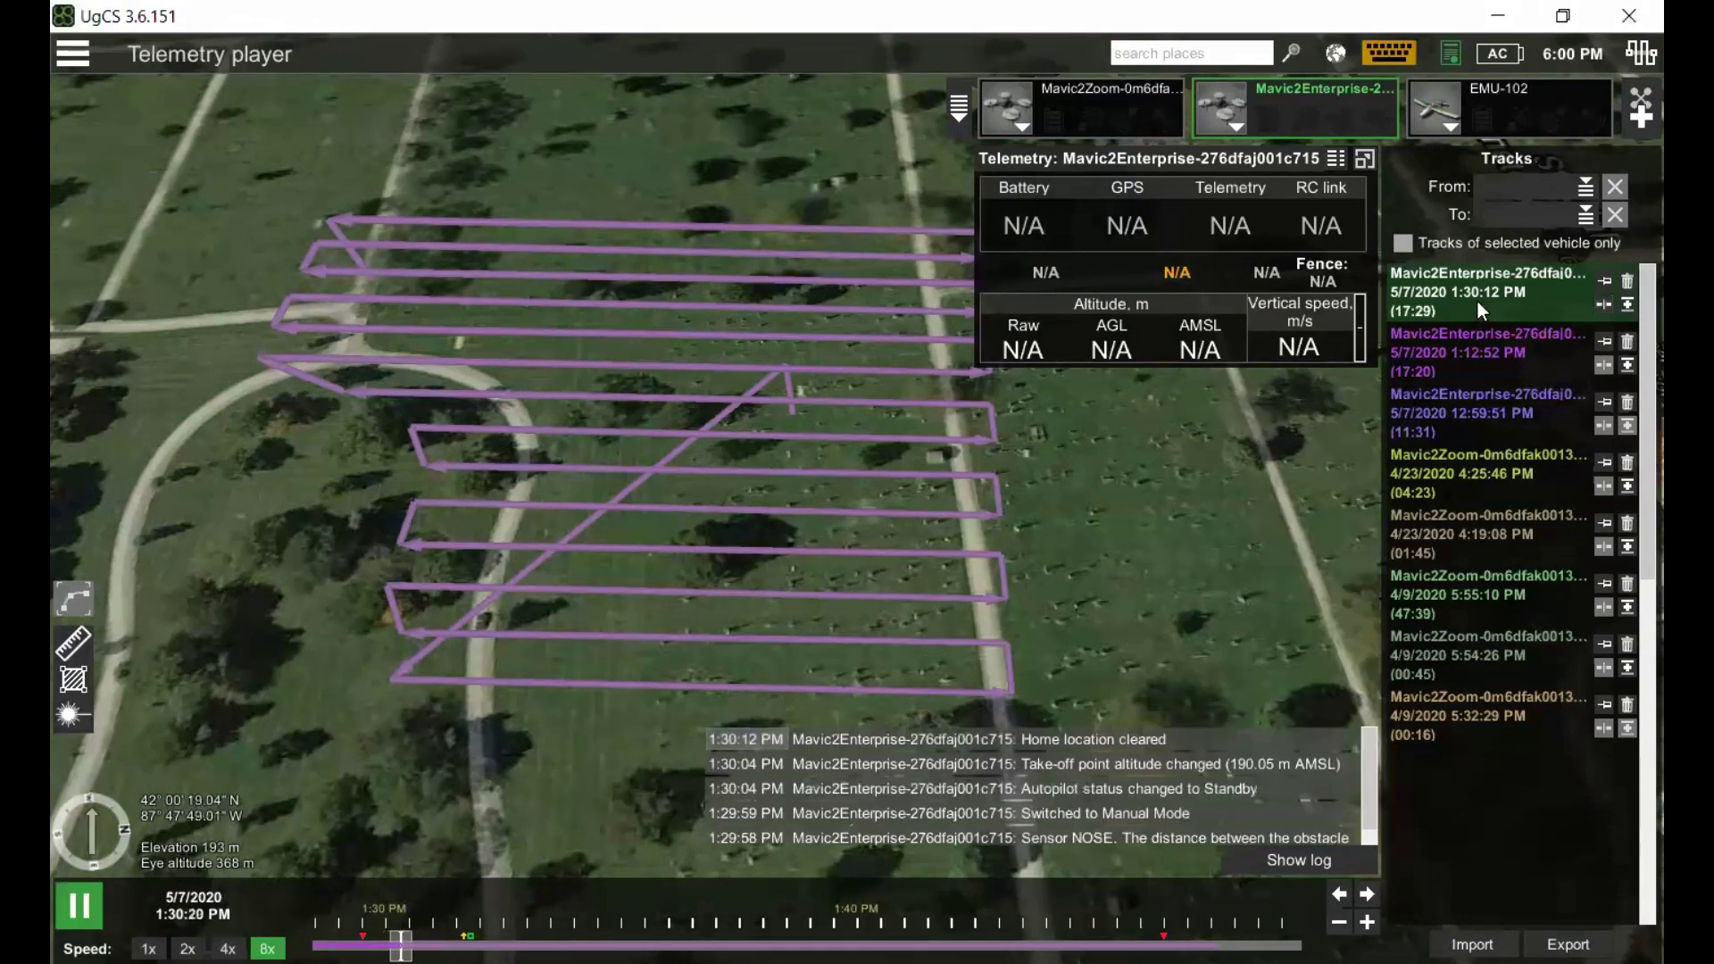
pyautogui.click(1498, 337)
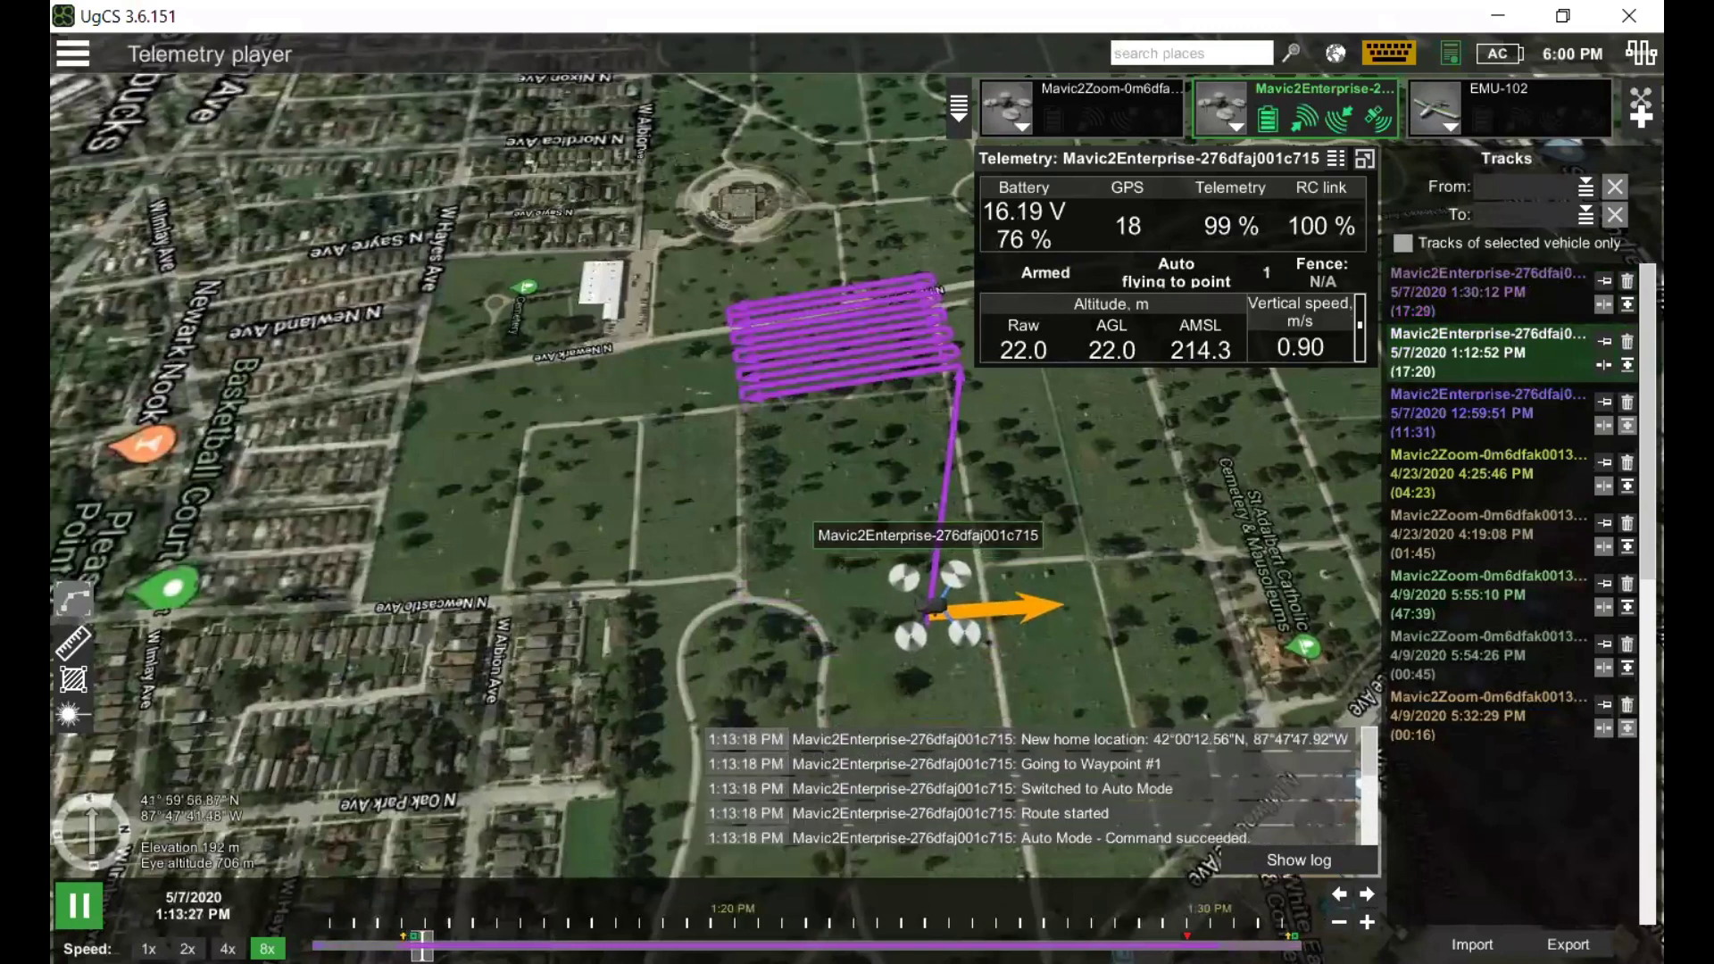
pyautogui.click(149, 949)
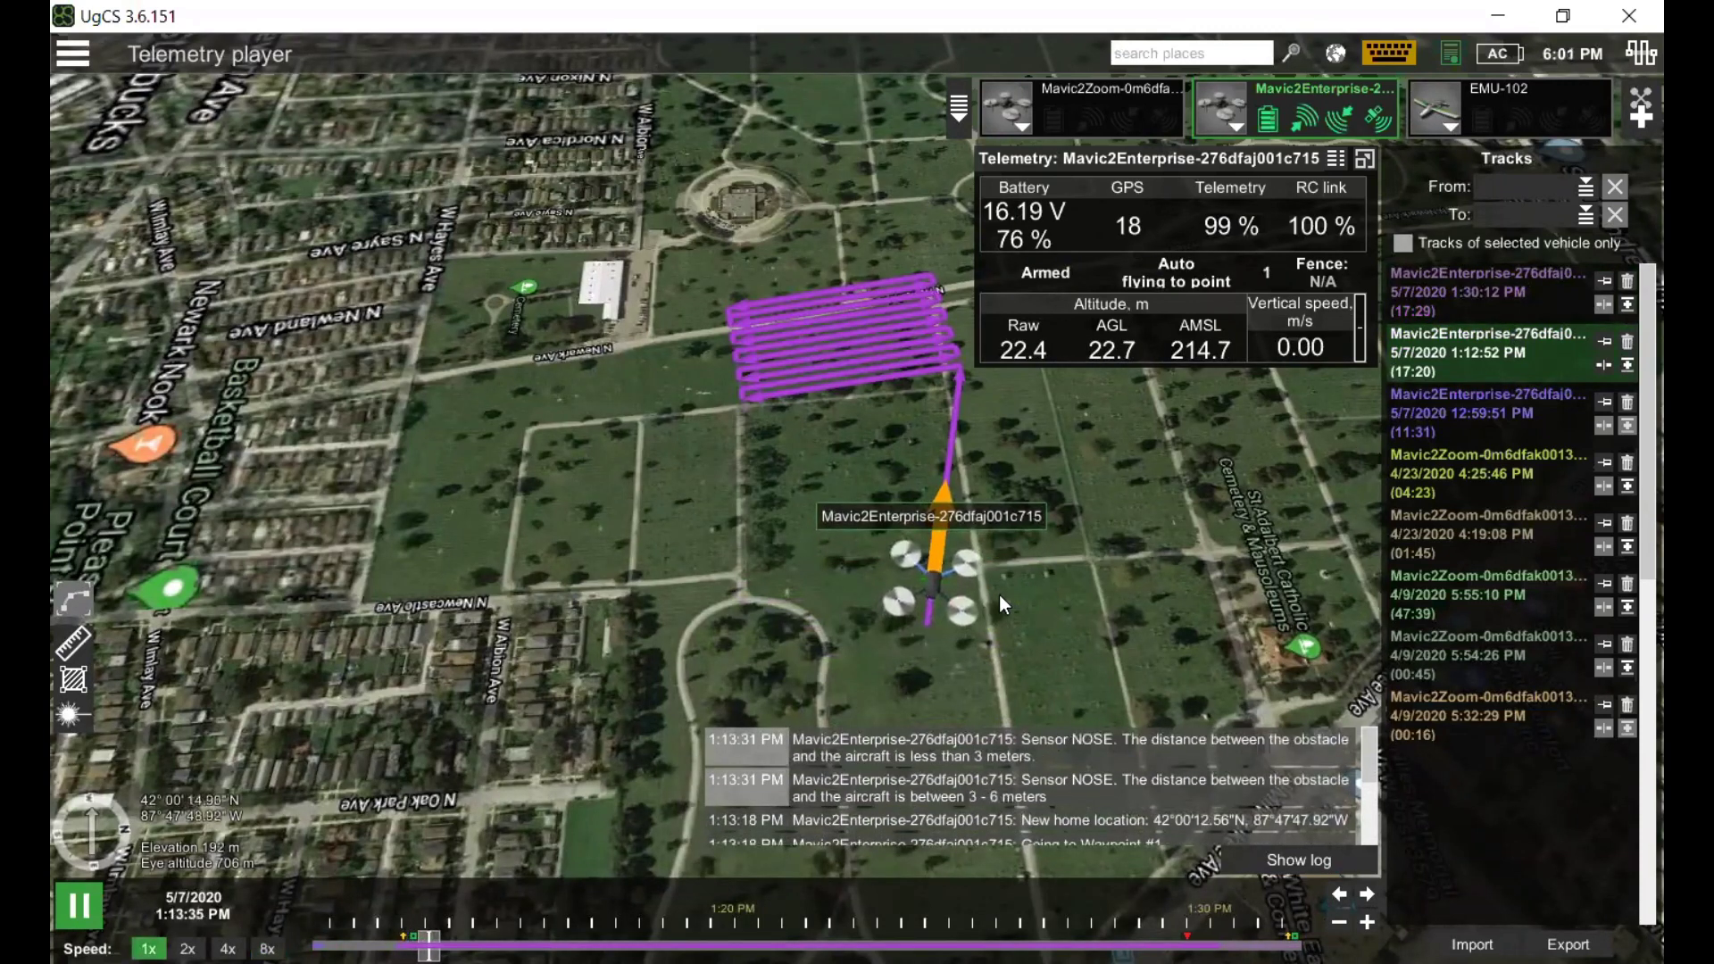
# Step: Try playback speeds of 2x, 4x and 8x, and leave the telemetry playback at 2x
pyautogui.scroll(1, 1032, 554)
pyautogui.scroll(3, 985, 426)
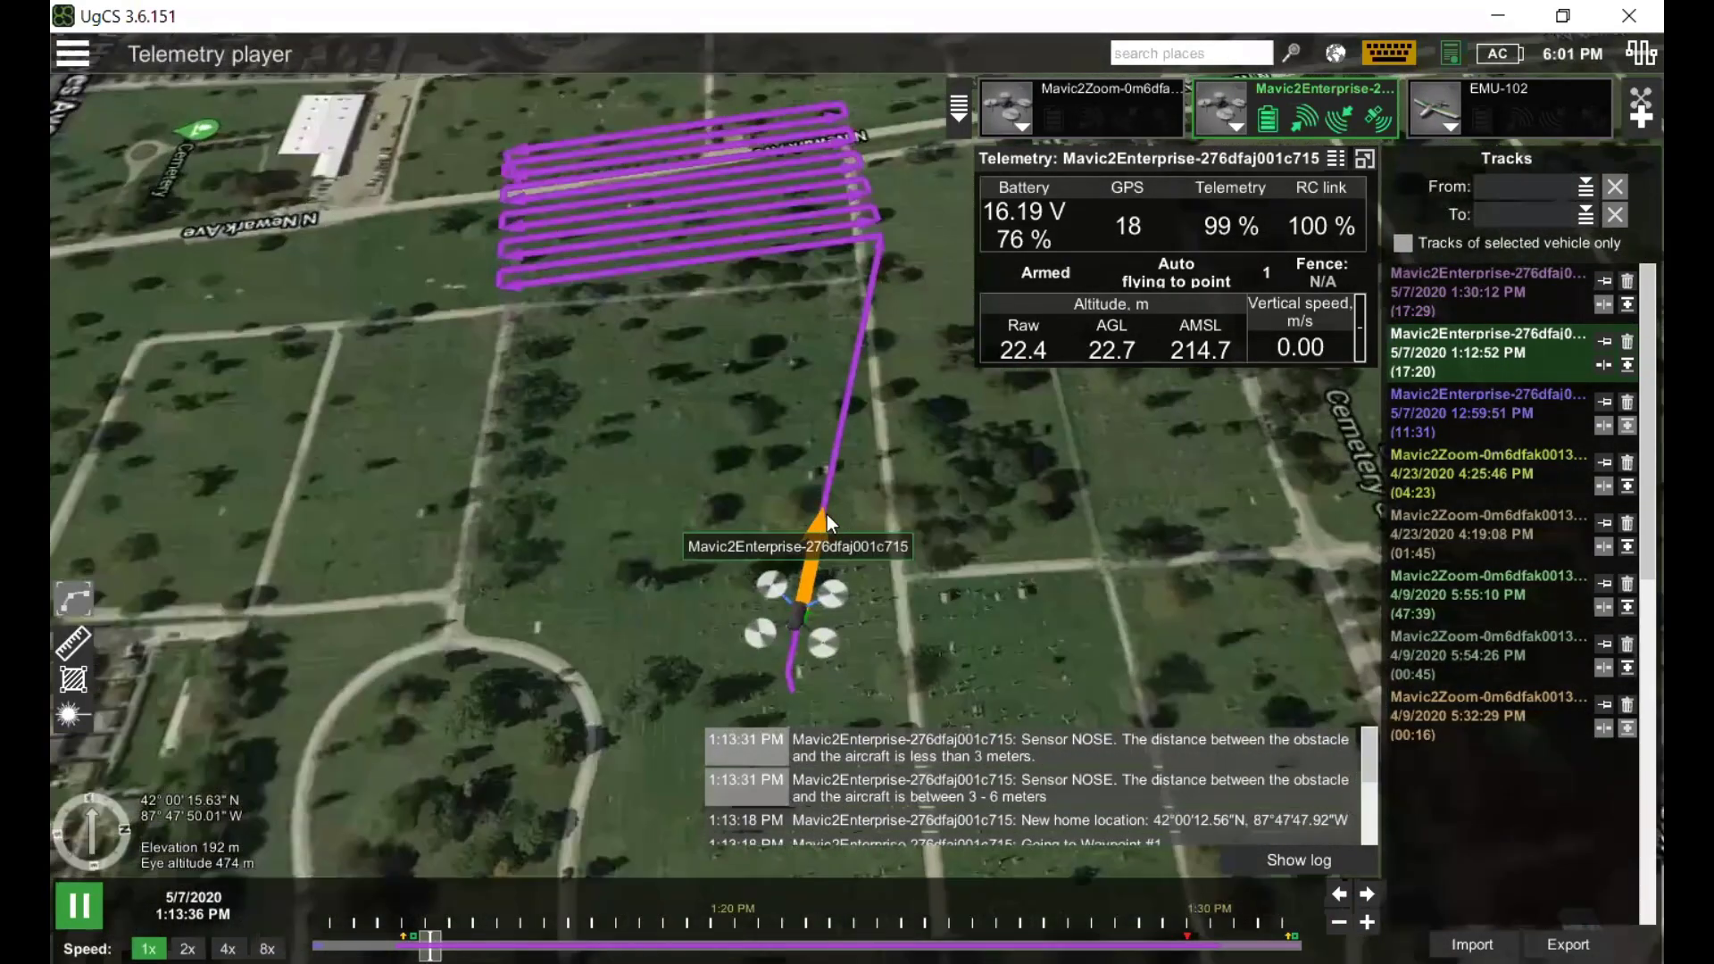
pyautogui.moveTo(923, 560); pyautogui.dragTo(909, 444)
pyautogui.moveTo(935, 485); pyautogui.dragTo(840, 607, button='right')
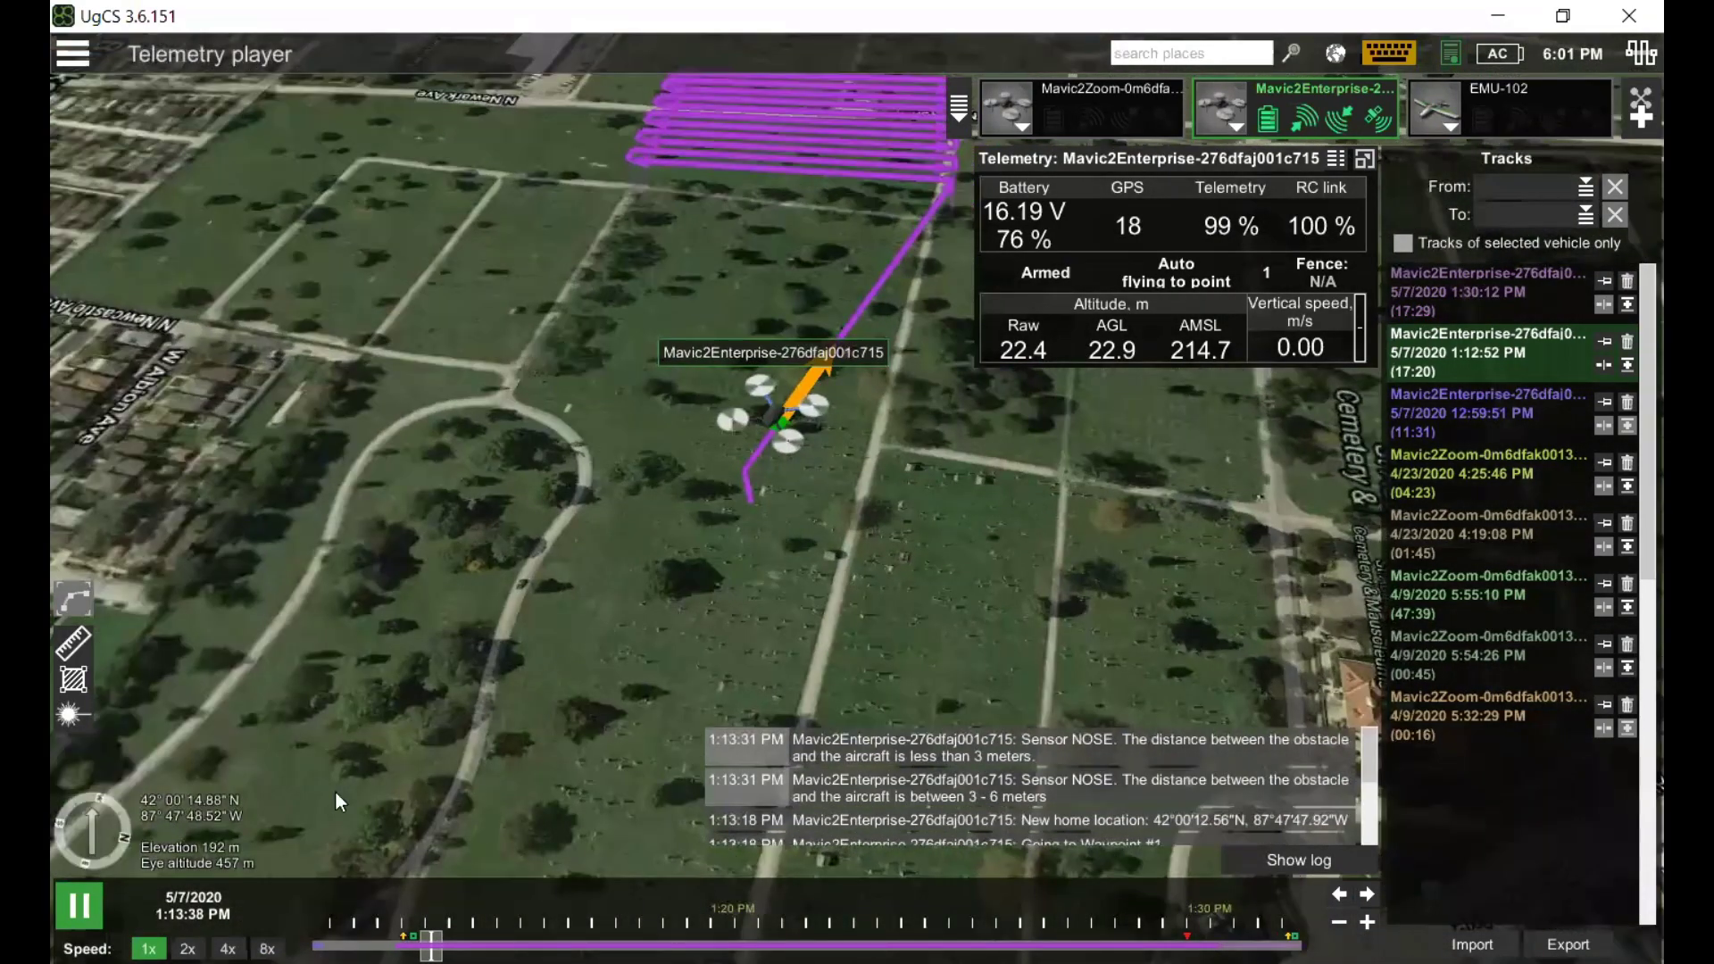
pyautogui.moveTo(335, 790); pyautogui.dragTo(210, 884)
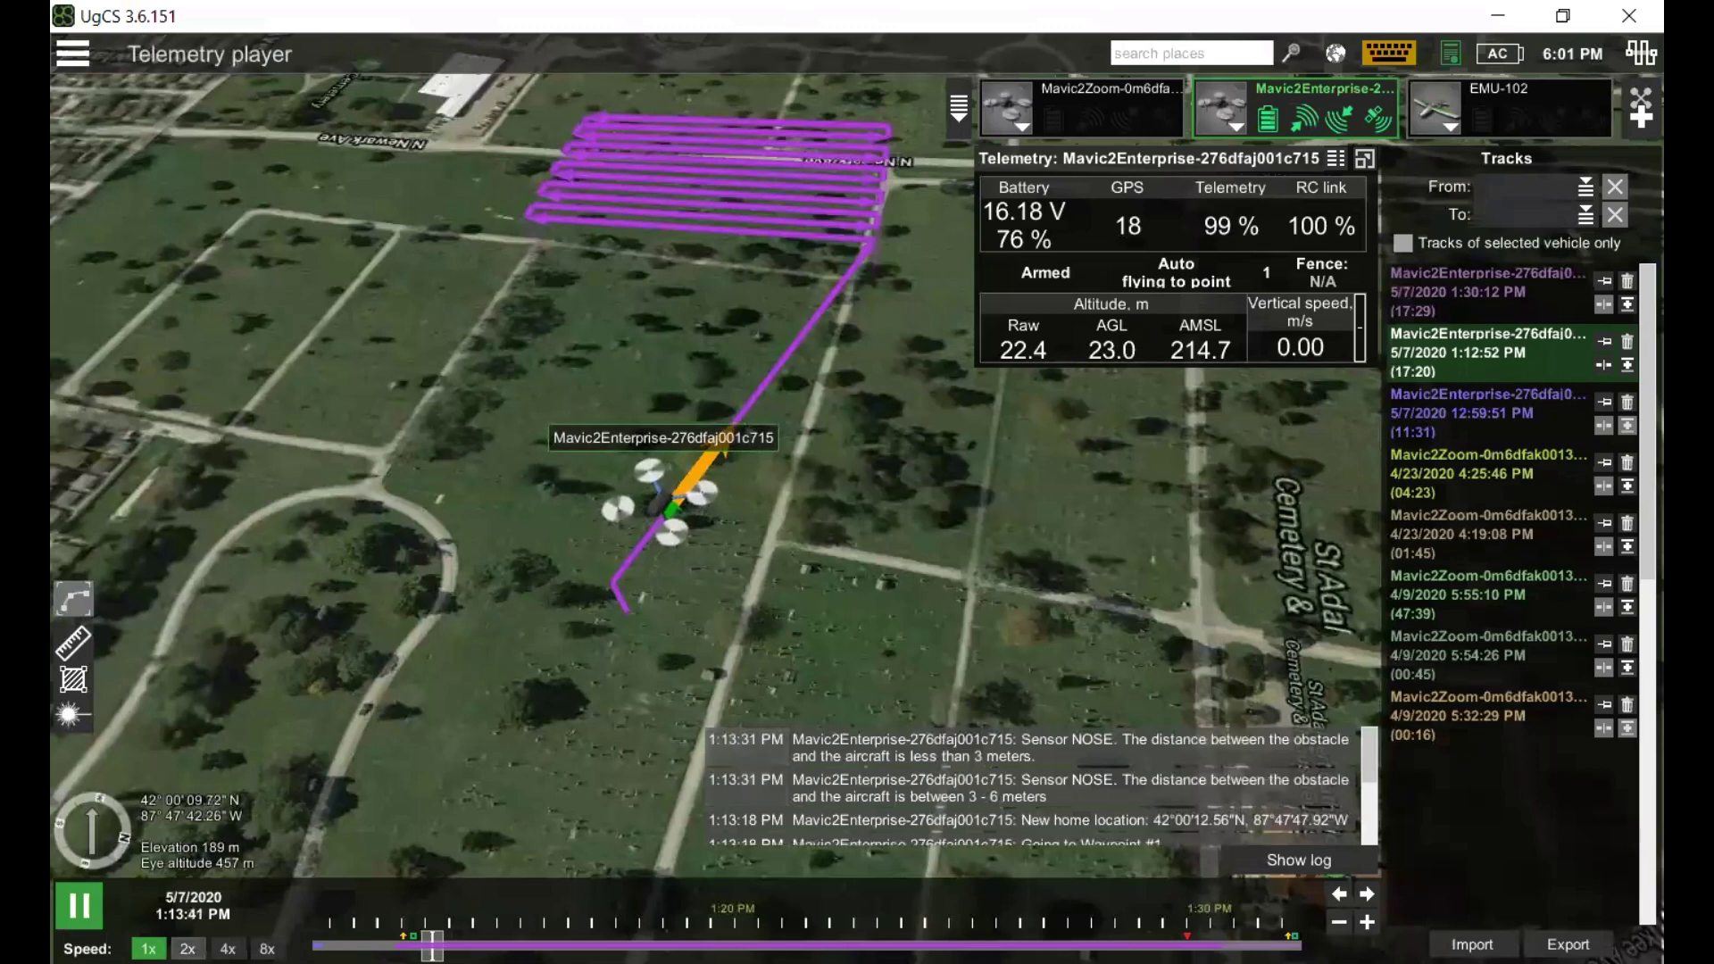
pyautogui.click(187, 949)
pyautogui.click(227, 949)
pyautogui.click(267, 949)
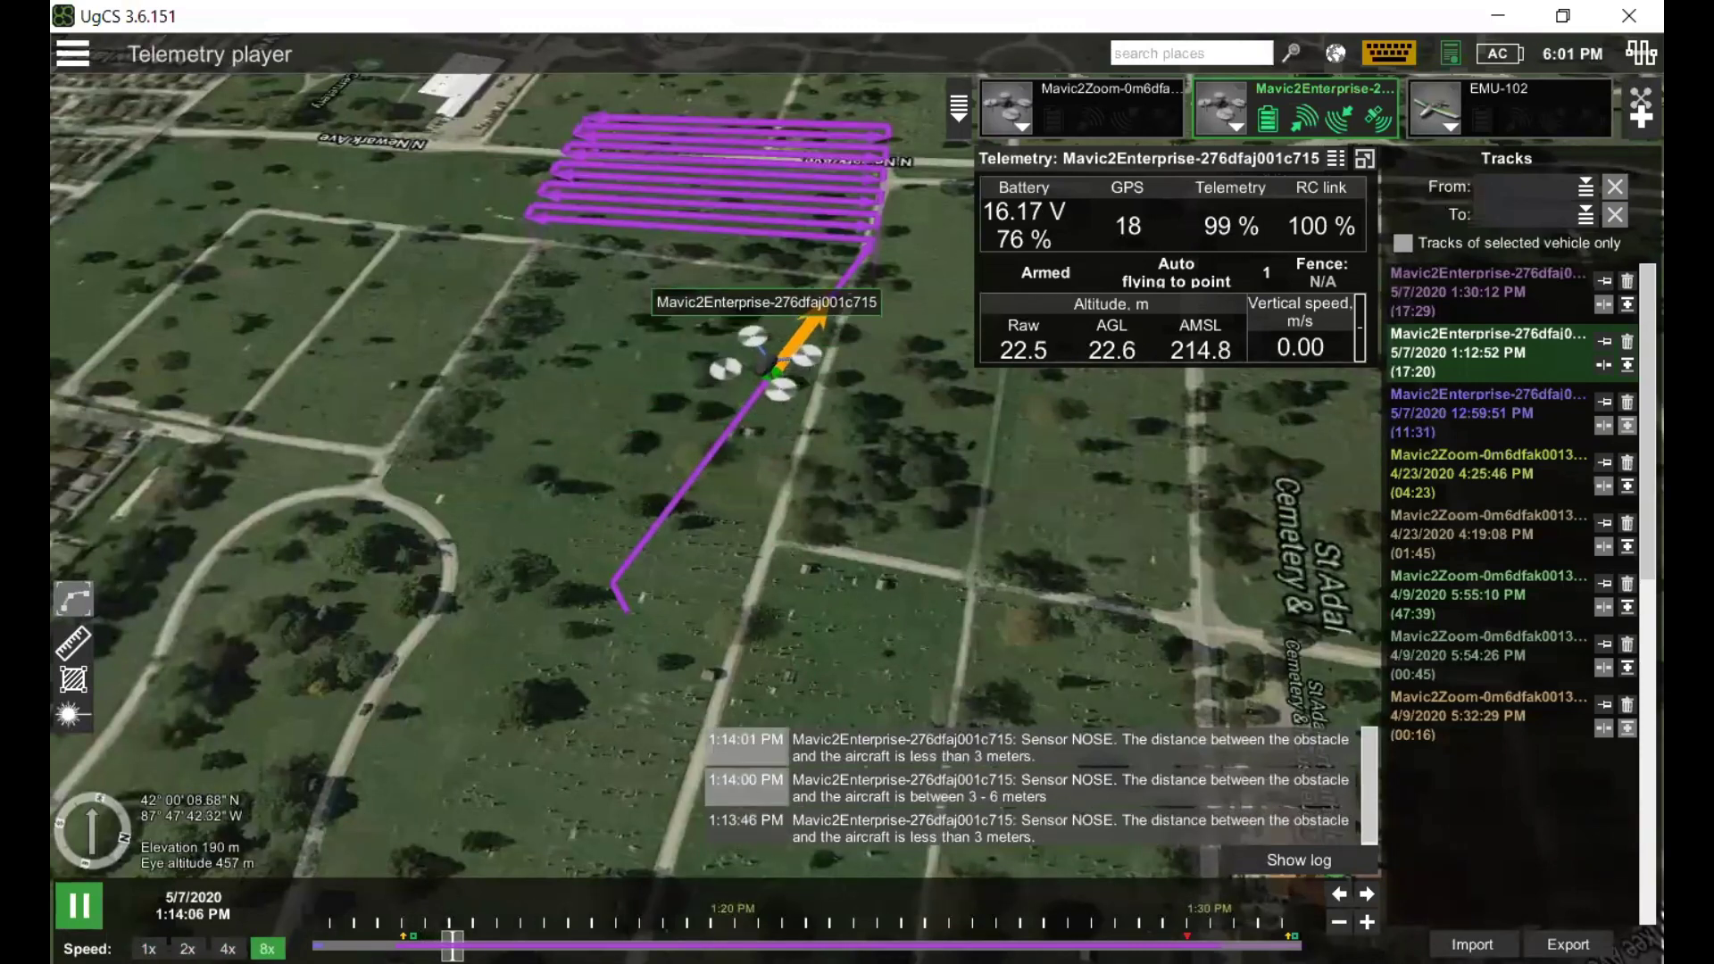
pyautogui.click(188, 949)
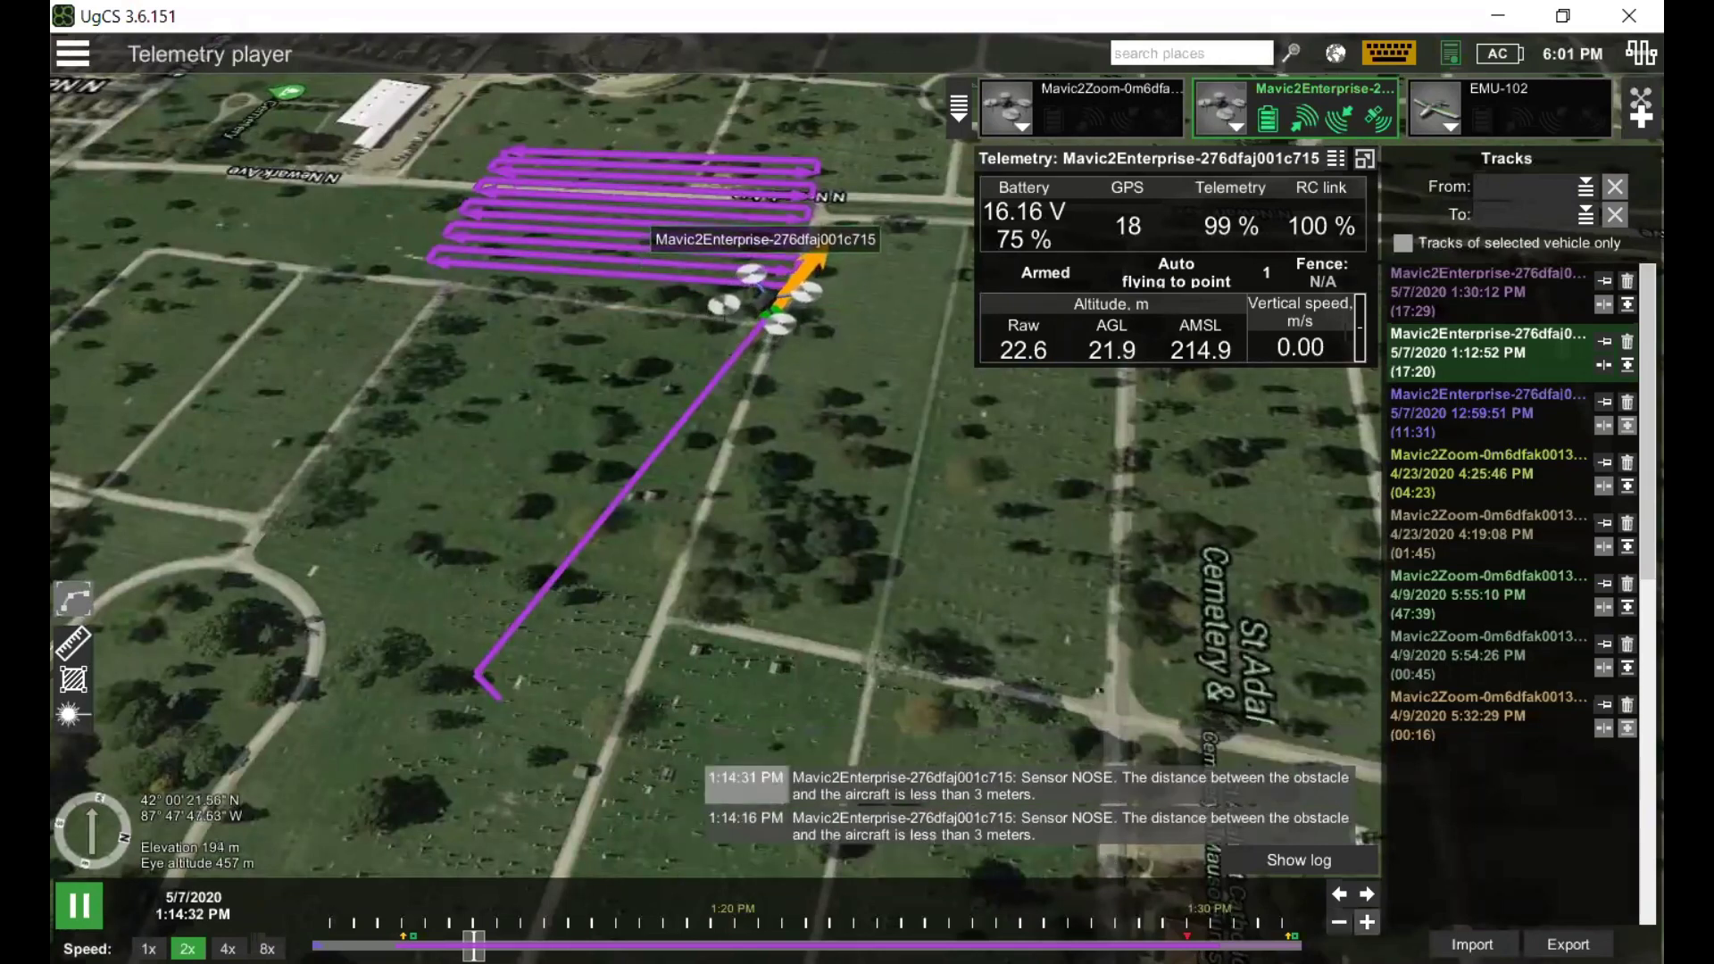
# Step: Zoom in on the telemetry timeline and shift its visible range backward and forward
pyautogui.click(1366, 923)
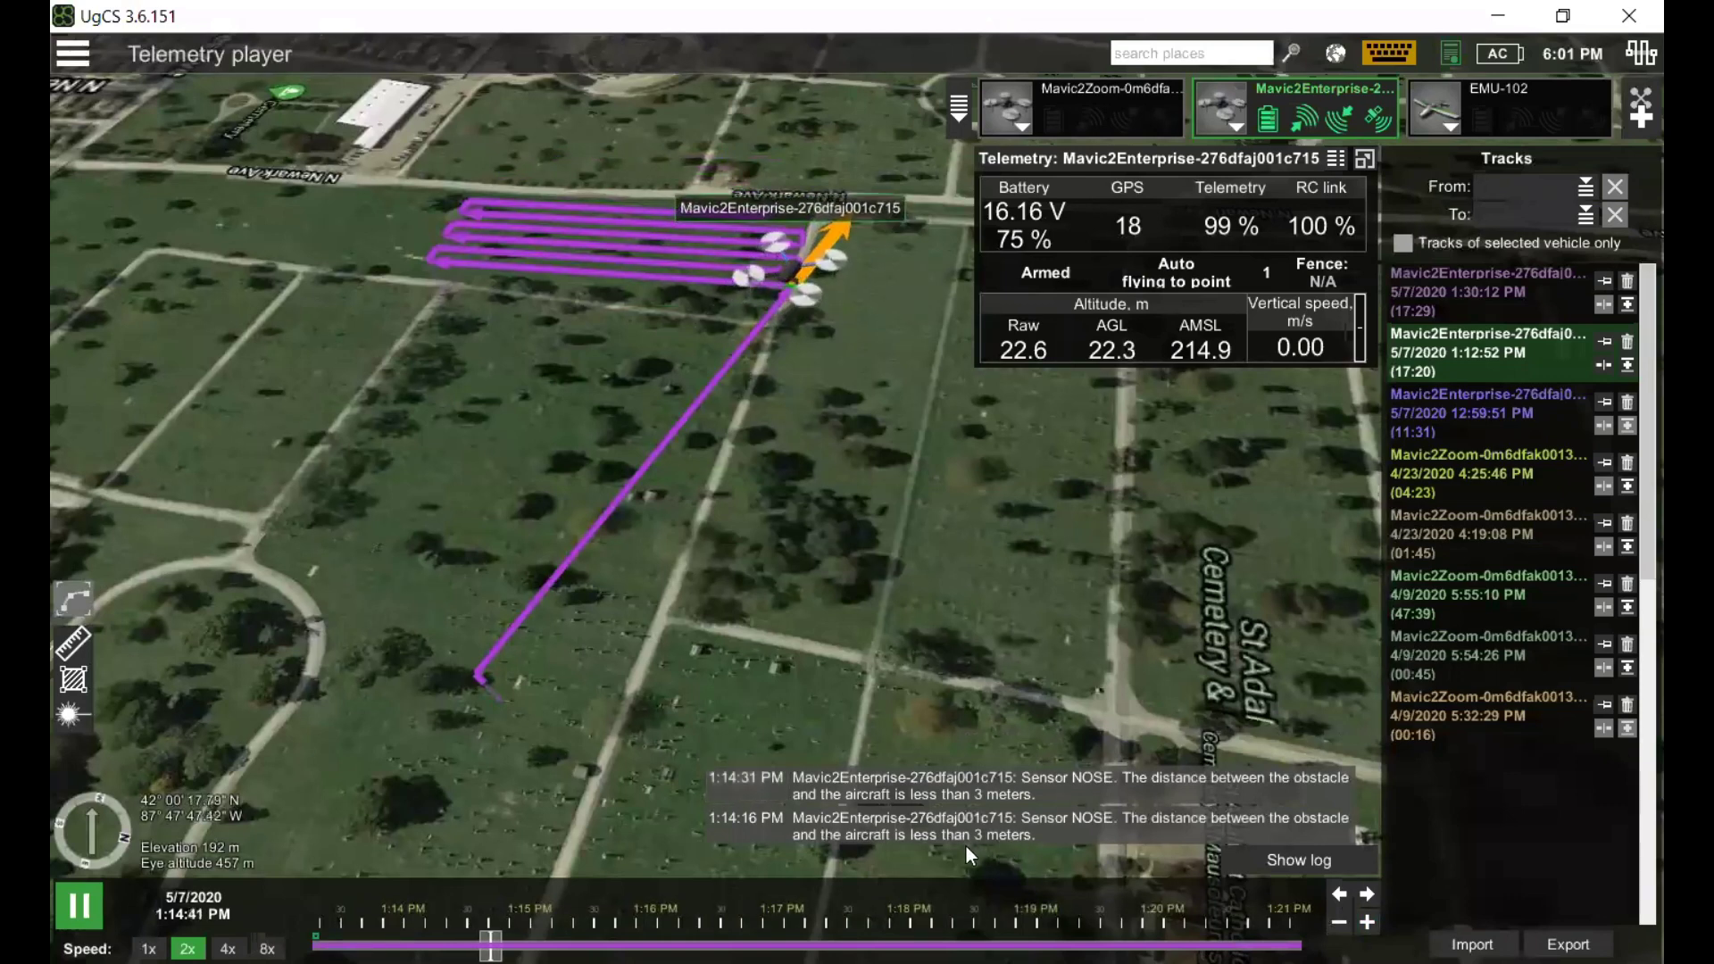
pyautogui.click(1335, 894)
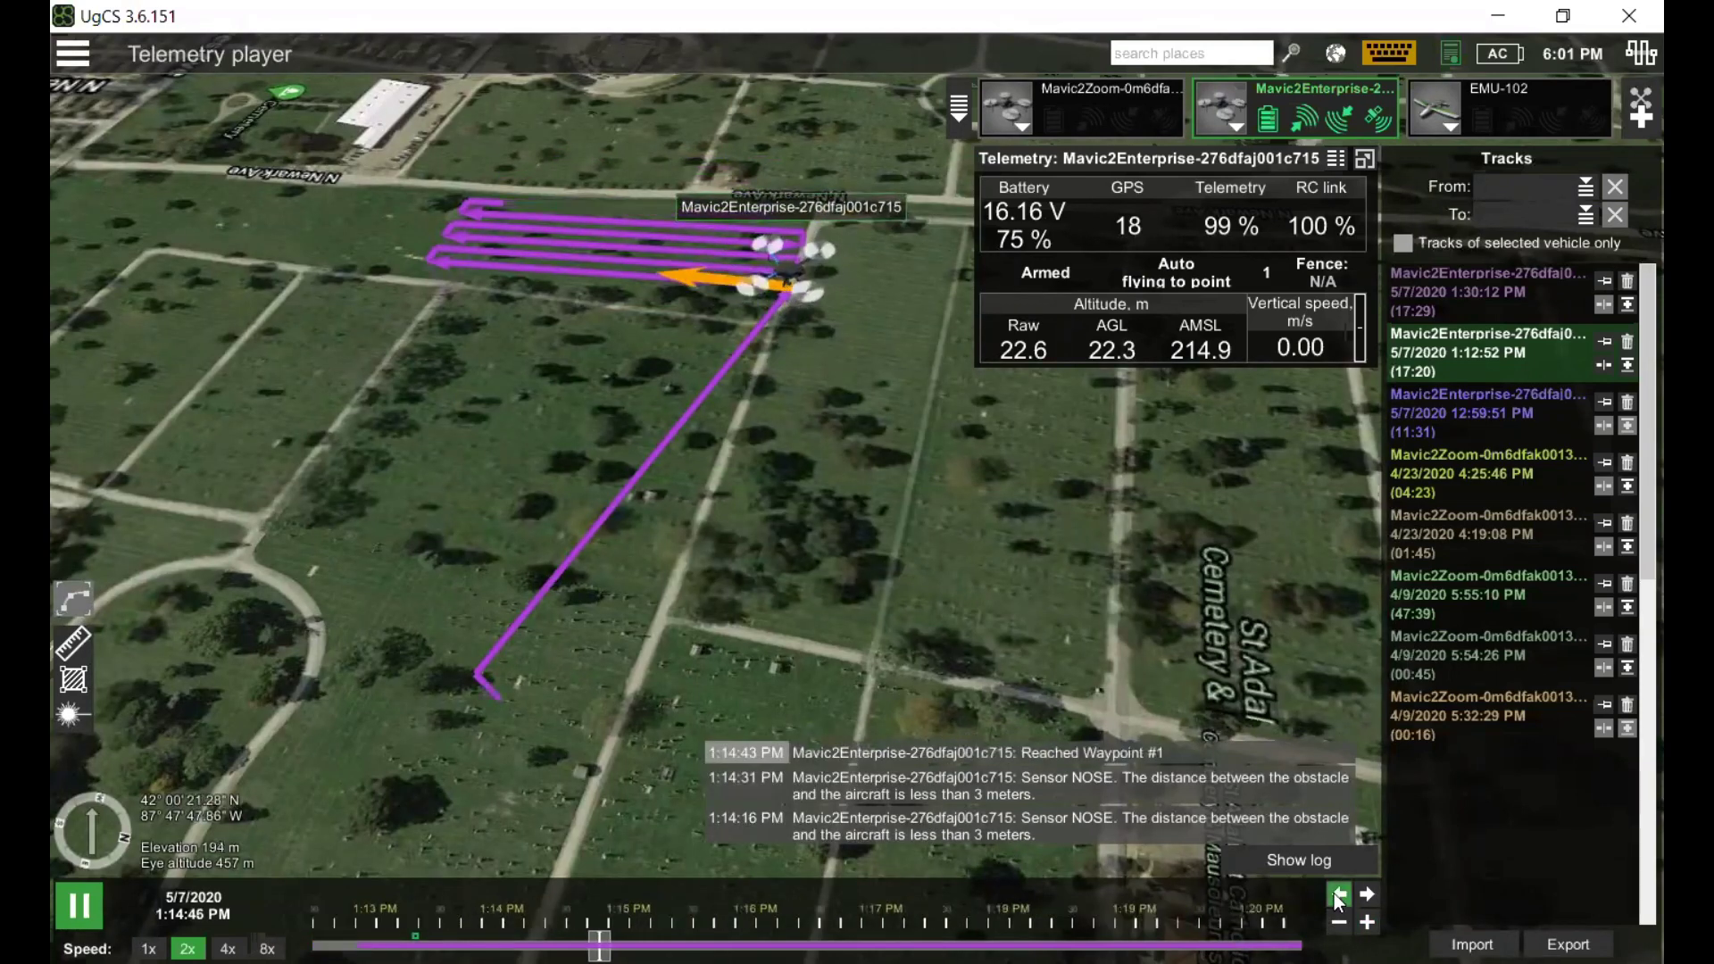
pyautogui.click(1368, 893)
pyautogui.click(1364, 891)
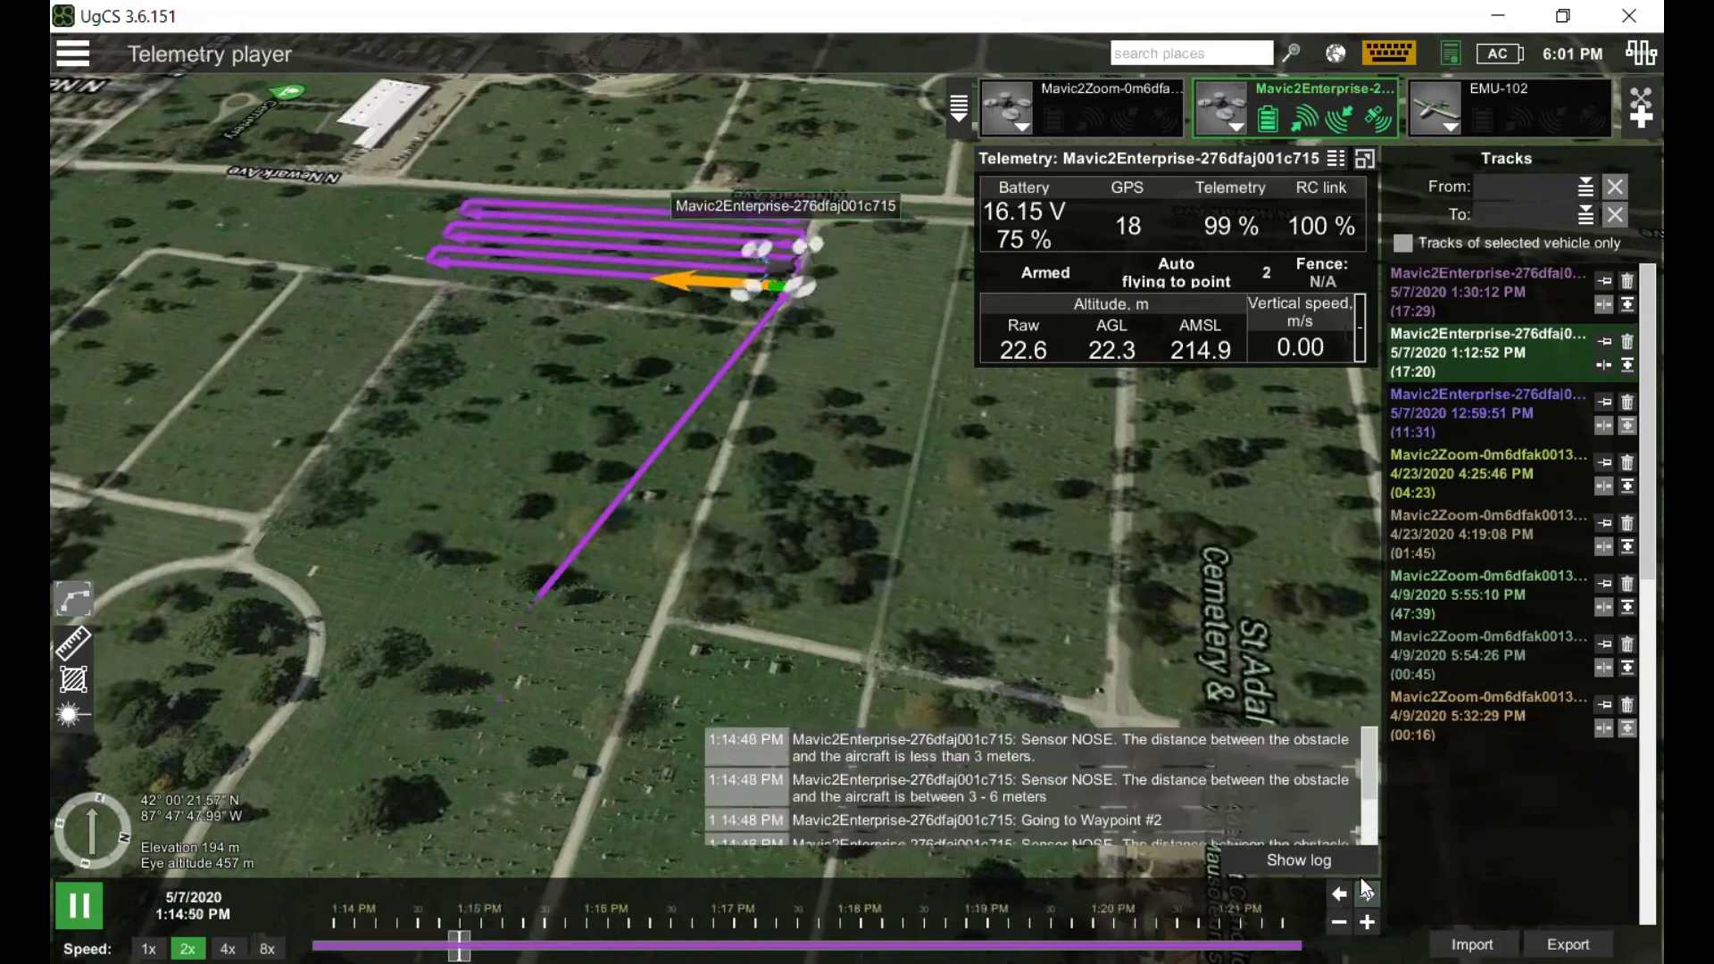
# Step: Check the list of vehicles available to add and the options of the Mavic2Enterprise vehicle
pyautogui.click(1630, 116)
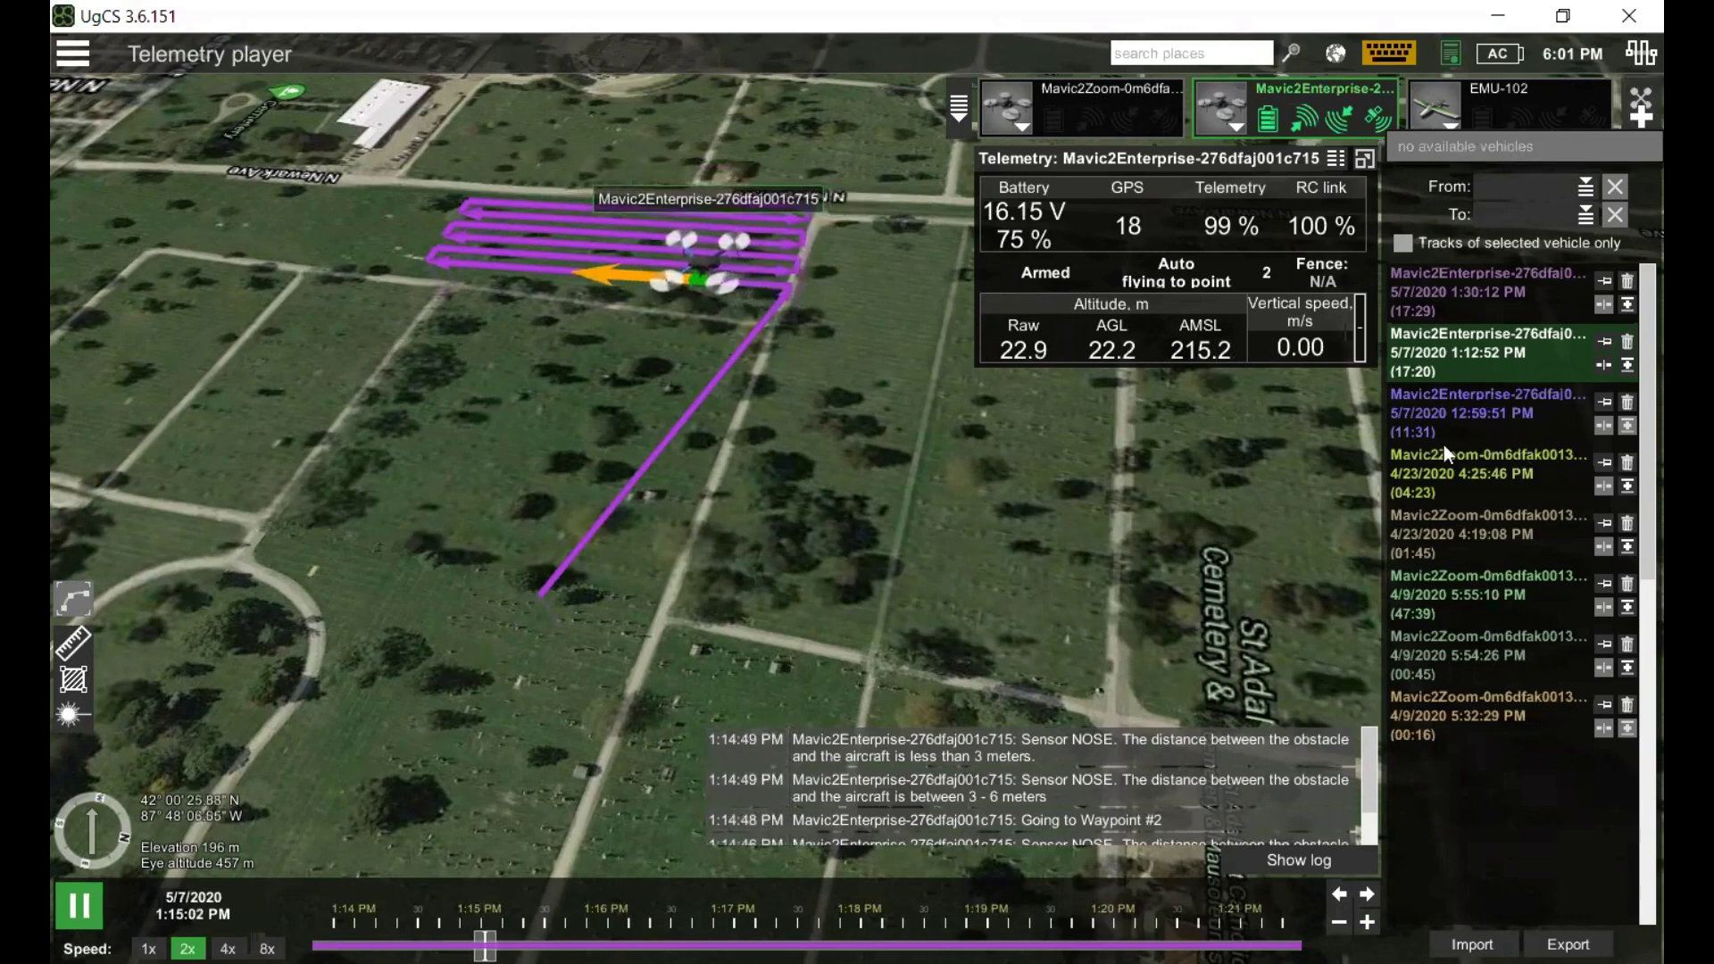
pyautogui.click(1630, 116)
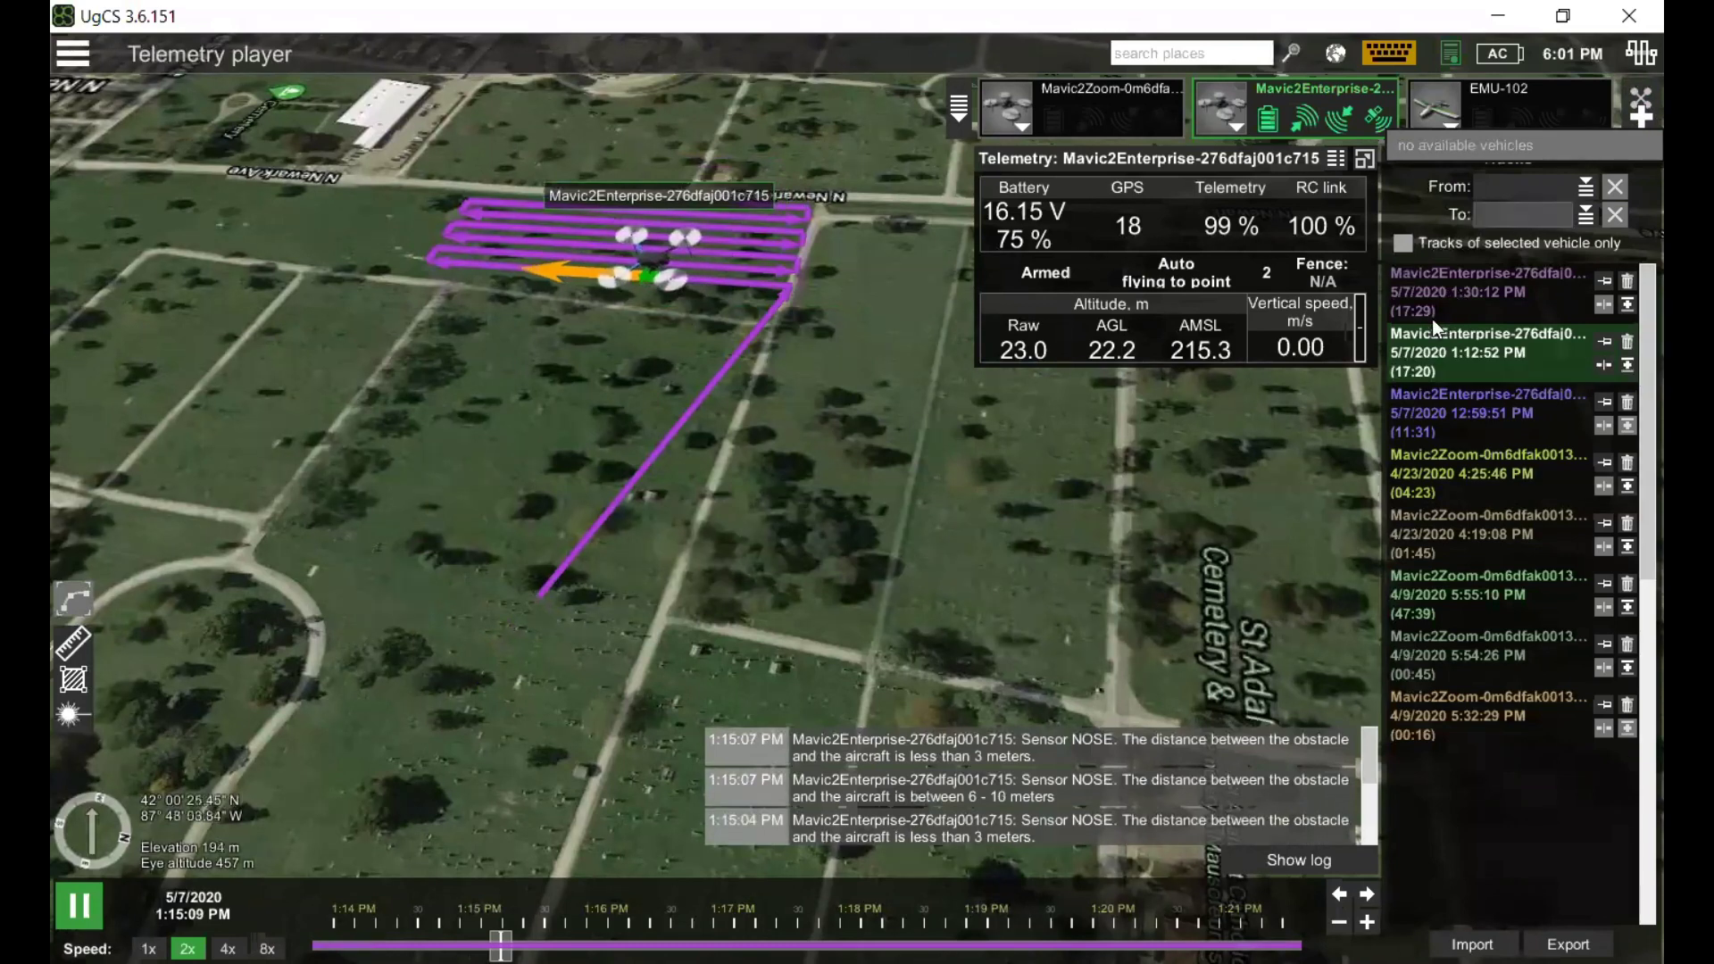
pyautogui.click(1228, 90)
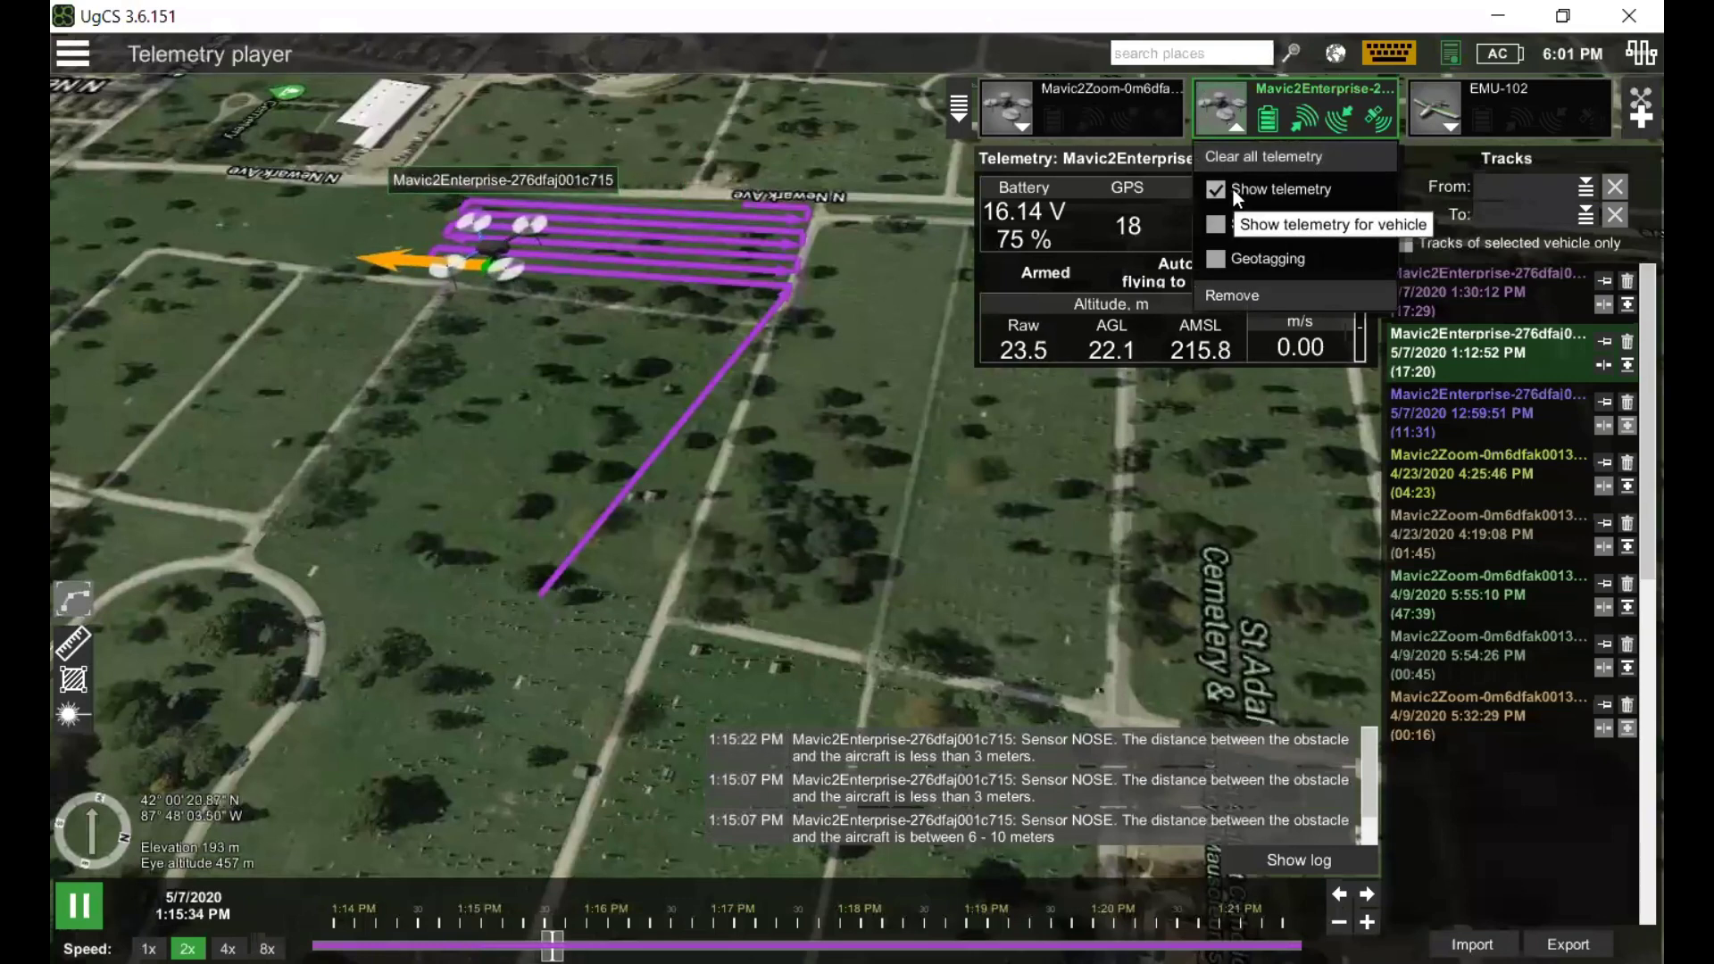
pyautogui.click(1219, 130)
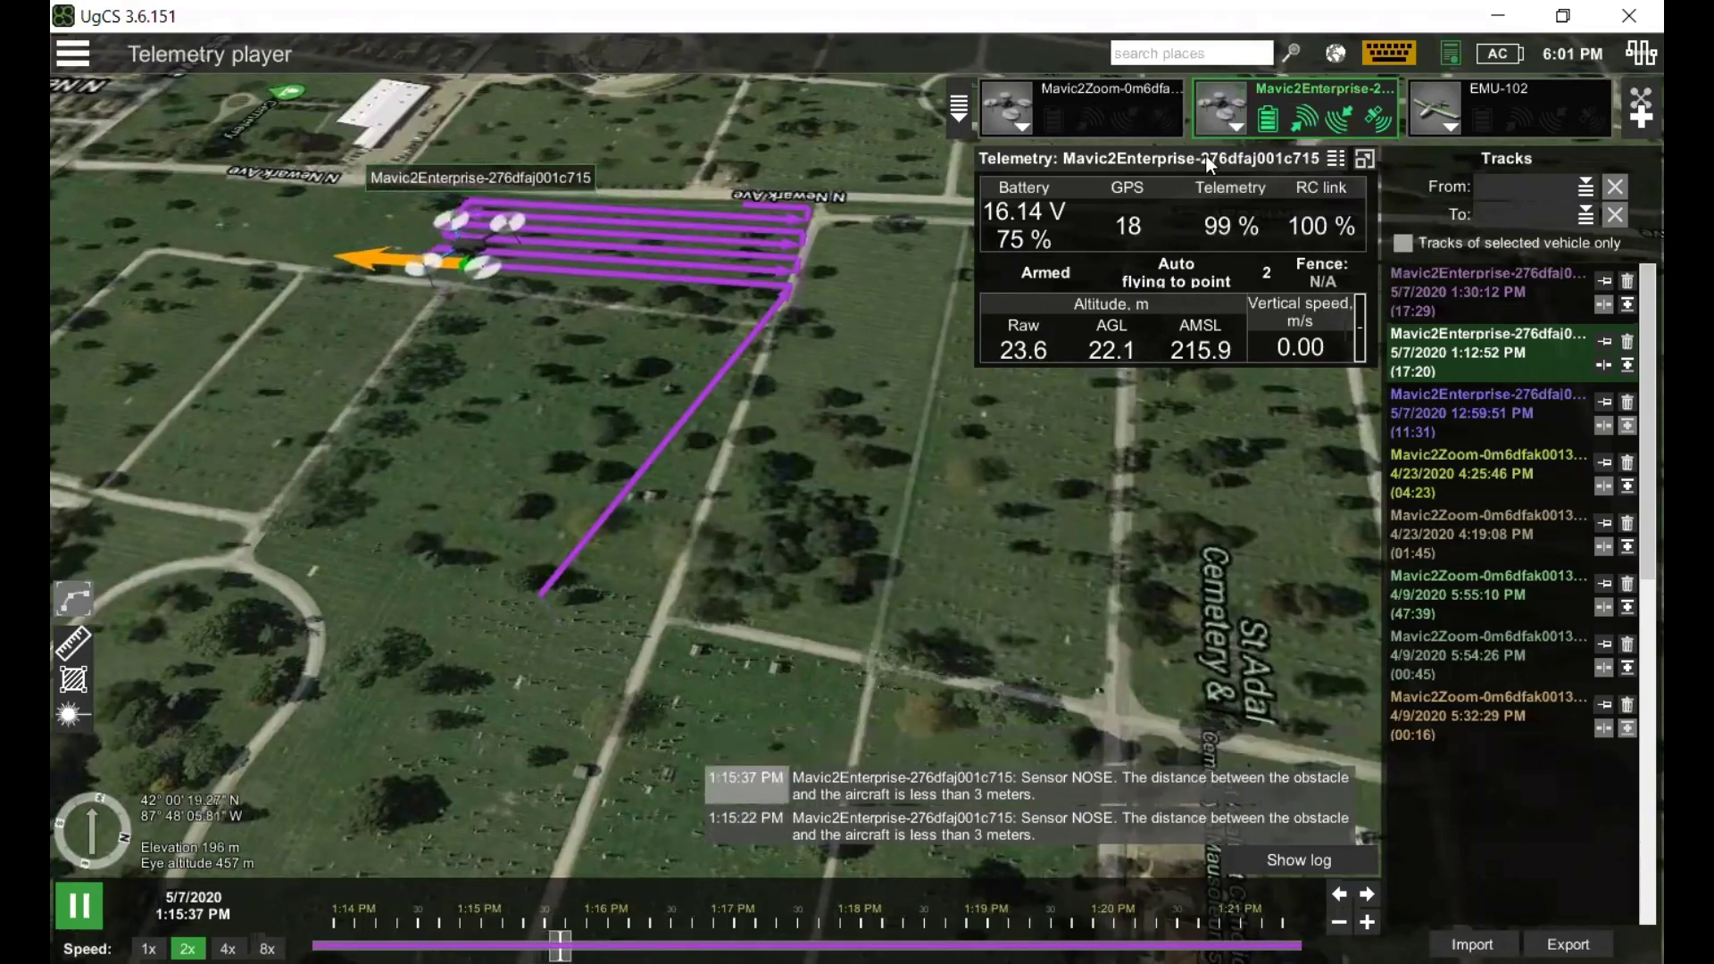
# Step: Move the Mavic2Enterprise telemetry window over the map, and switch its telemetry display off and back on
pyautogui.moveTo(1207, 156); pyautogui.dragTo(752, 206)
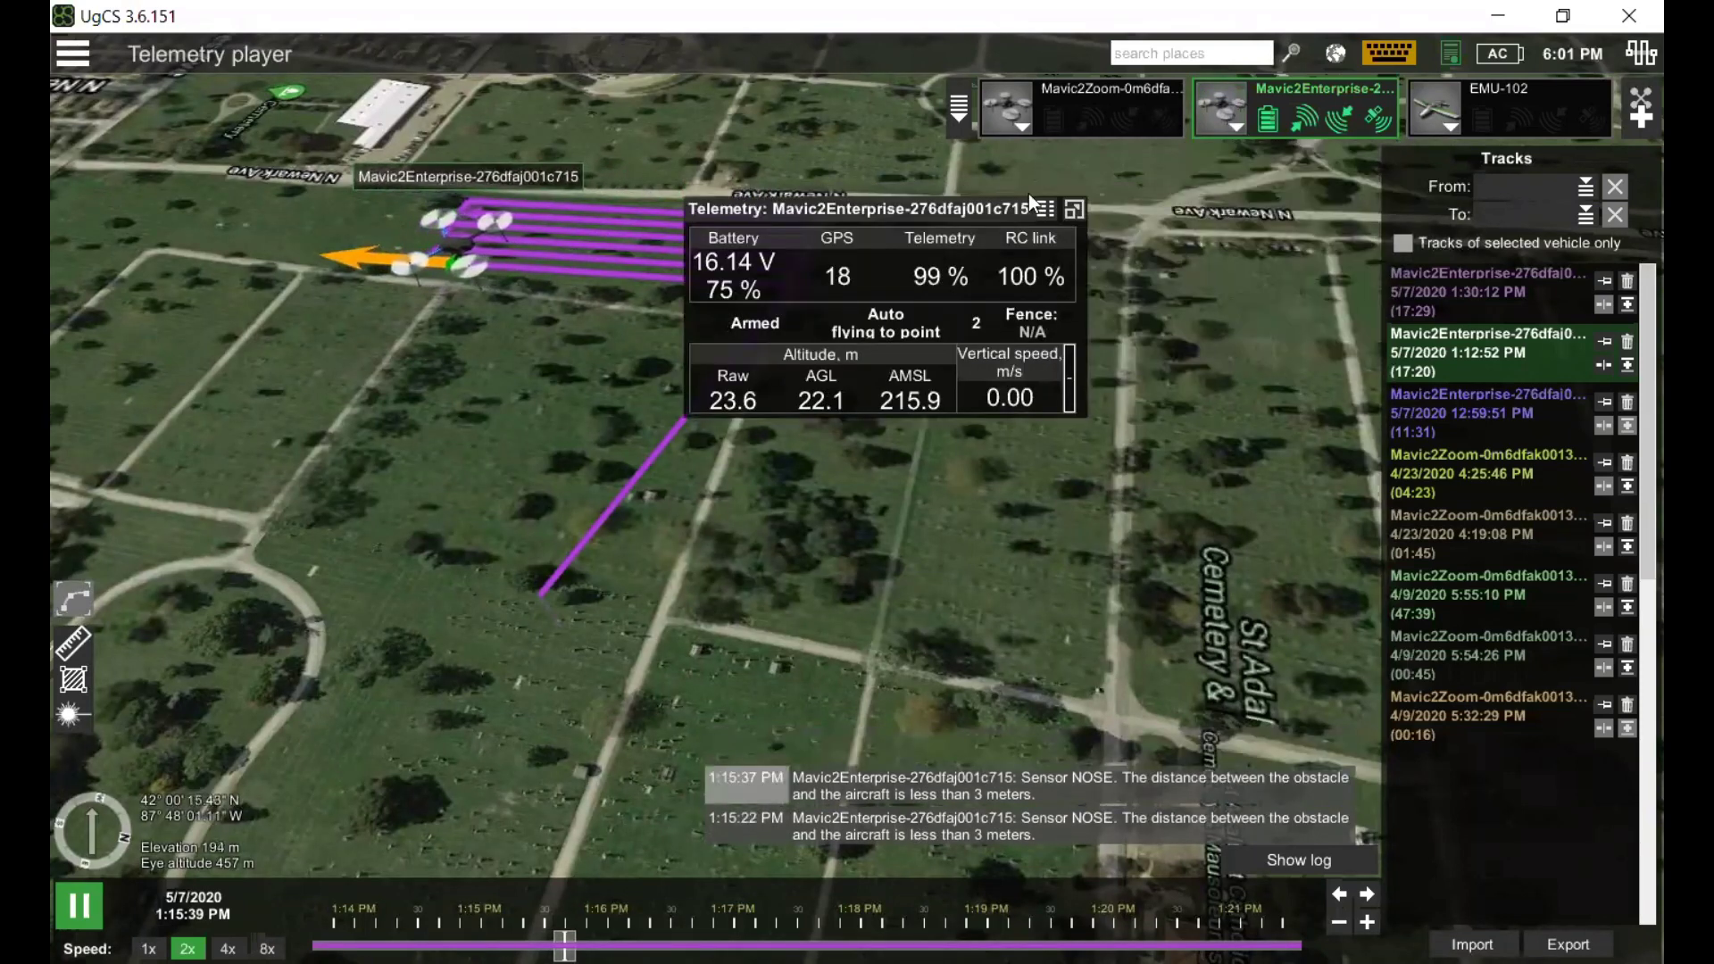
pyautogui.click(1236, 122)
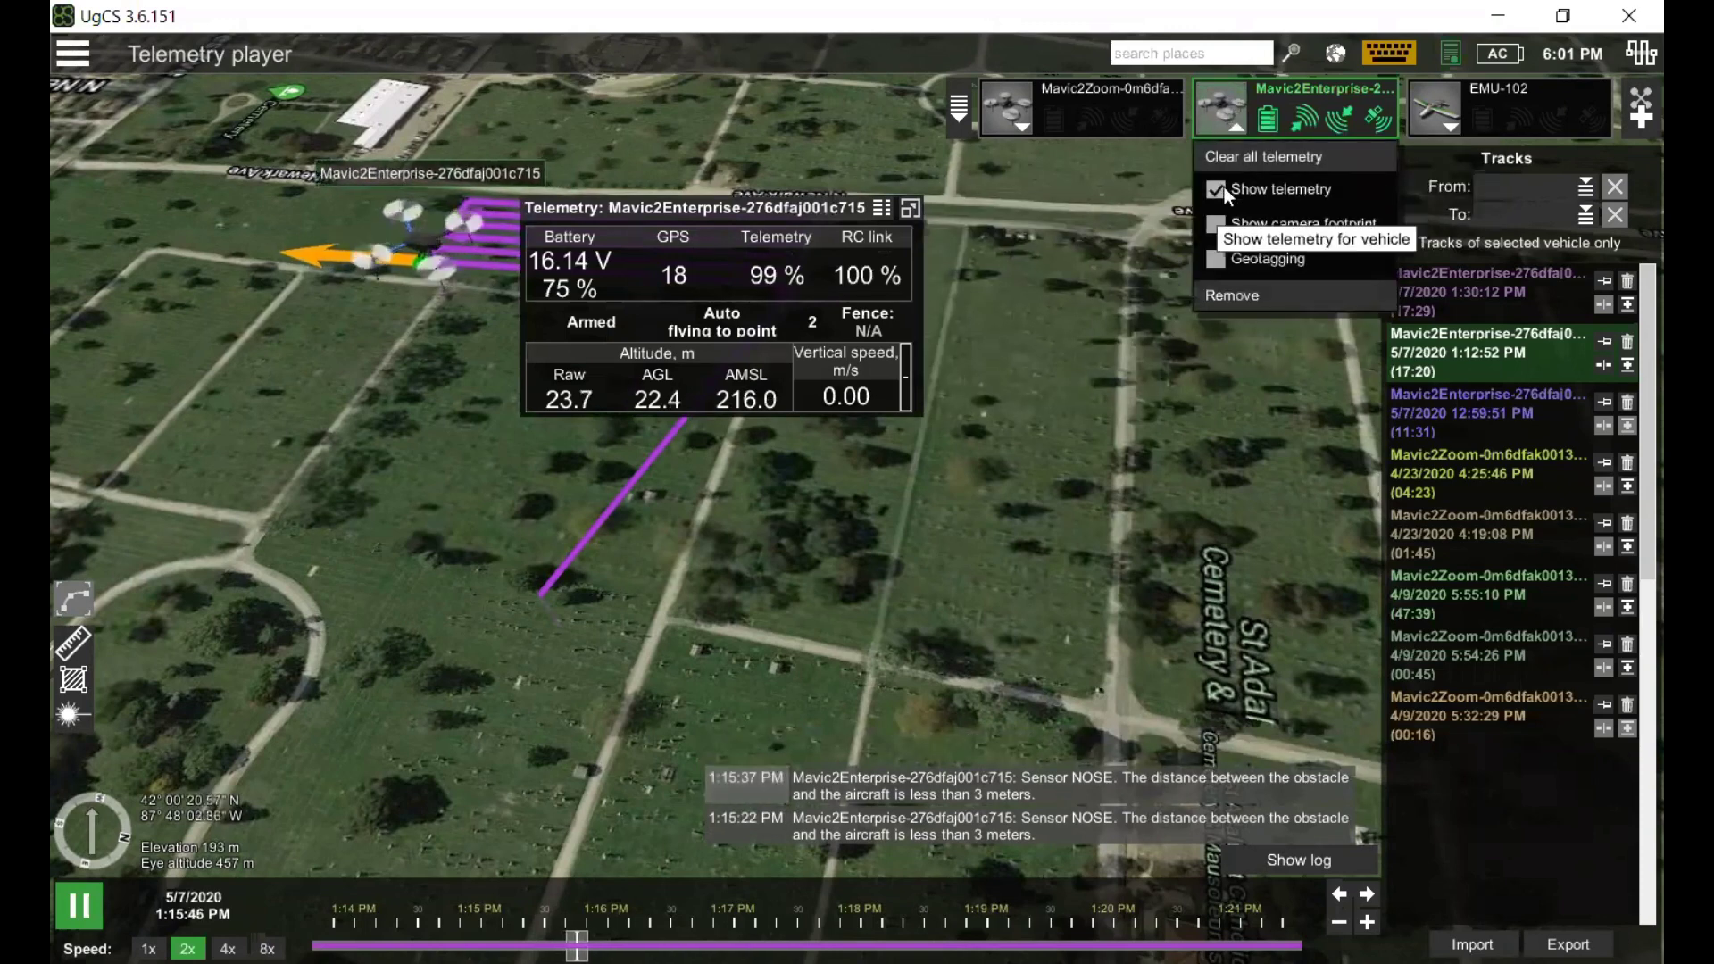
pyautogui.click(1221, 189)
pyautogui.click(1219, 188)
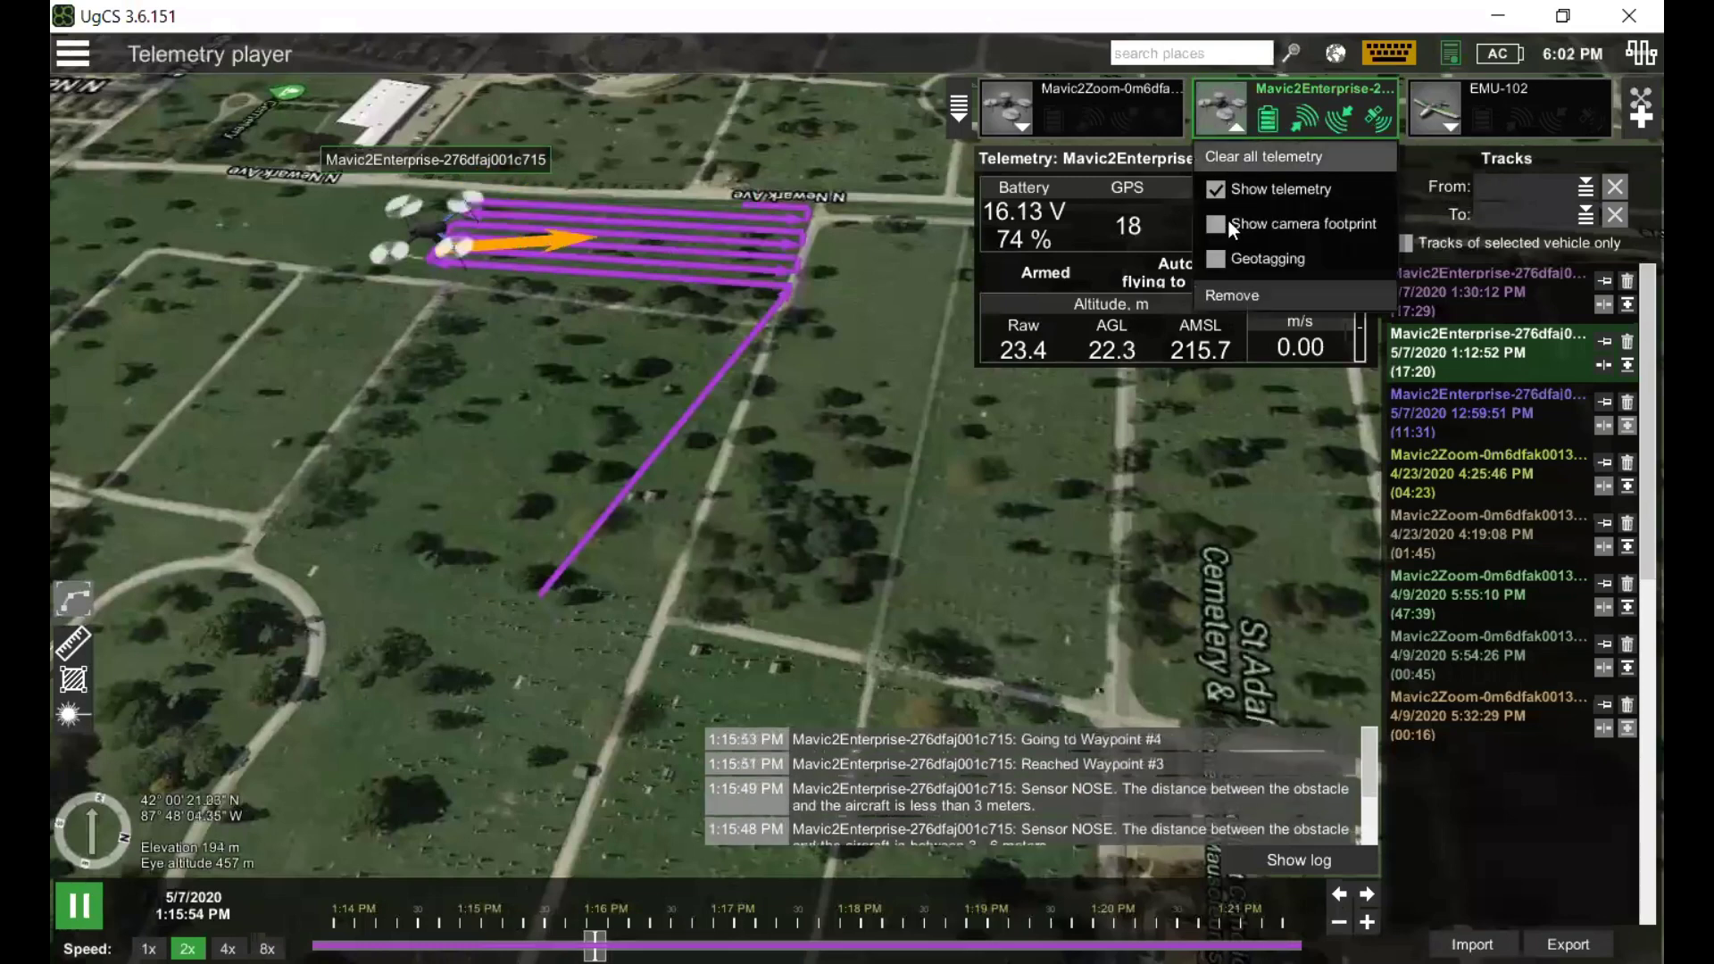
# Step: Enable the camera footprint for the Mavic2Enterprise vehicle and inspect it along the flight path
pyautogui.click(1216, 224)
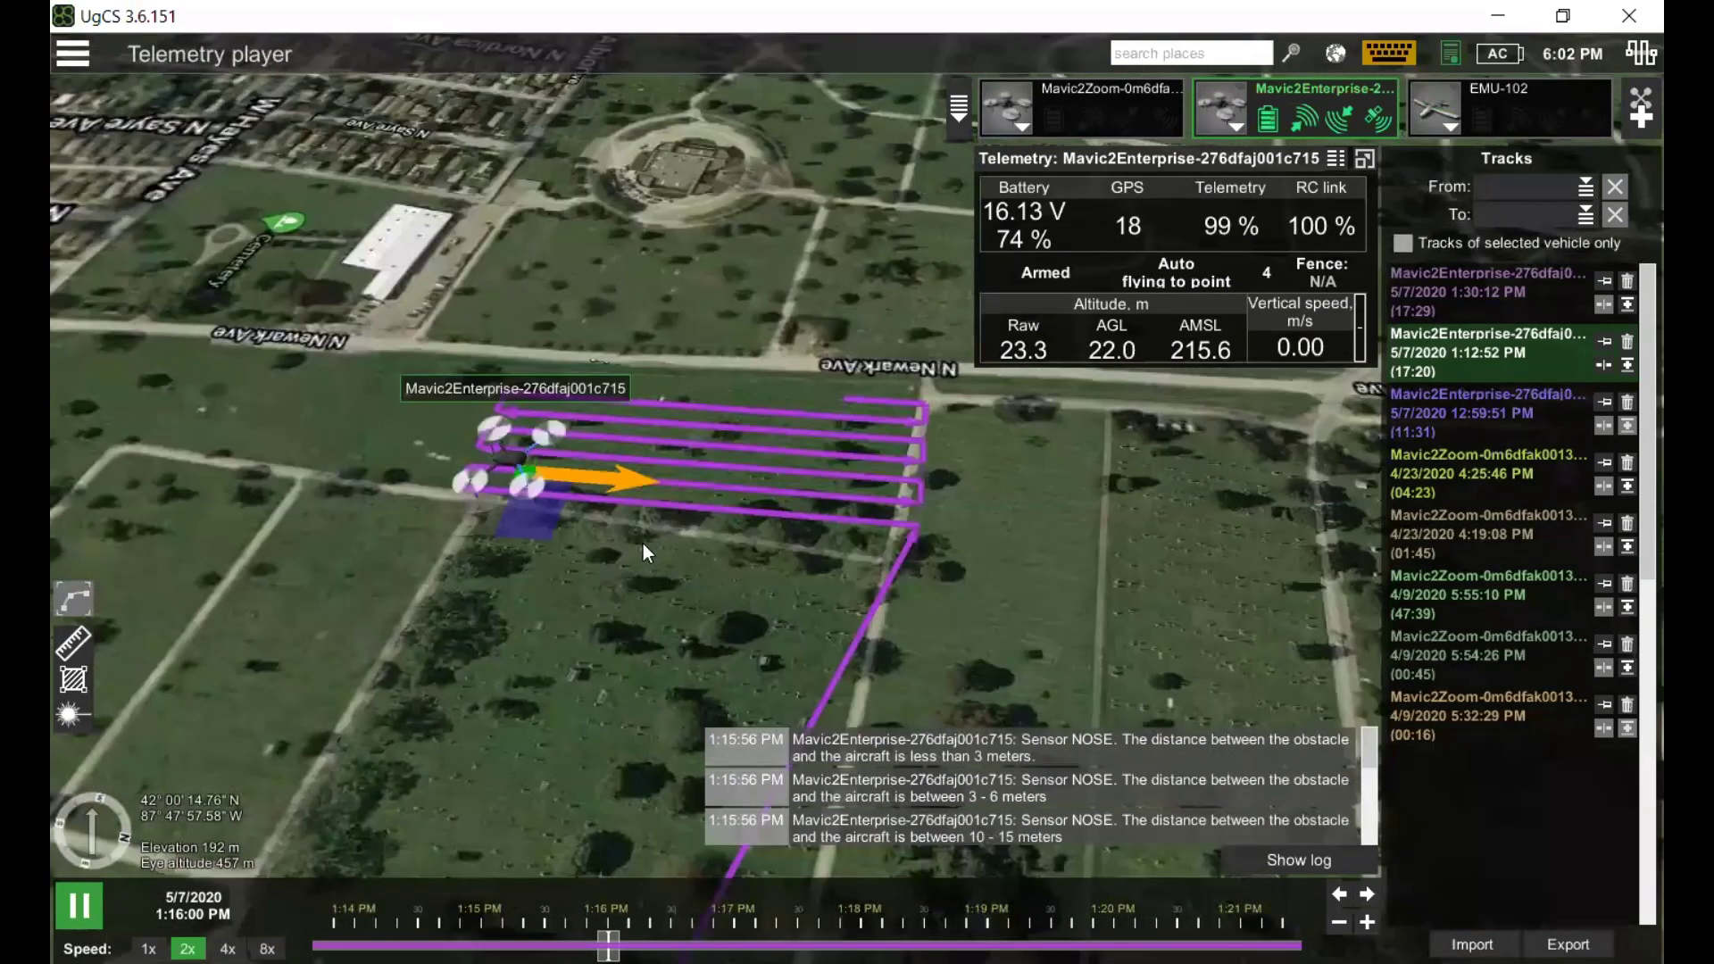
pyautogui.scroll(3, 646, 540)
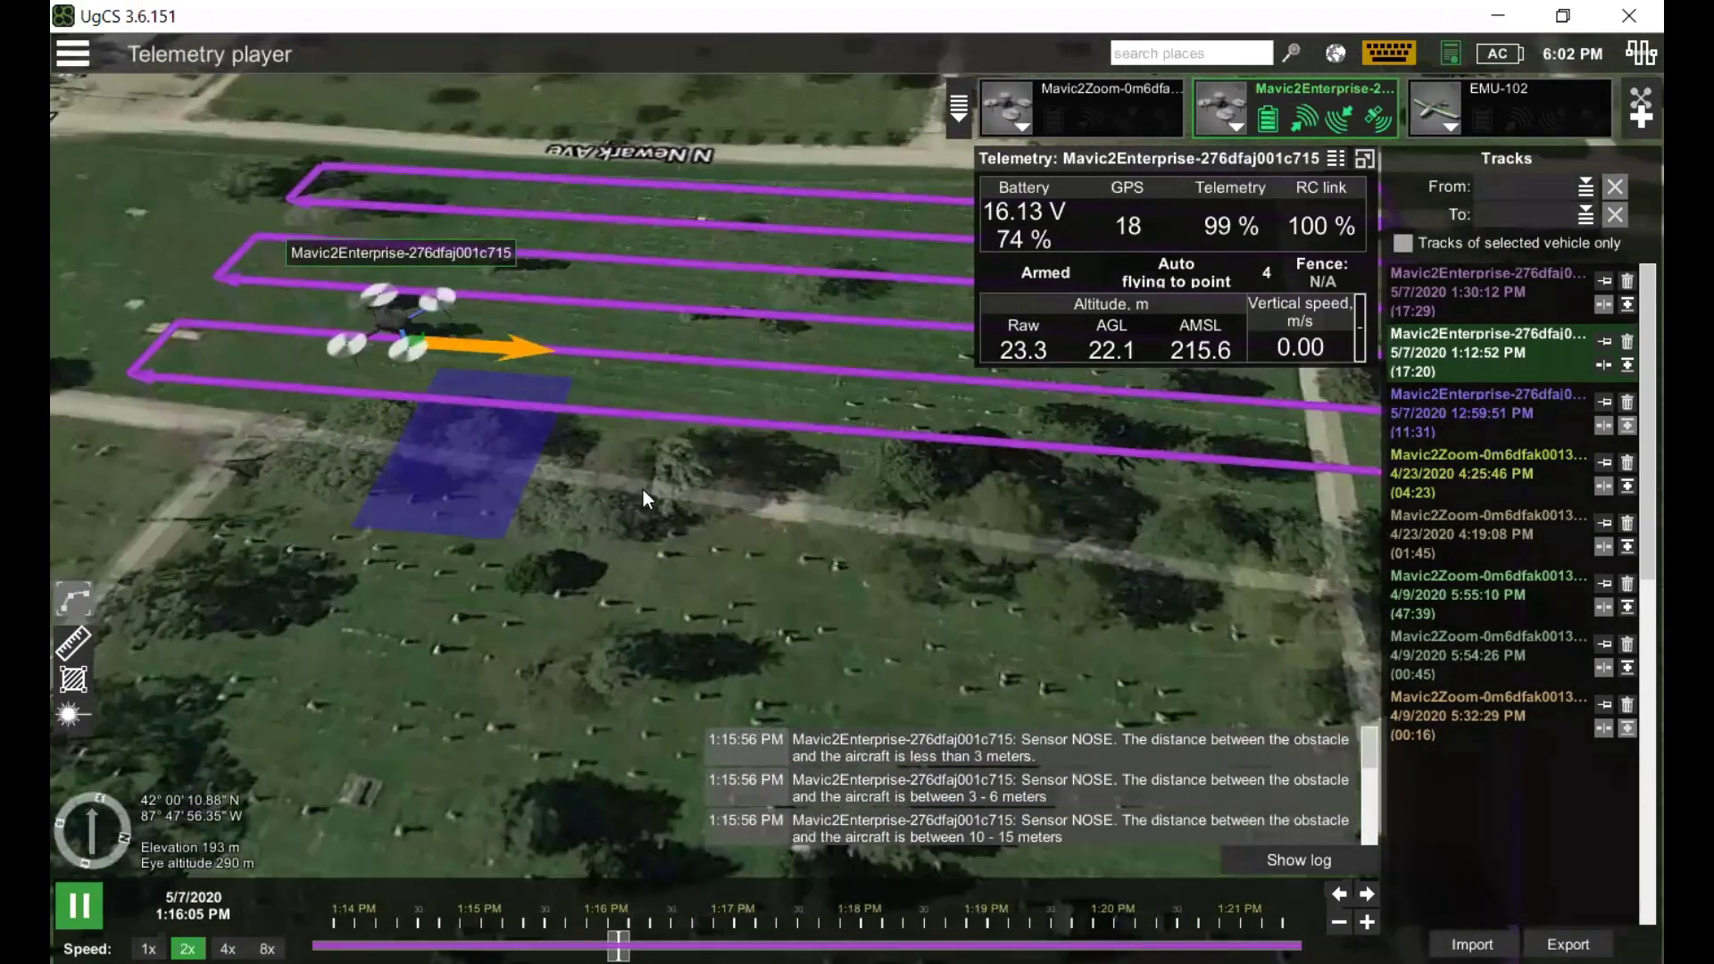
pyautogui.moveTo(643, 489); pyautogui.dragTo(727, 502)
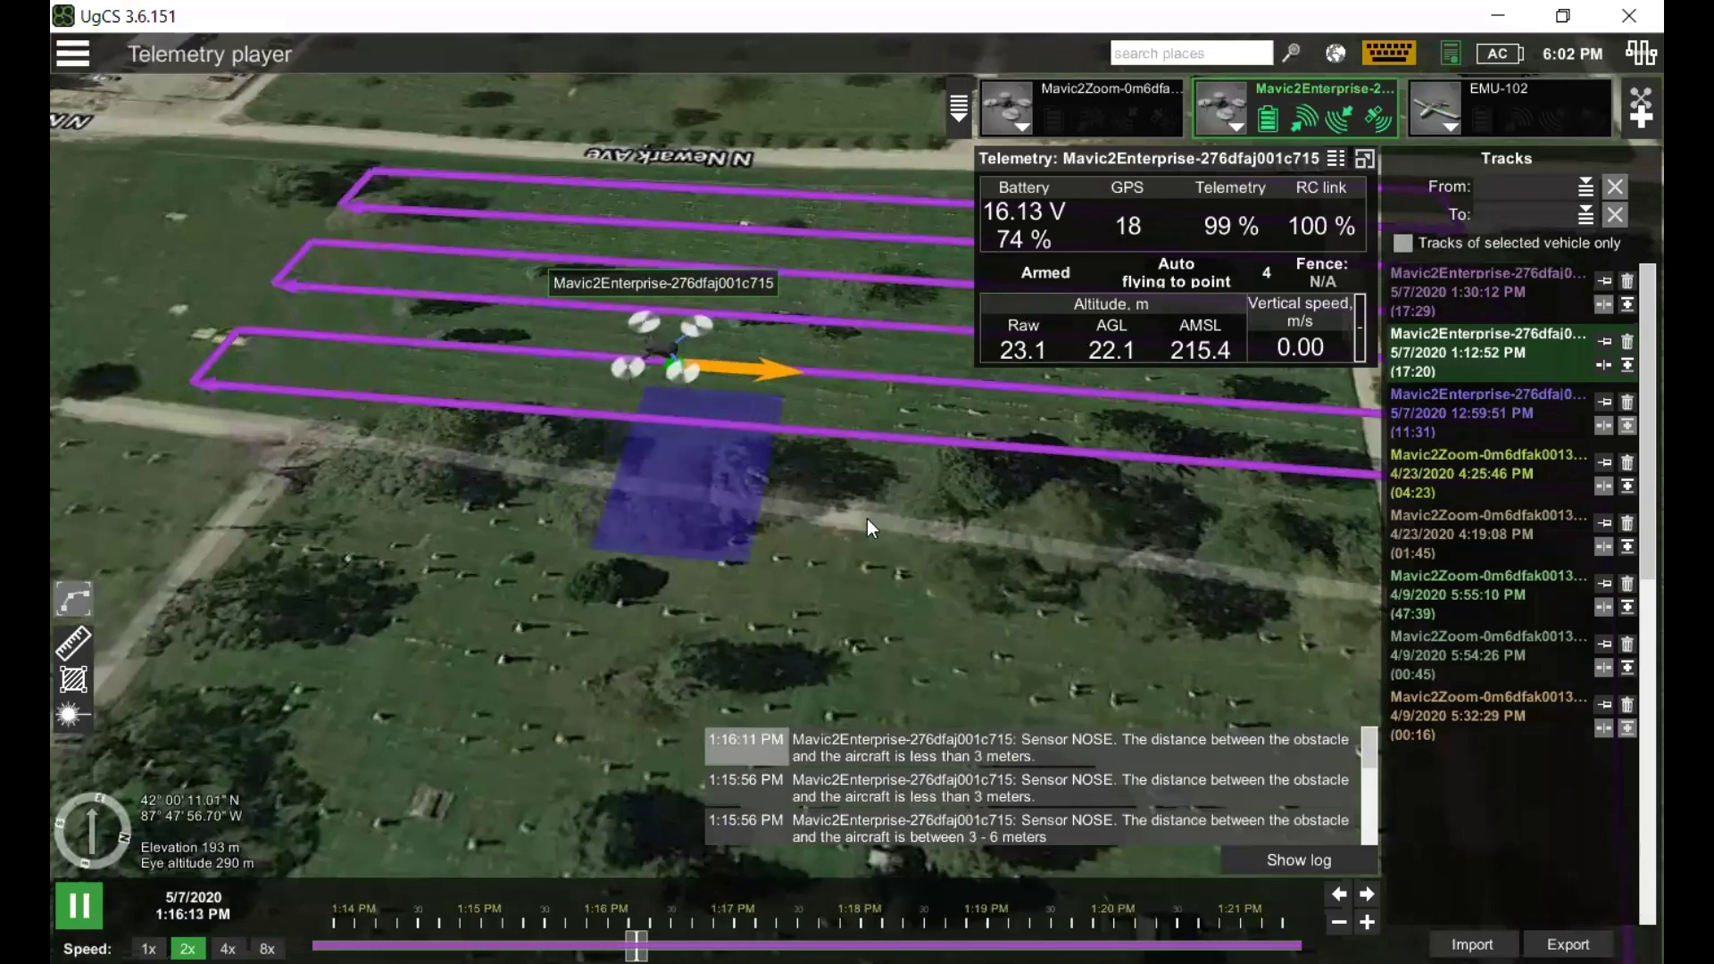
pyautogui.moveTo(866, 518); pyautogui.dragTo(745, 503)
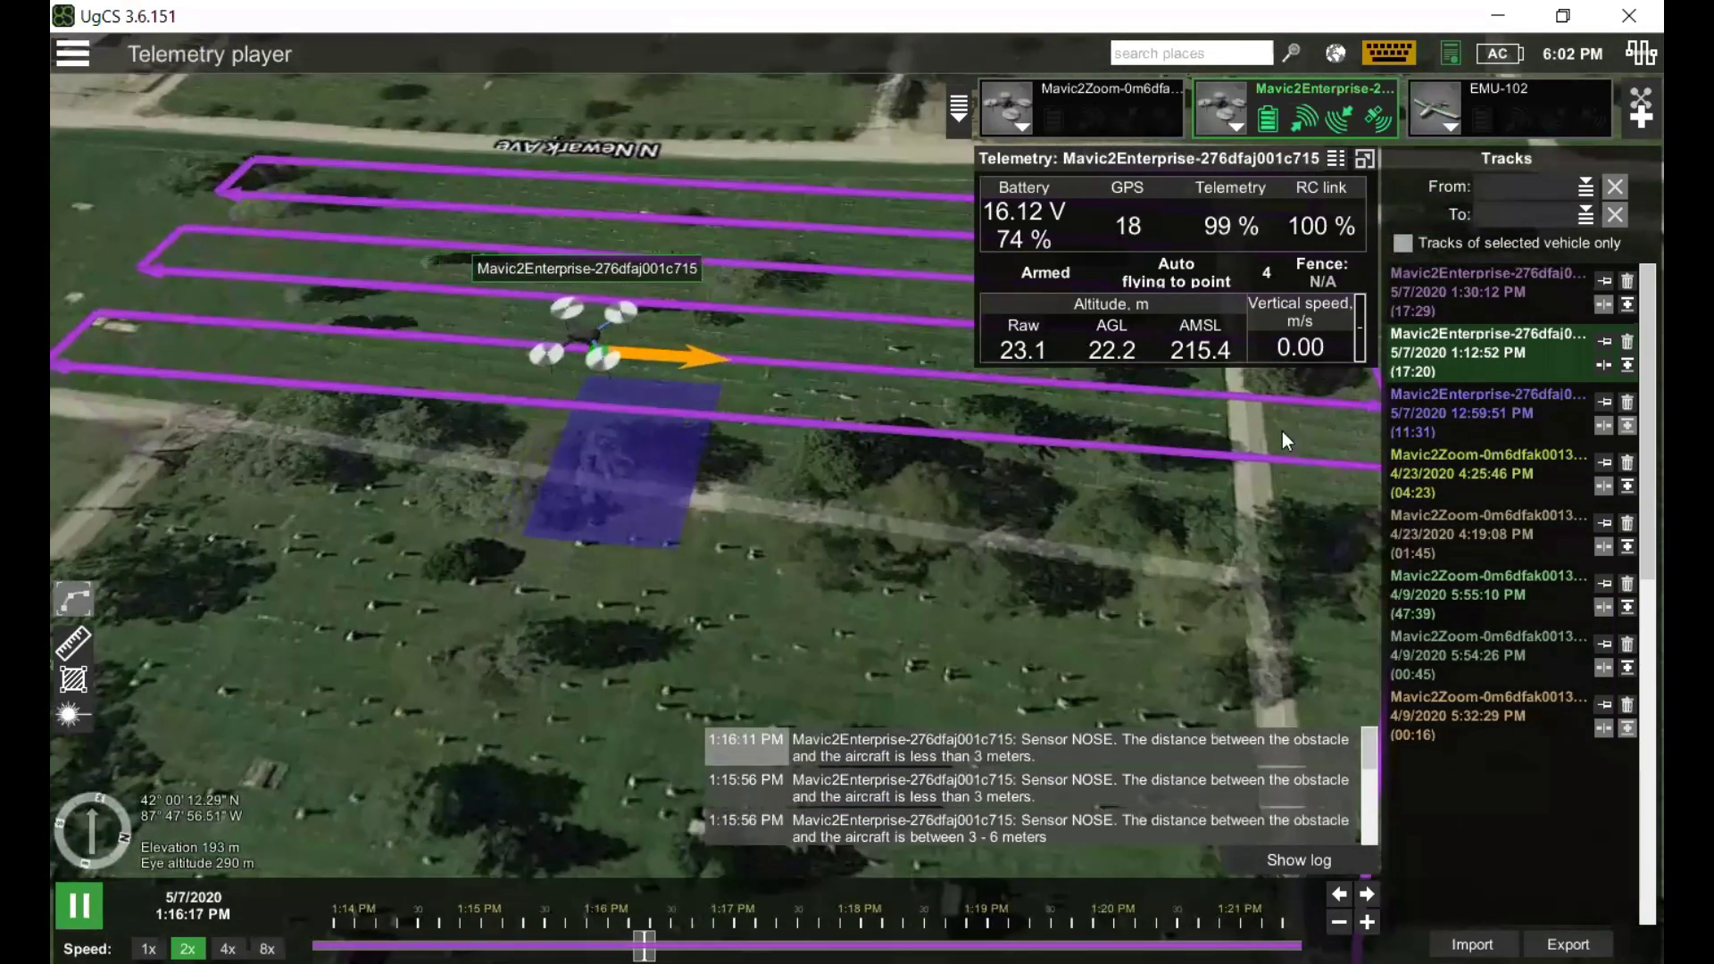
# Step: Open the Geotagging dialog for the Mavic2Enterprise vehicle
pyautogui.click(1311, 136)
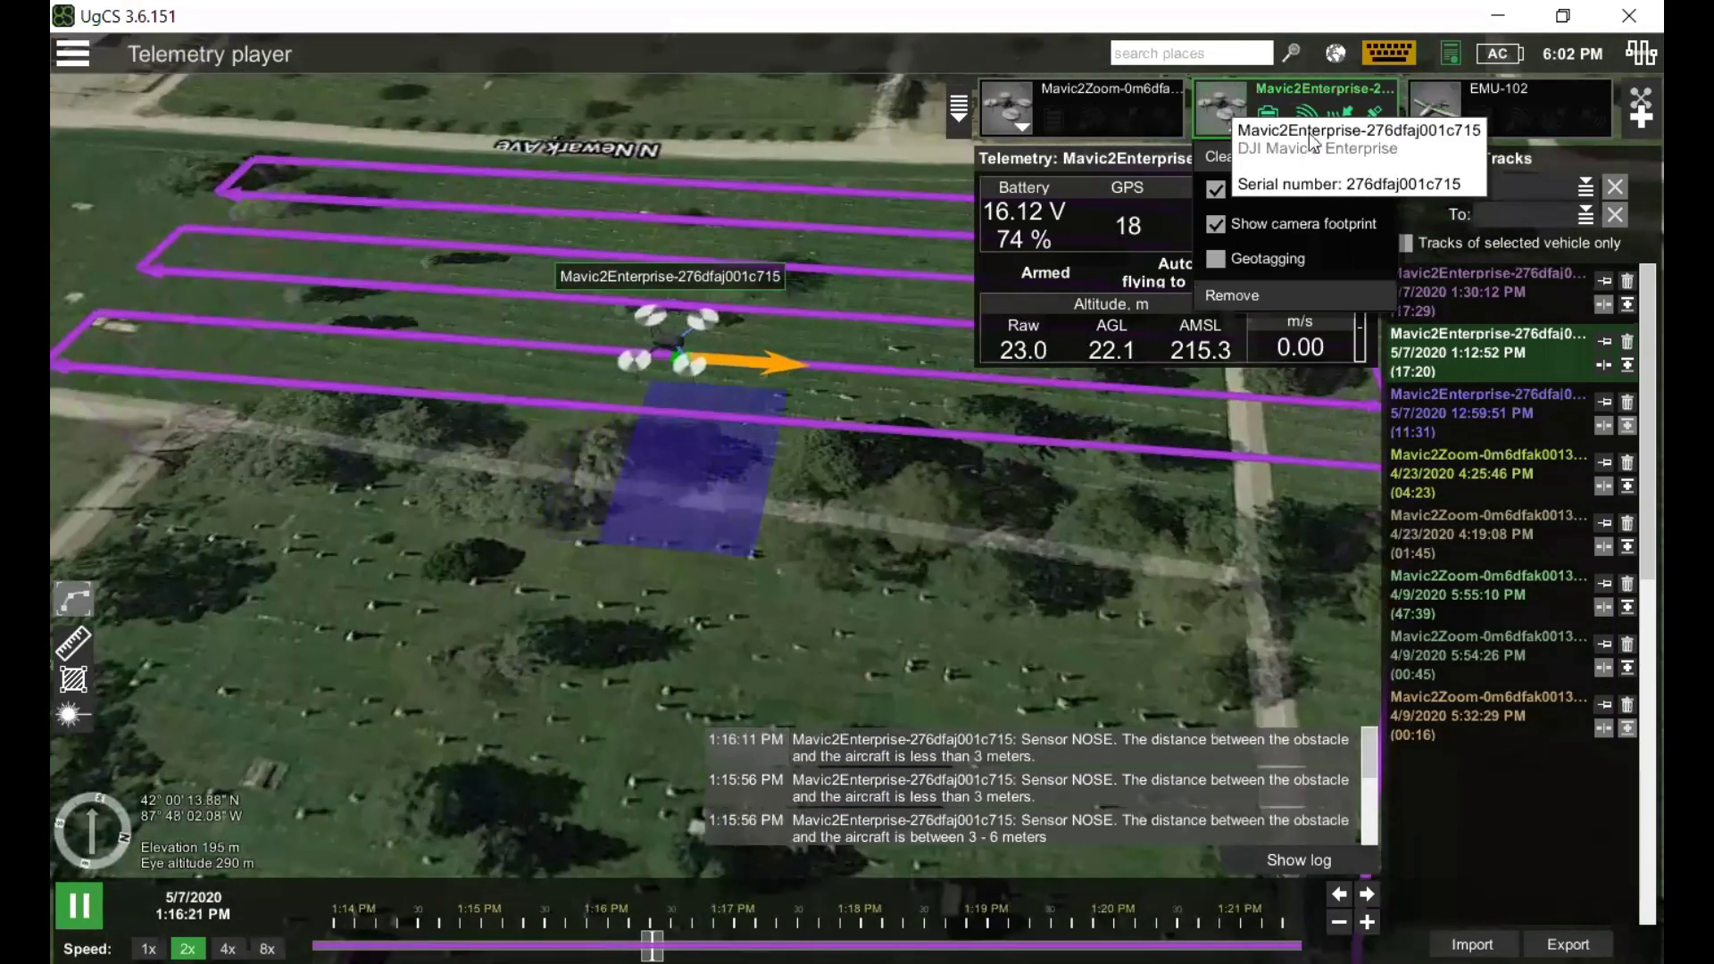
pyautogui.click(1260, 260)
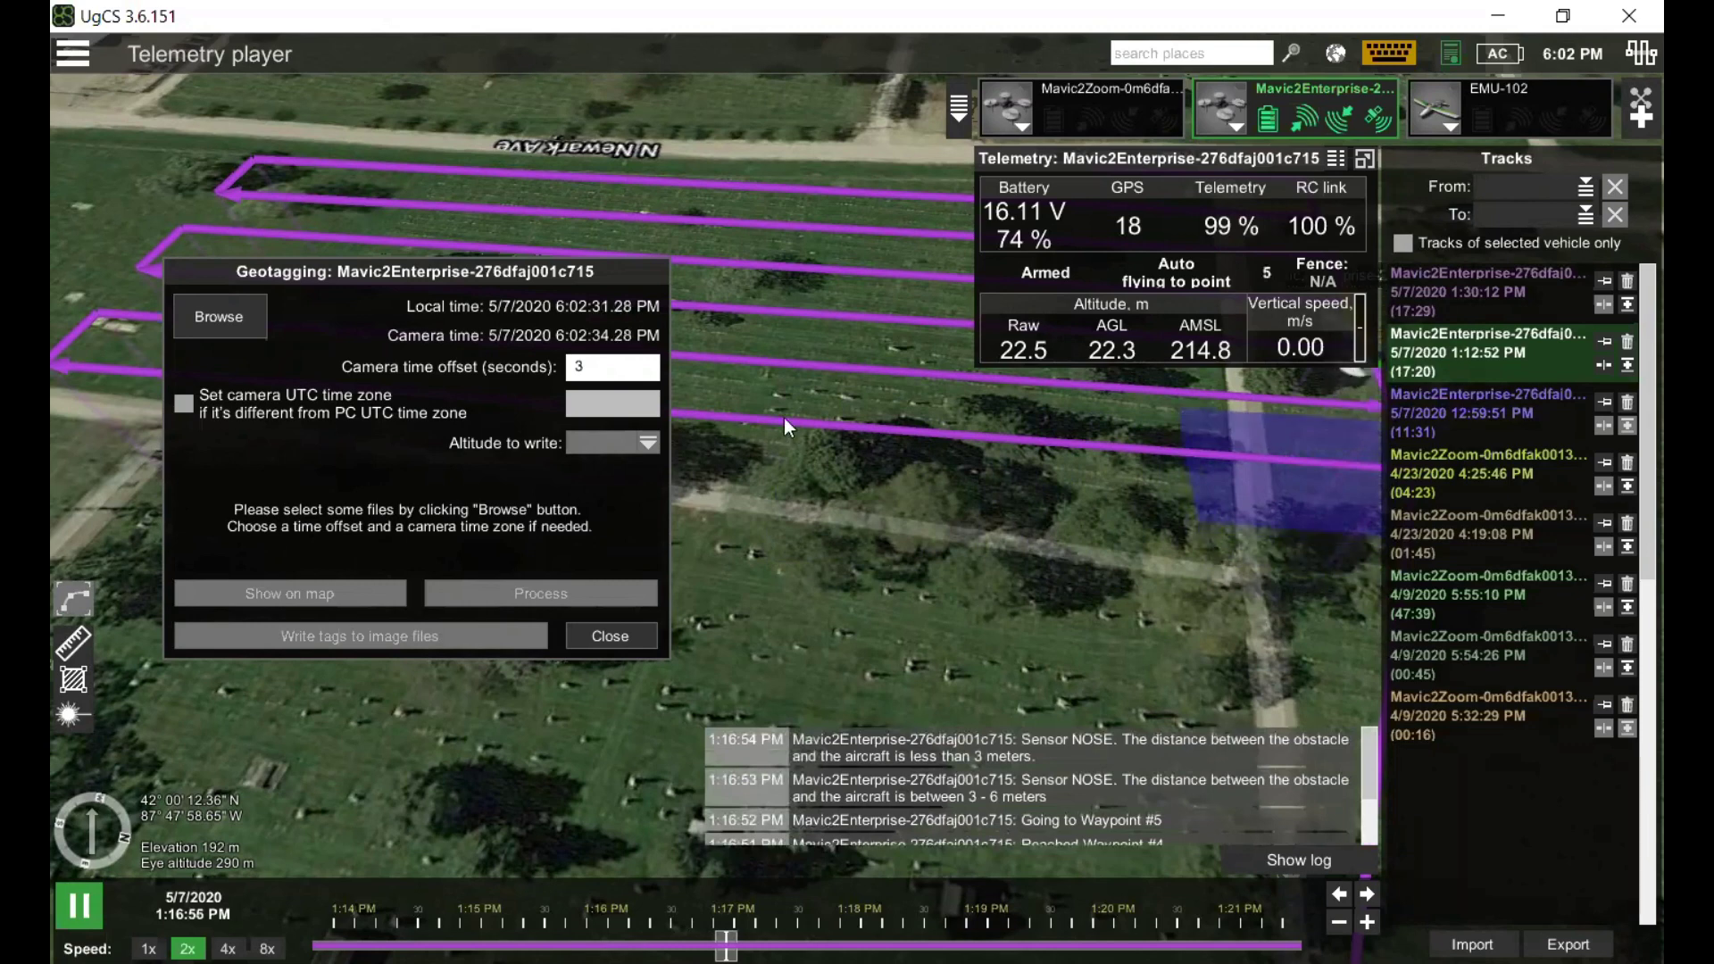
# Step: Browse the Test folder for geotagging images, select all of them and cancel the selection
pyautogui.moveTo(1105, 457)
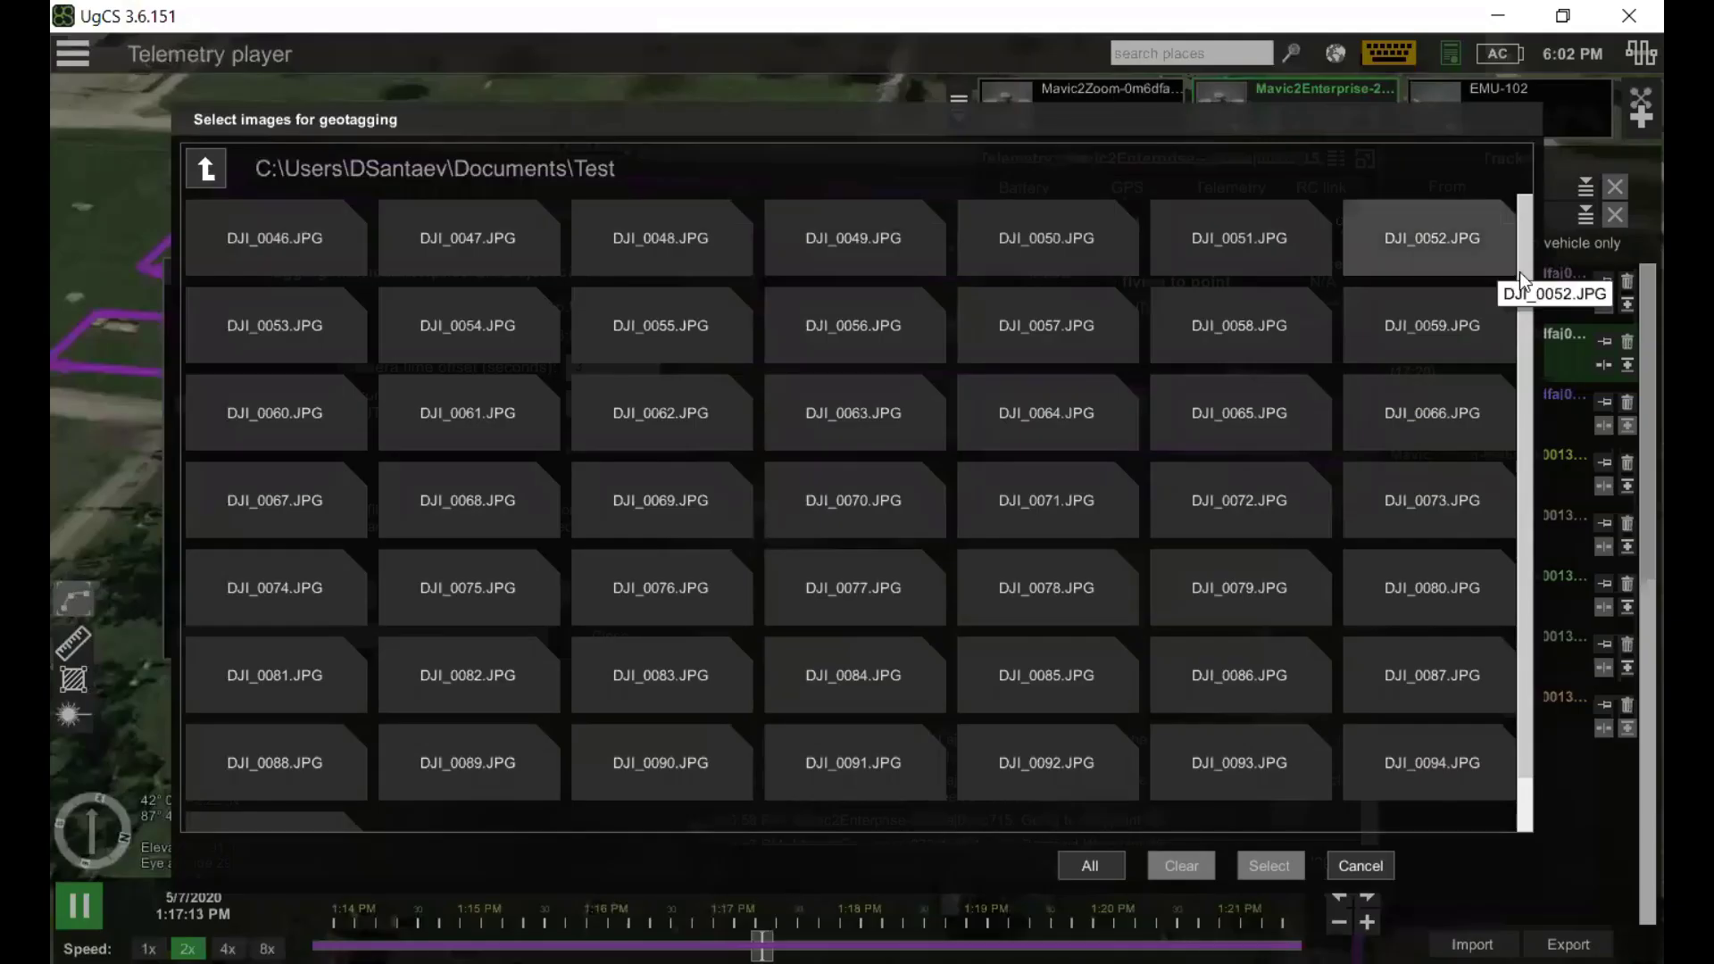
pyautogui.scroll(-1, 891, 564)
pyautogui.click(1091, 864)
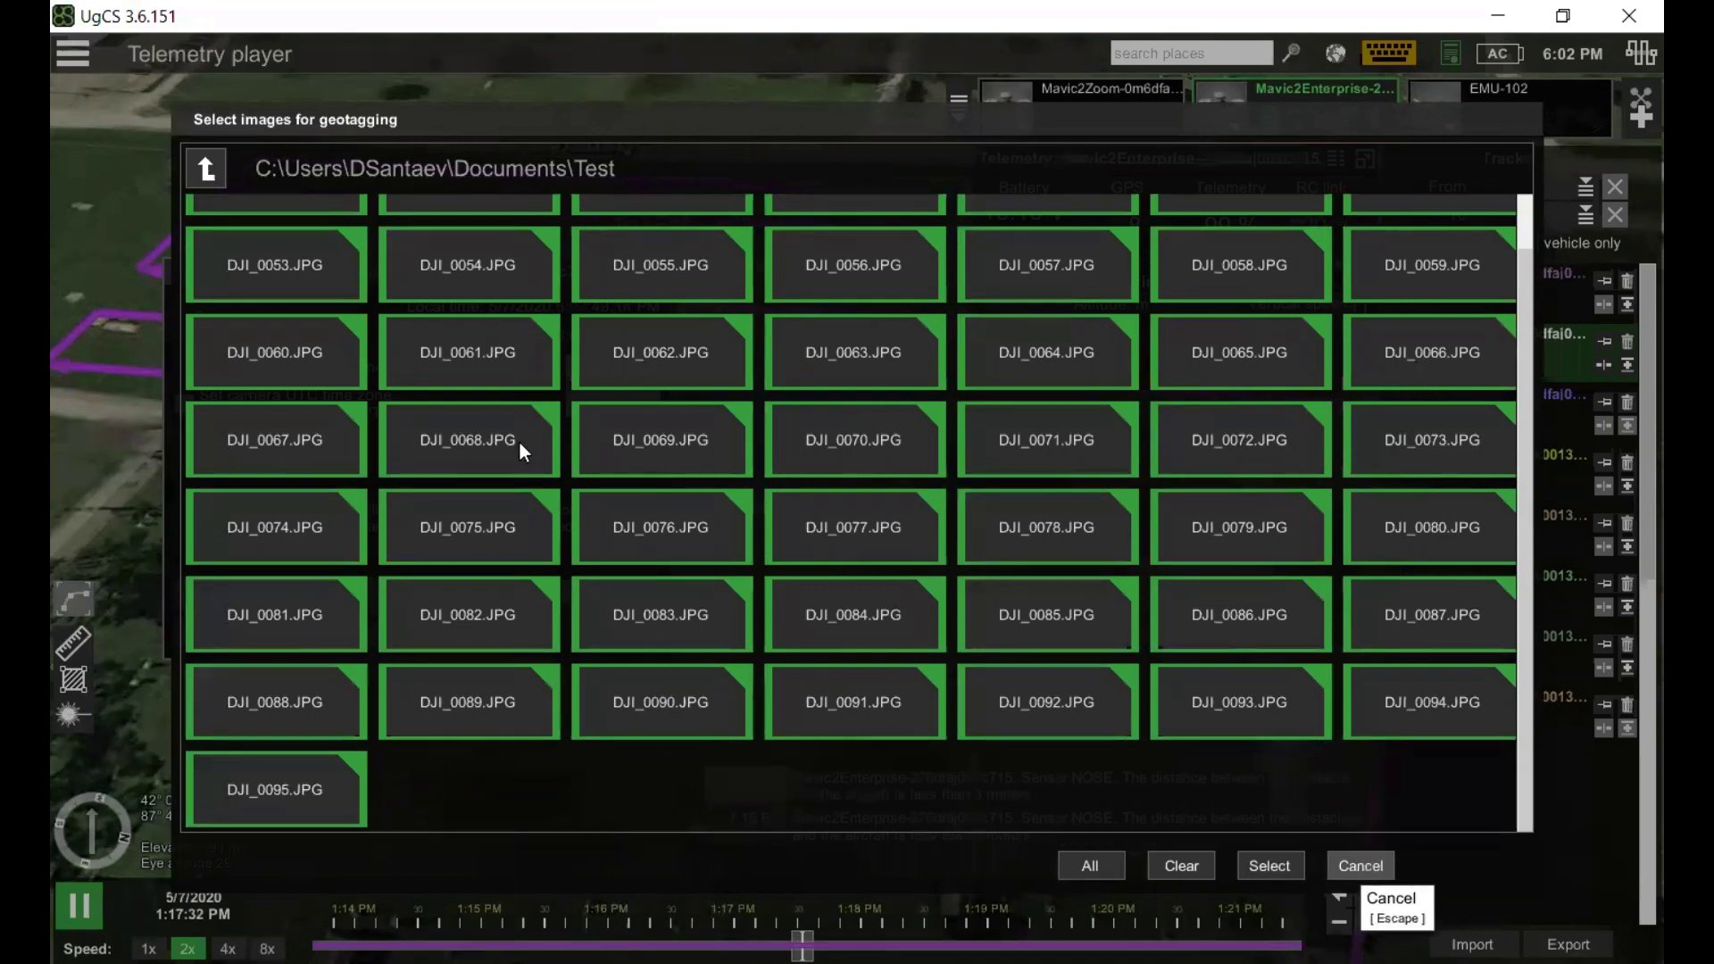
pyautogui.press('Escape')
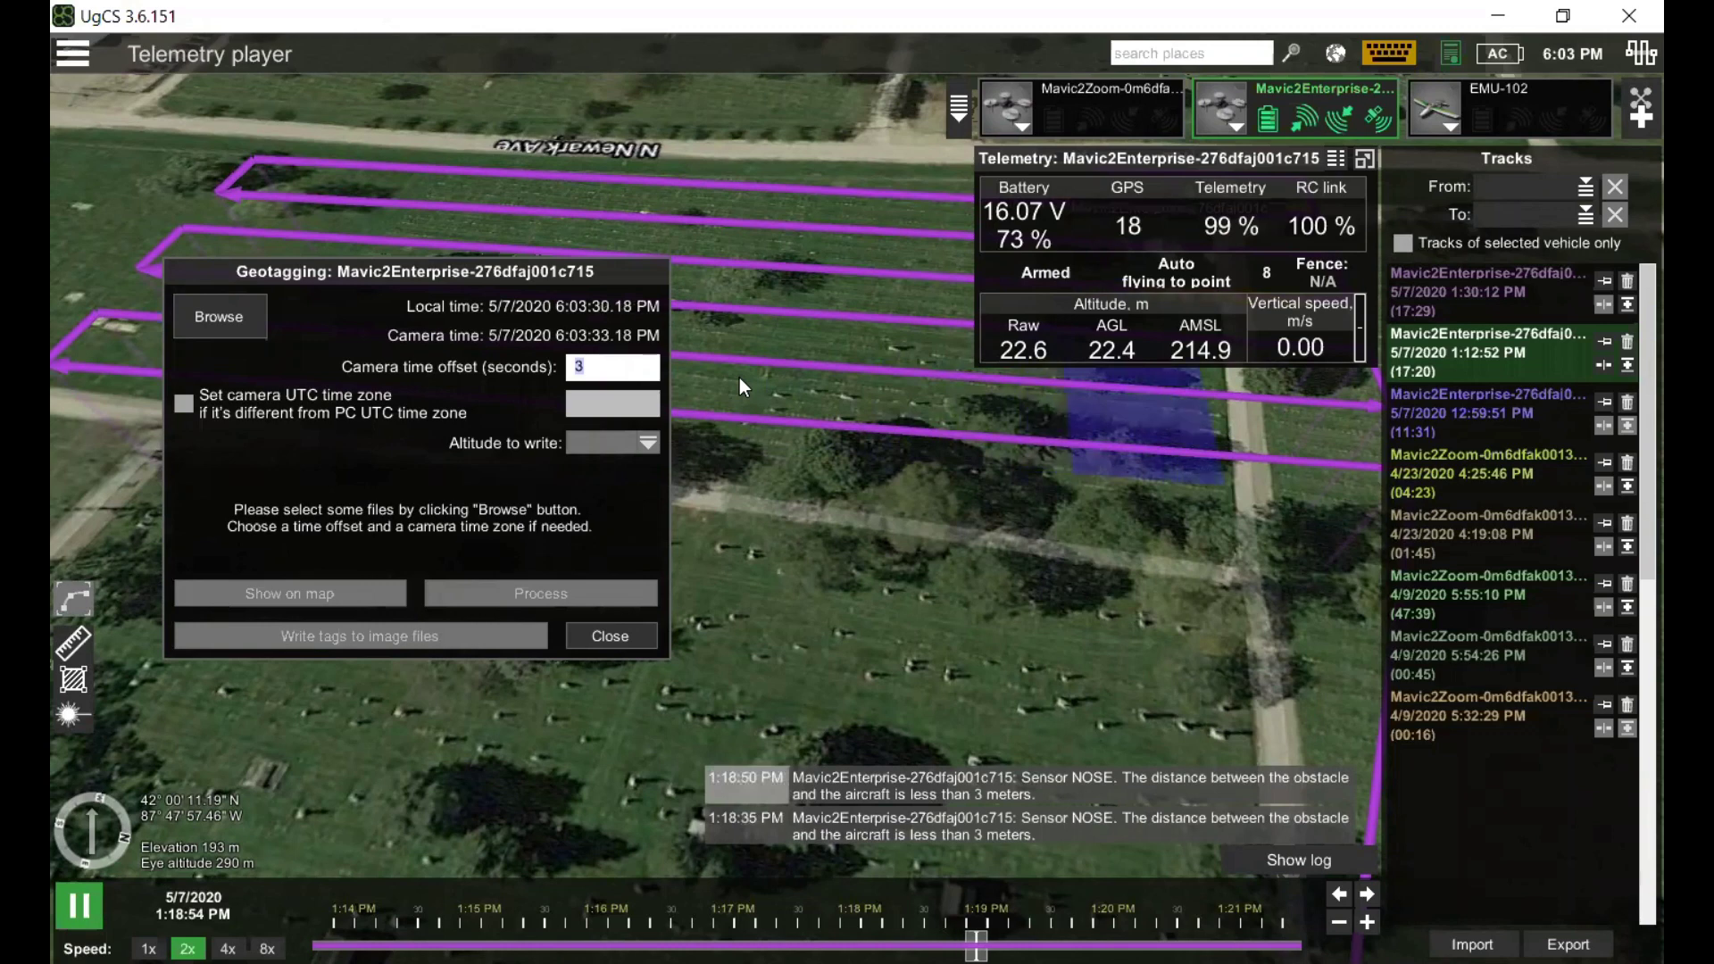
# Step: Try camera time offsets of 0 and 3 seconds, and set the offset to -3
pyautogui.press('BackSpace')
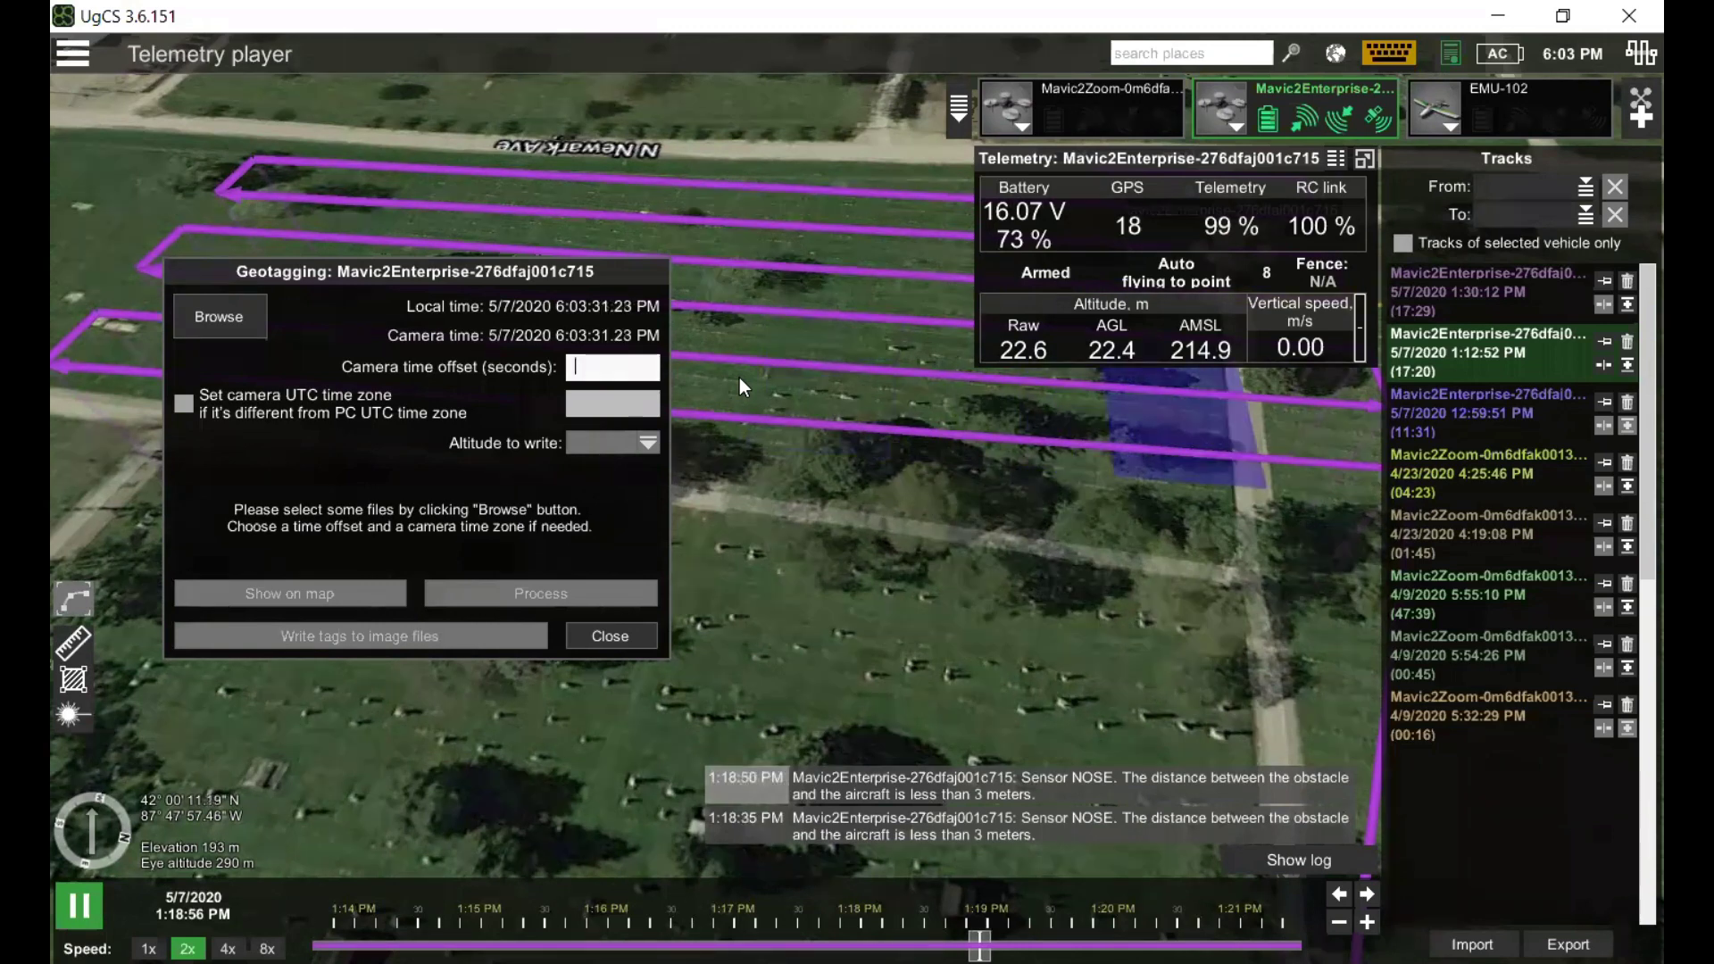
pyautogui.write('0')
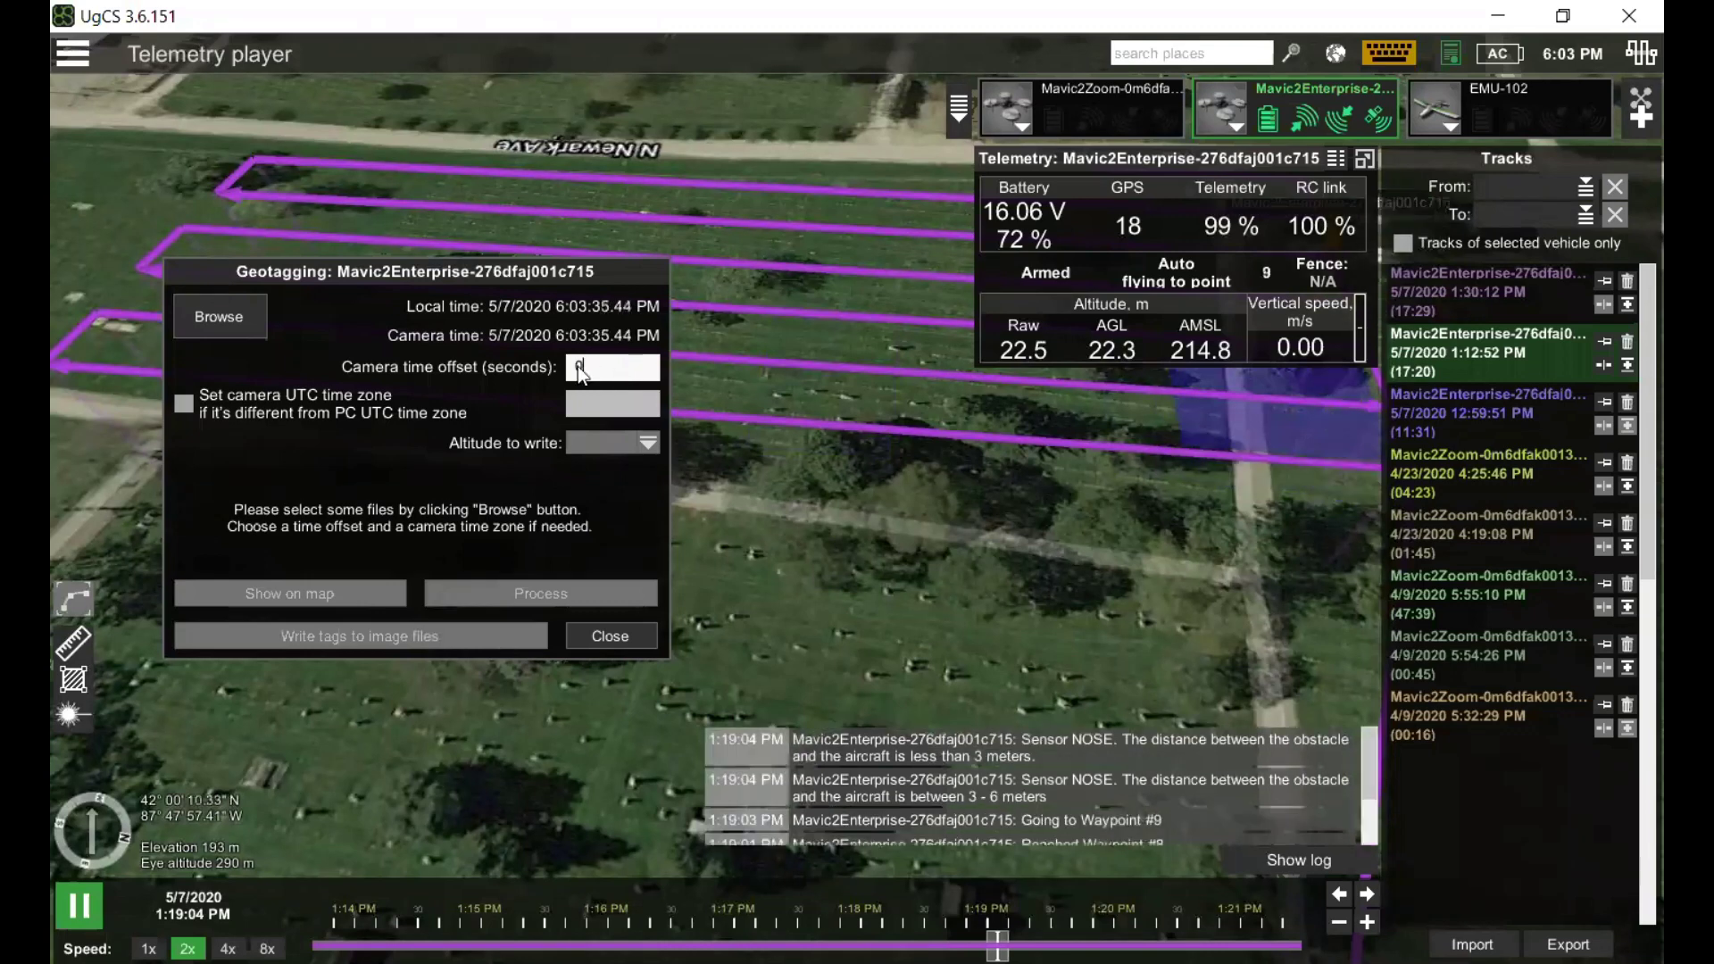
pyautogui.moveTo(724, 365)
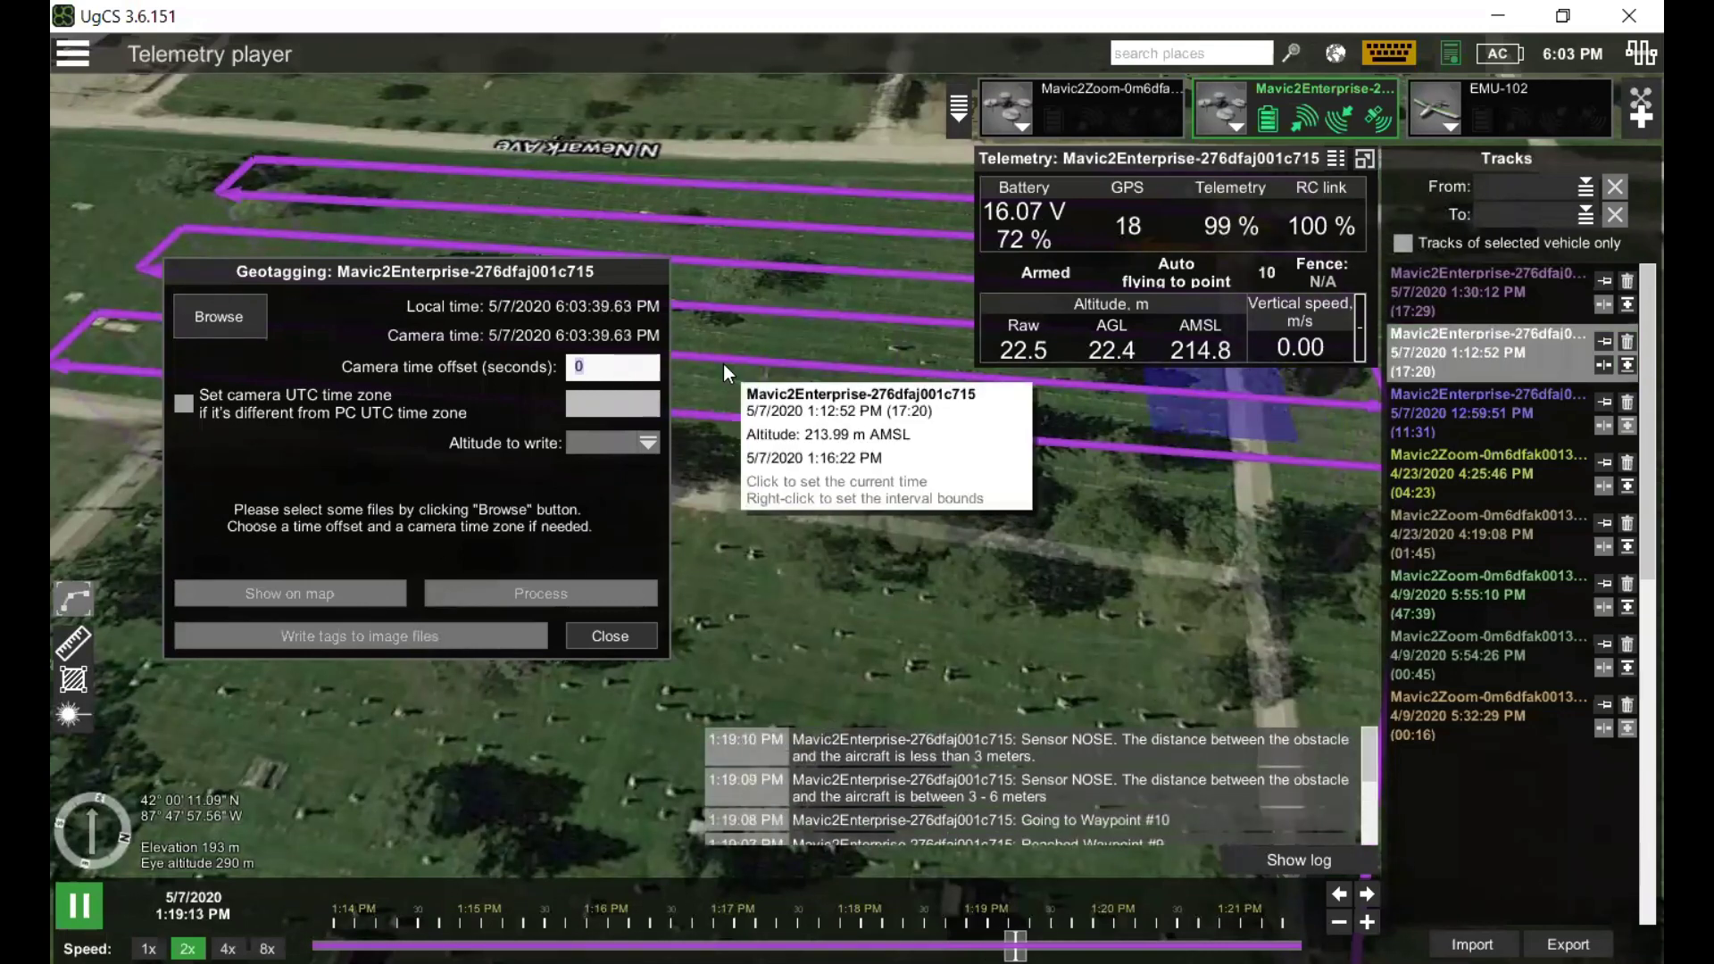
pyautogui.write('3')
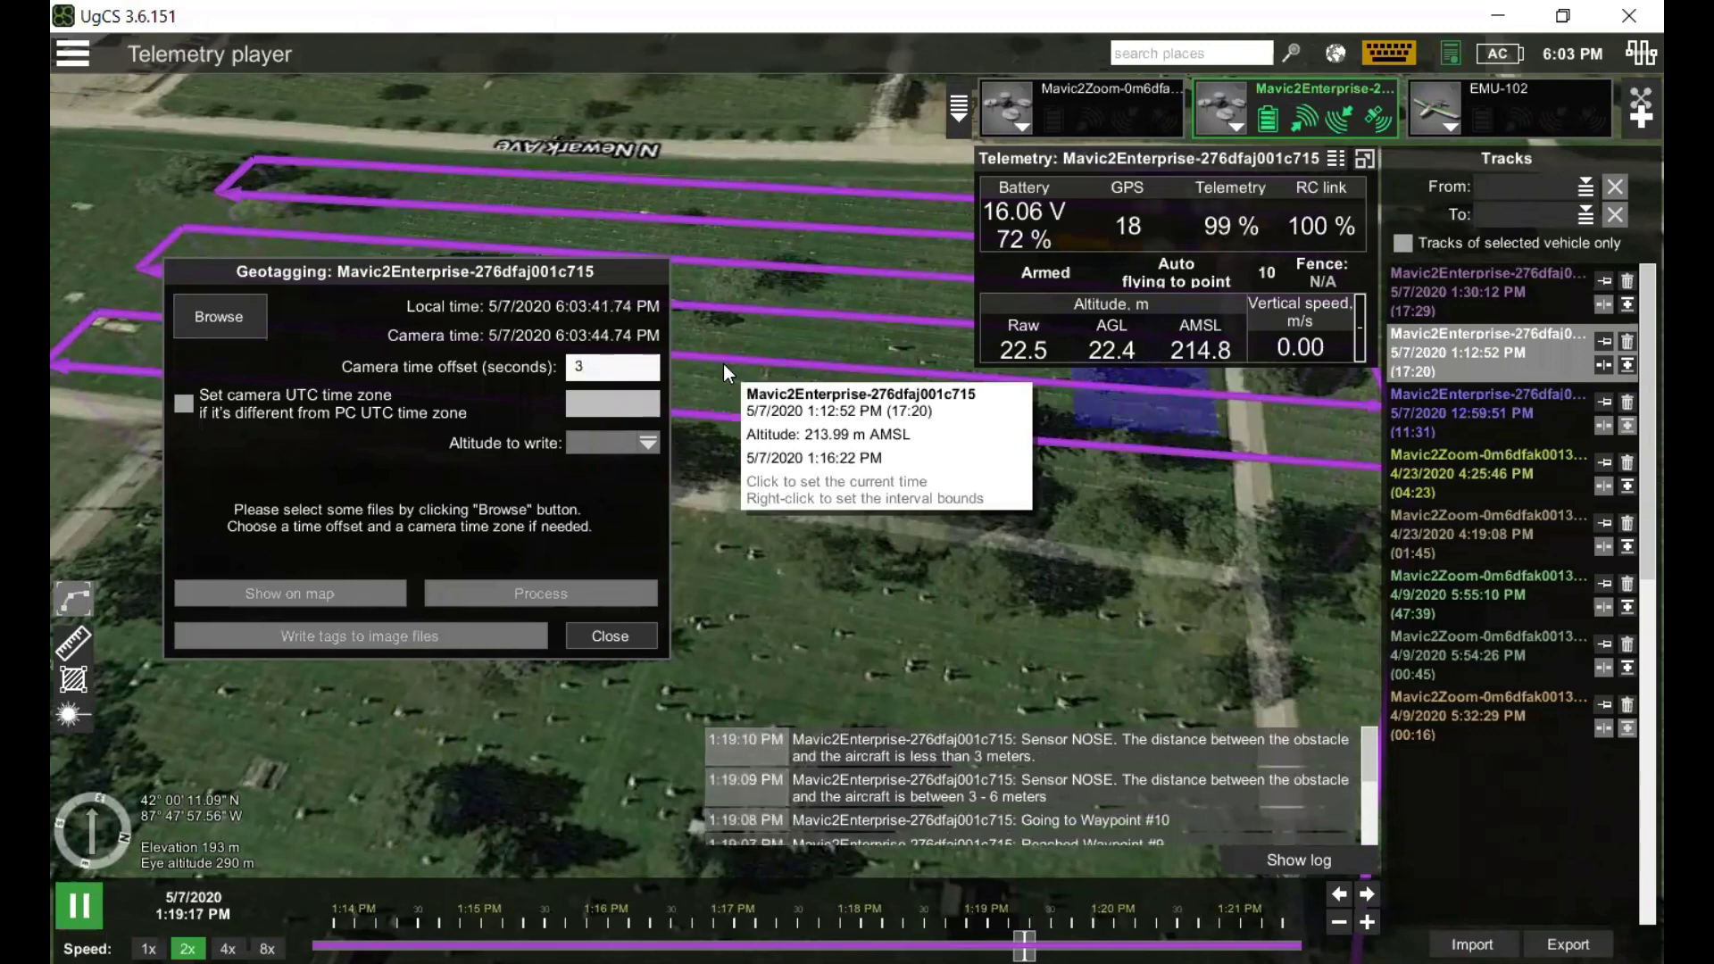
pyautogui.press('BackSpace')
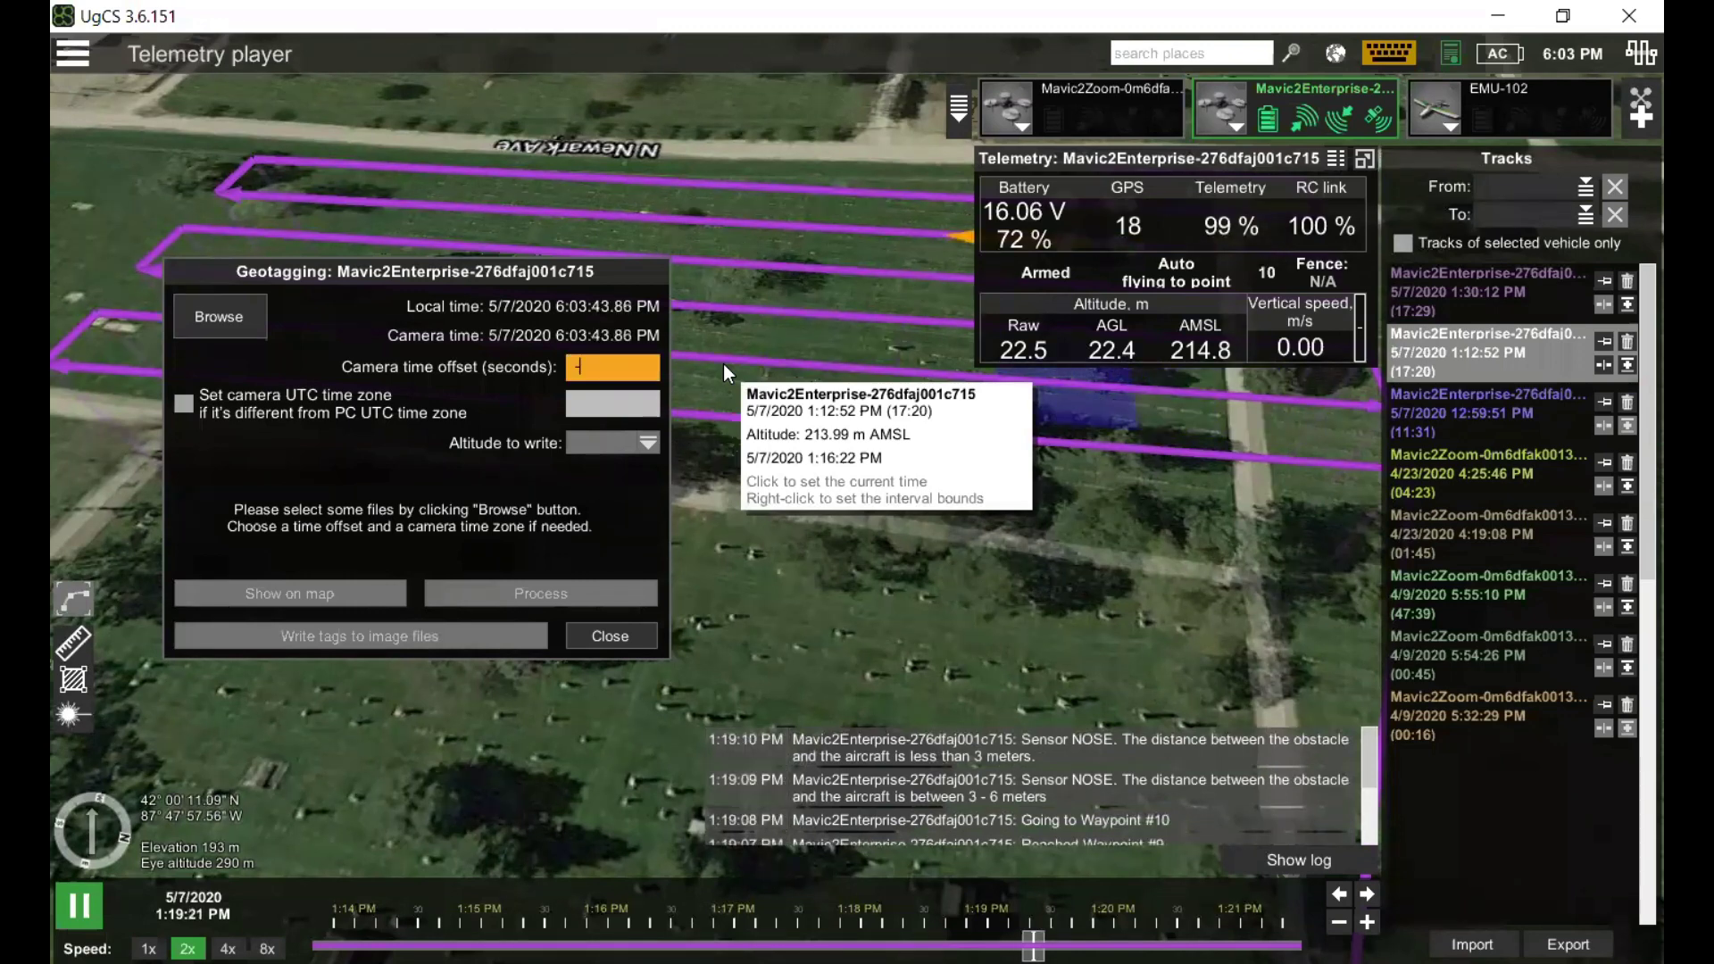
pyautogui.write('3')
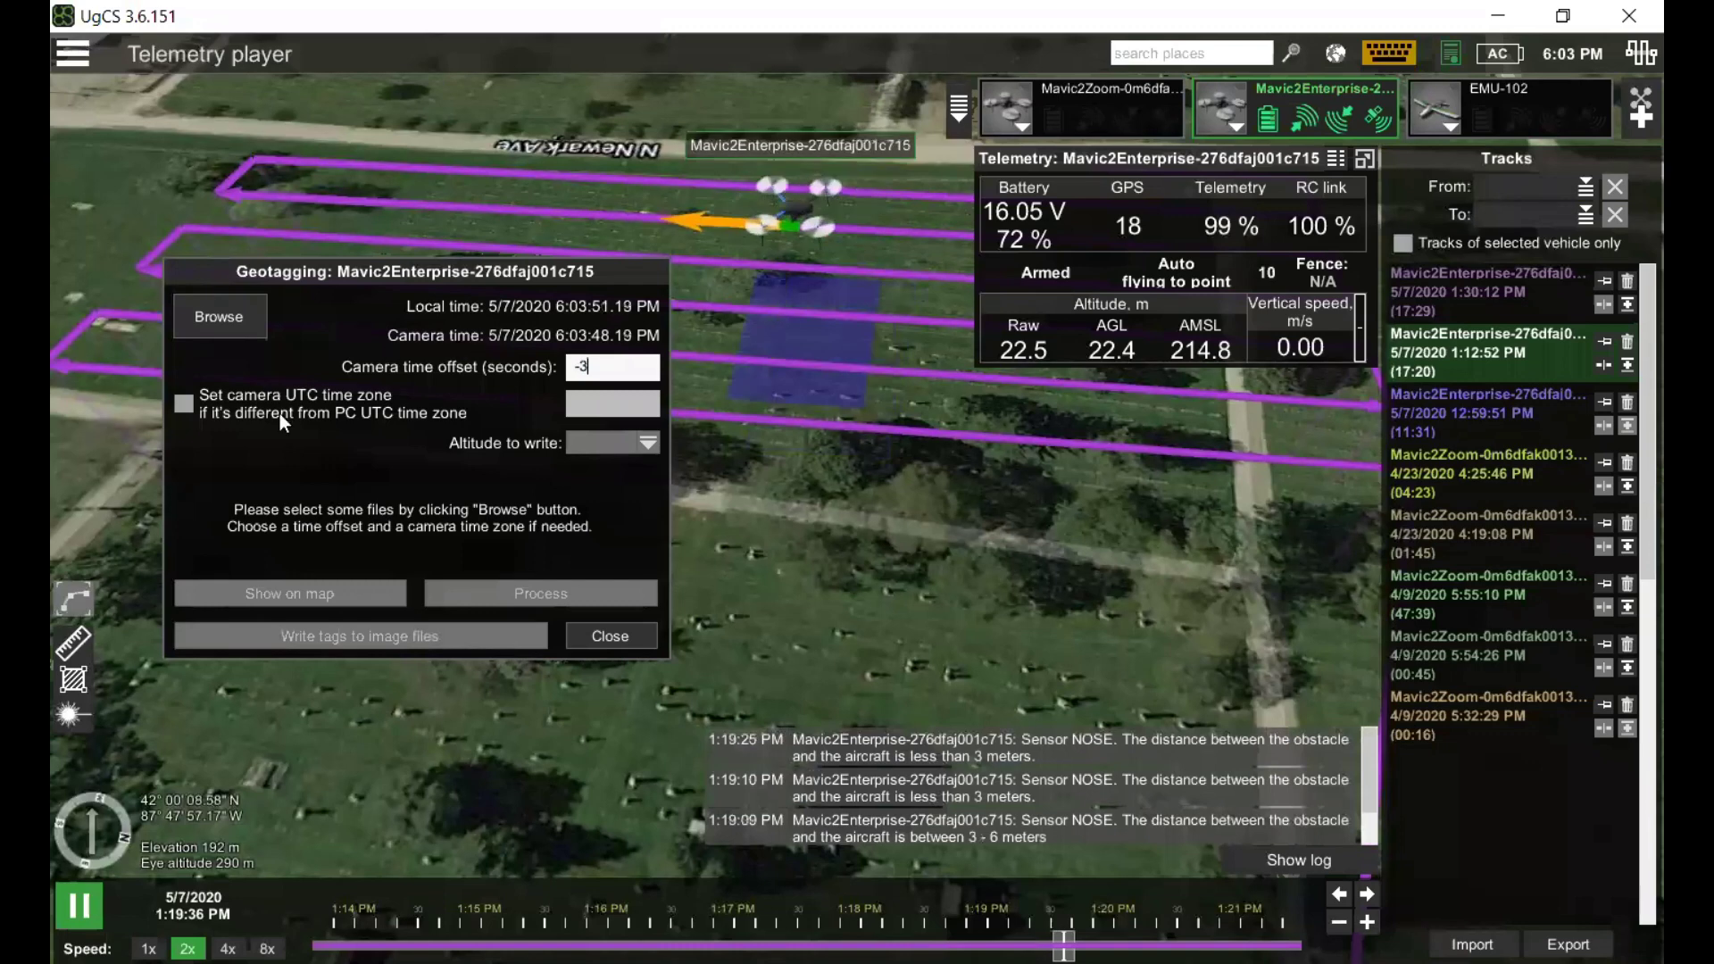
# Step: Enable the option for a different camera UTC time zone and disable it again
pyautogui.click(592, 405)
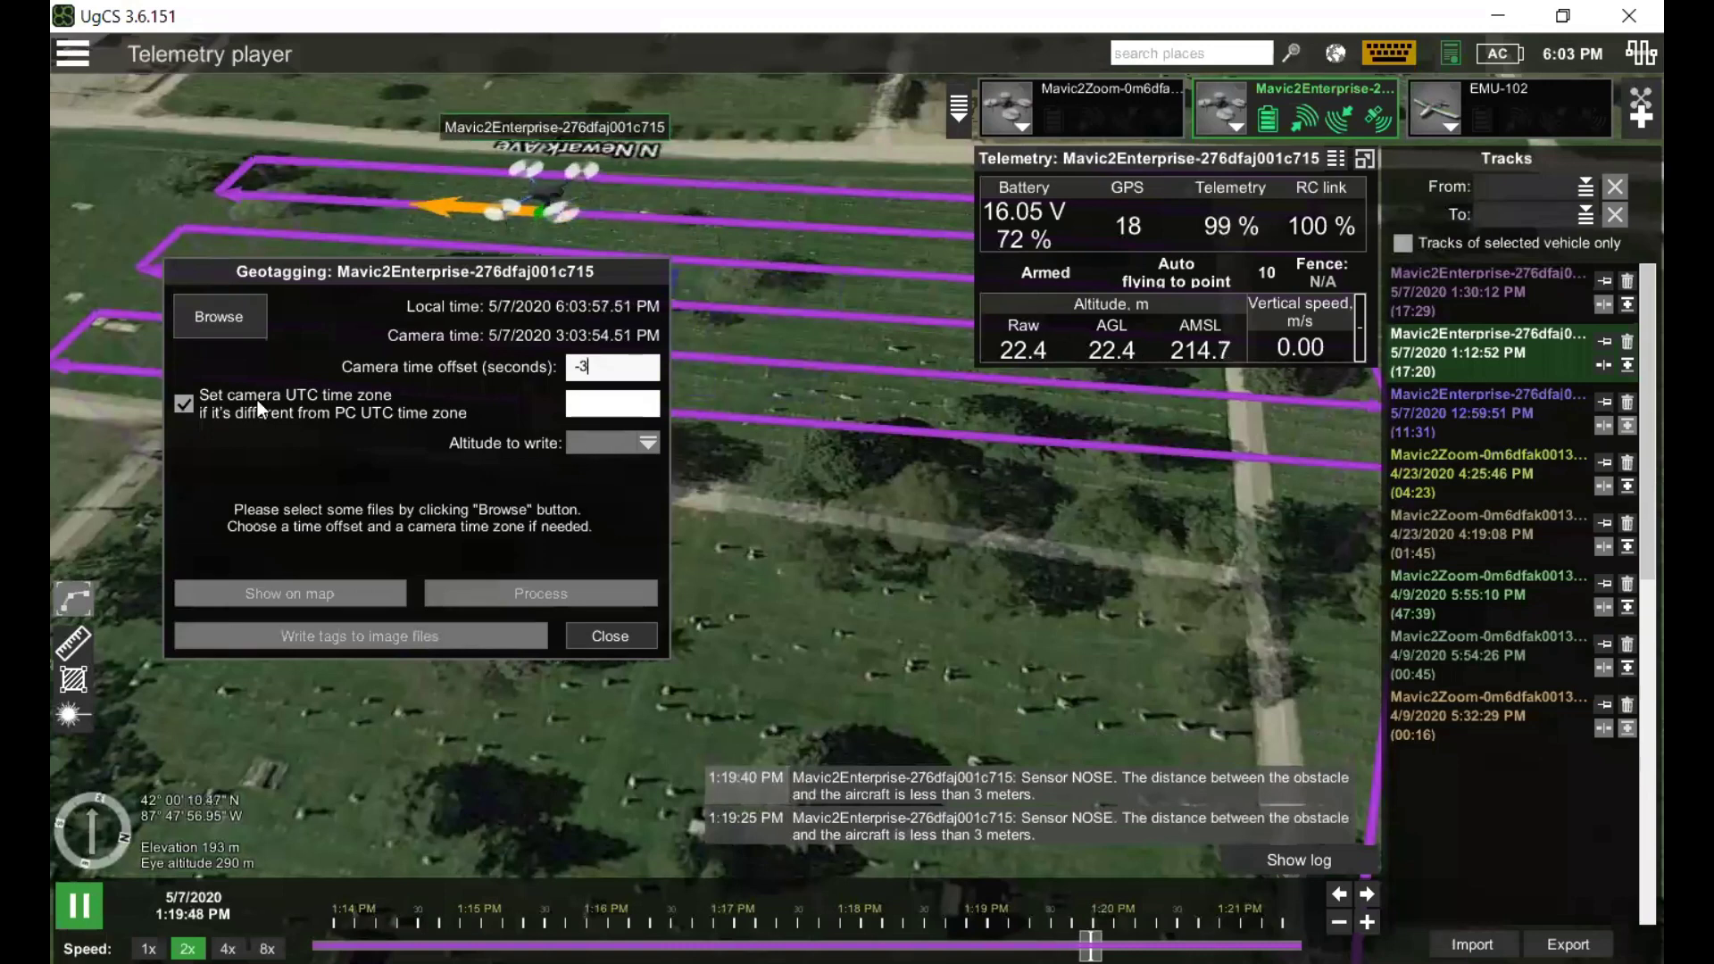
pyautogui.click(183, 404)
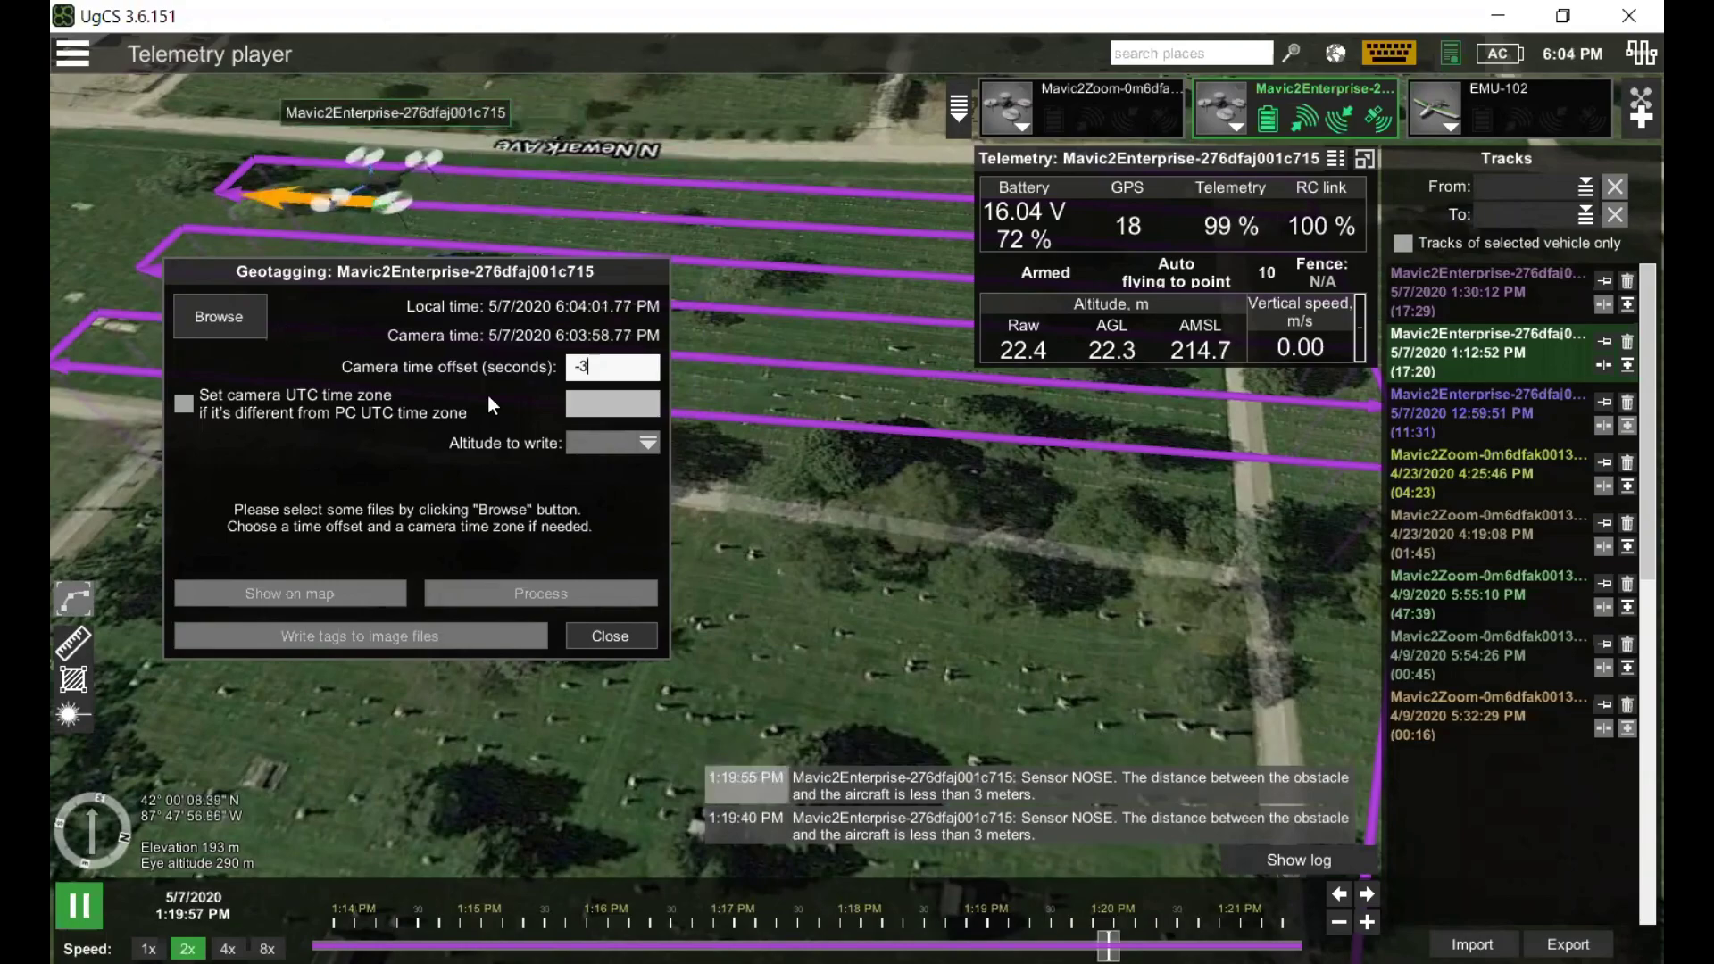
# Step: Select all images in the Test folder for geotagging, cancel the selection and close the Geotagging dialog
pyautogui.click(219, 316)
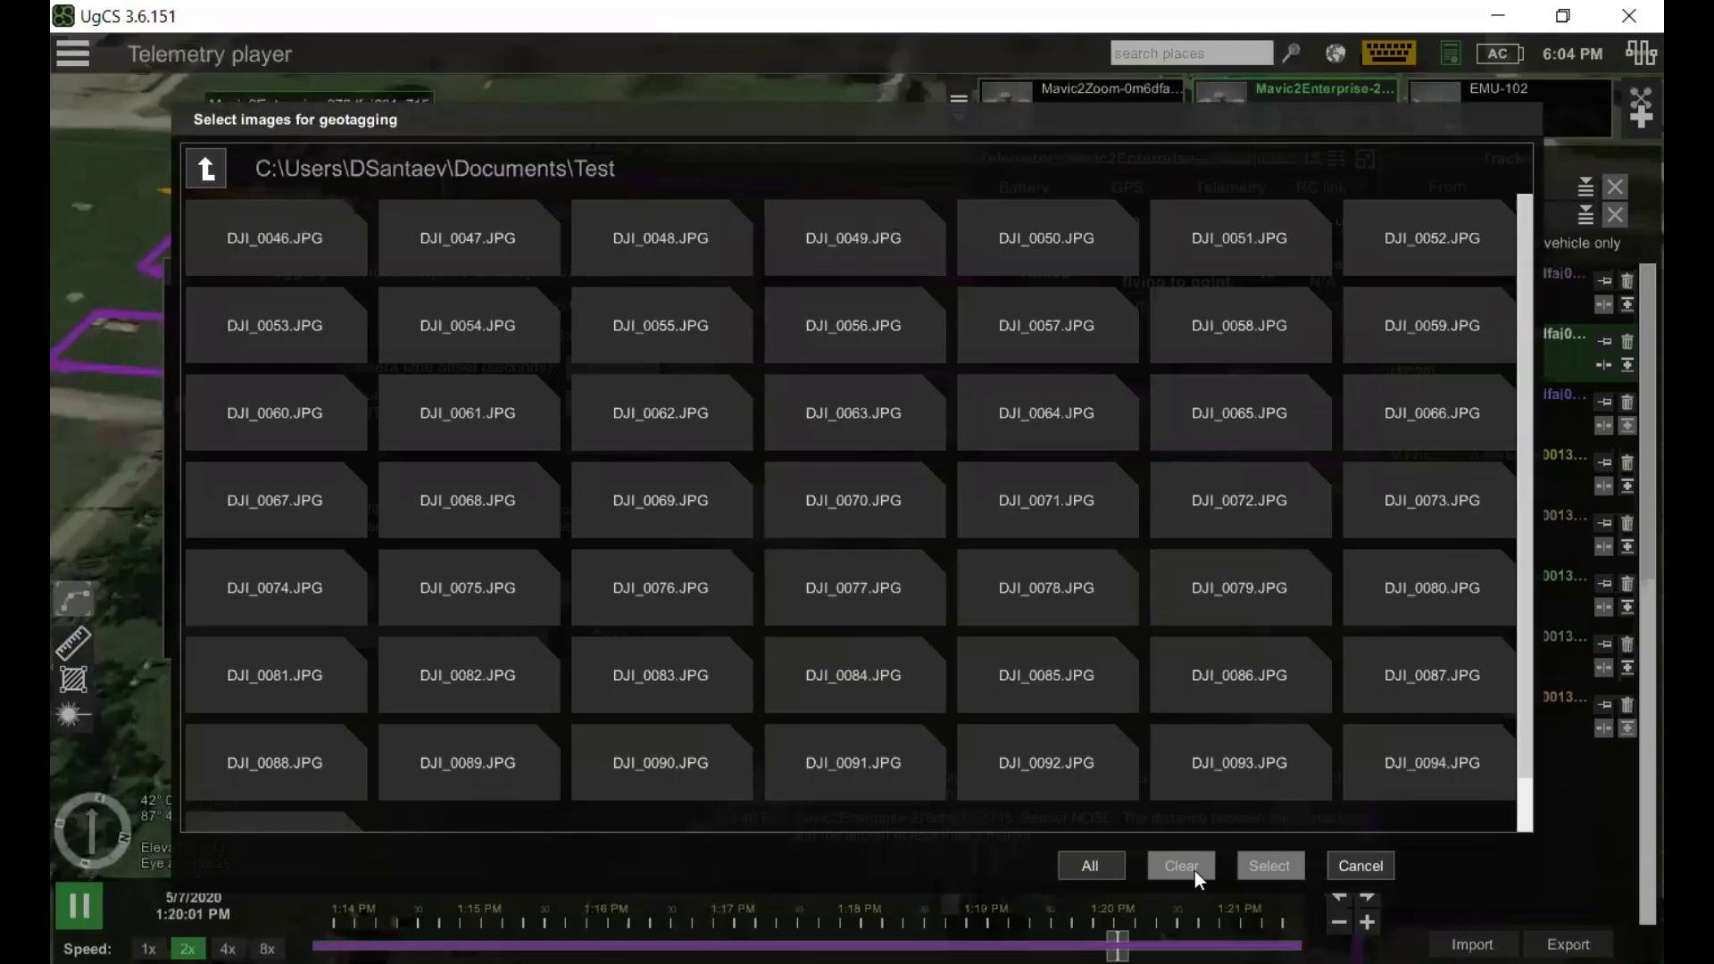
pyautogui.click(1091, 866)
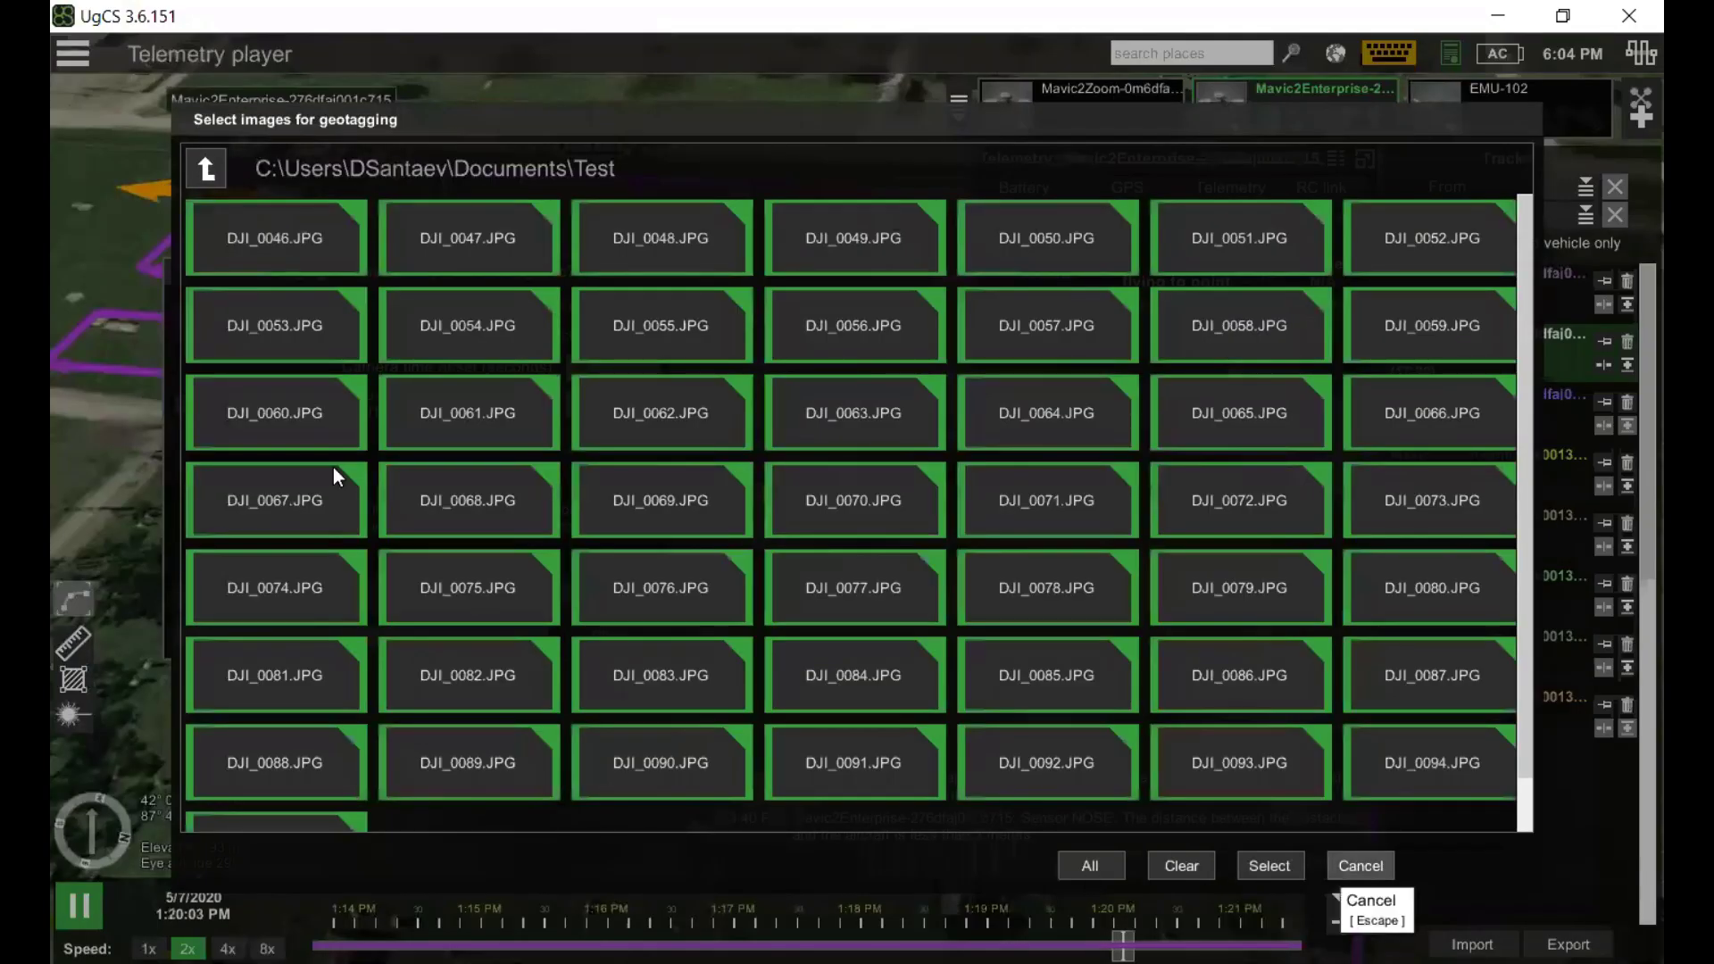
pyautogui.press('Escape')
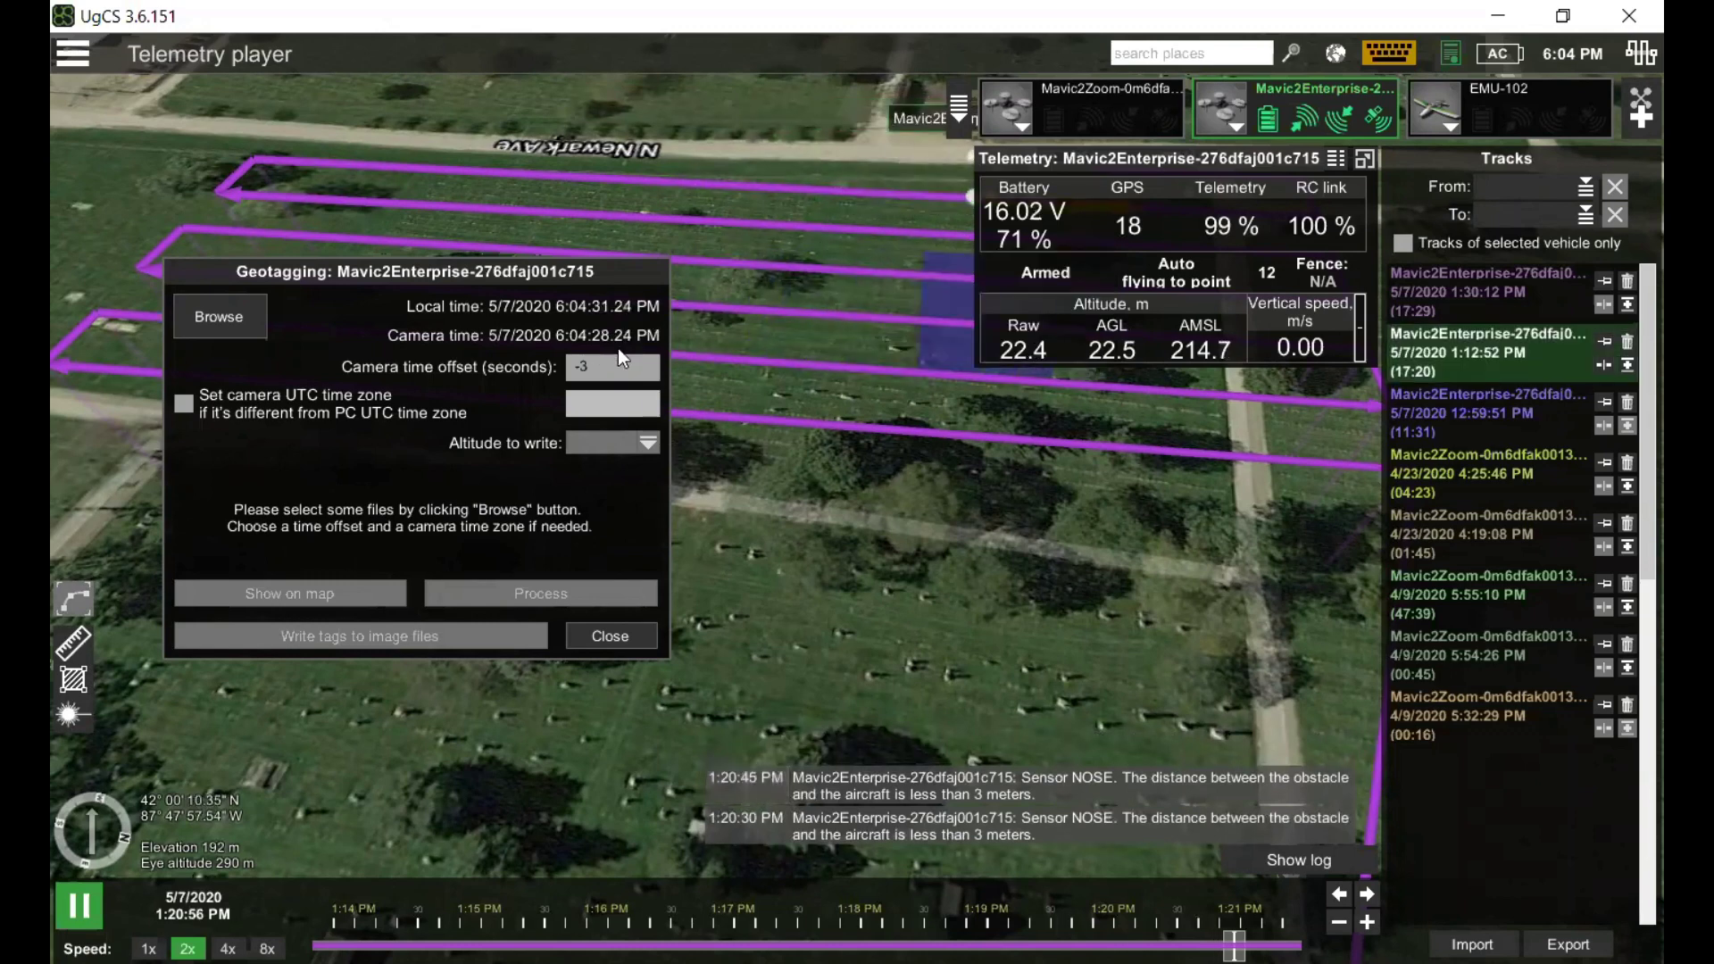
pyautogui.click(630, 636)
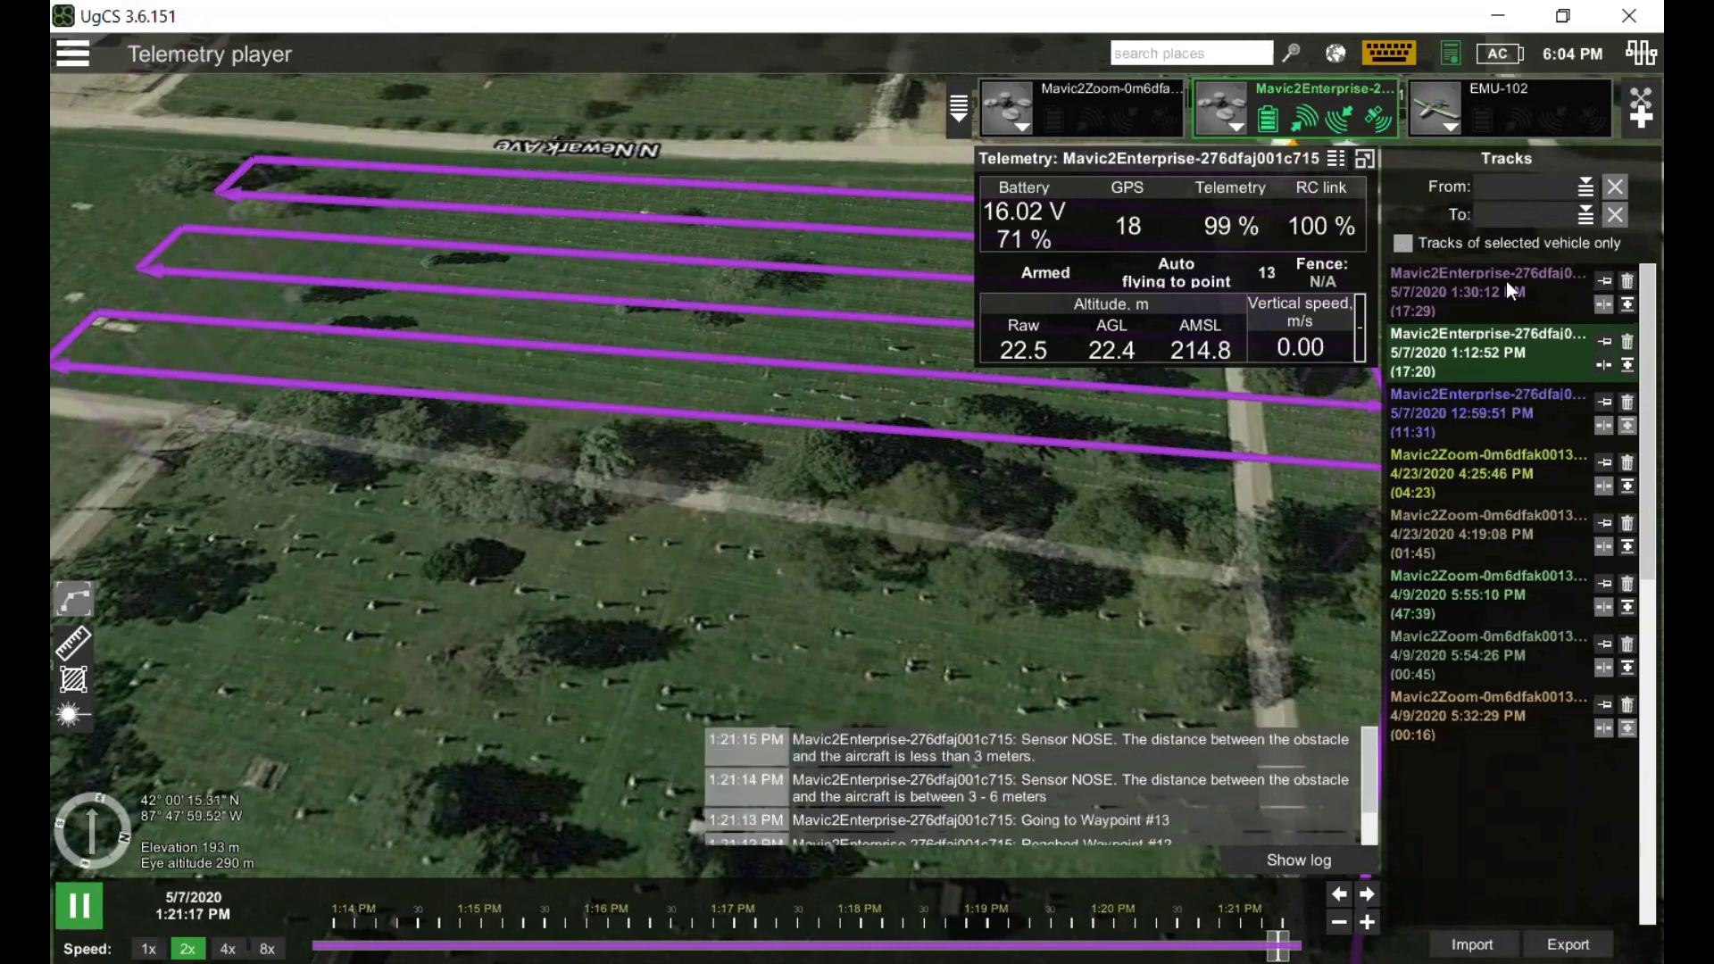
# Step: Load the 5/7/2020 1:30:12 PM Mavic2Enterprise track, and switch back to the 1:12:52 PM track
pyautogui.click(1499, 351)
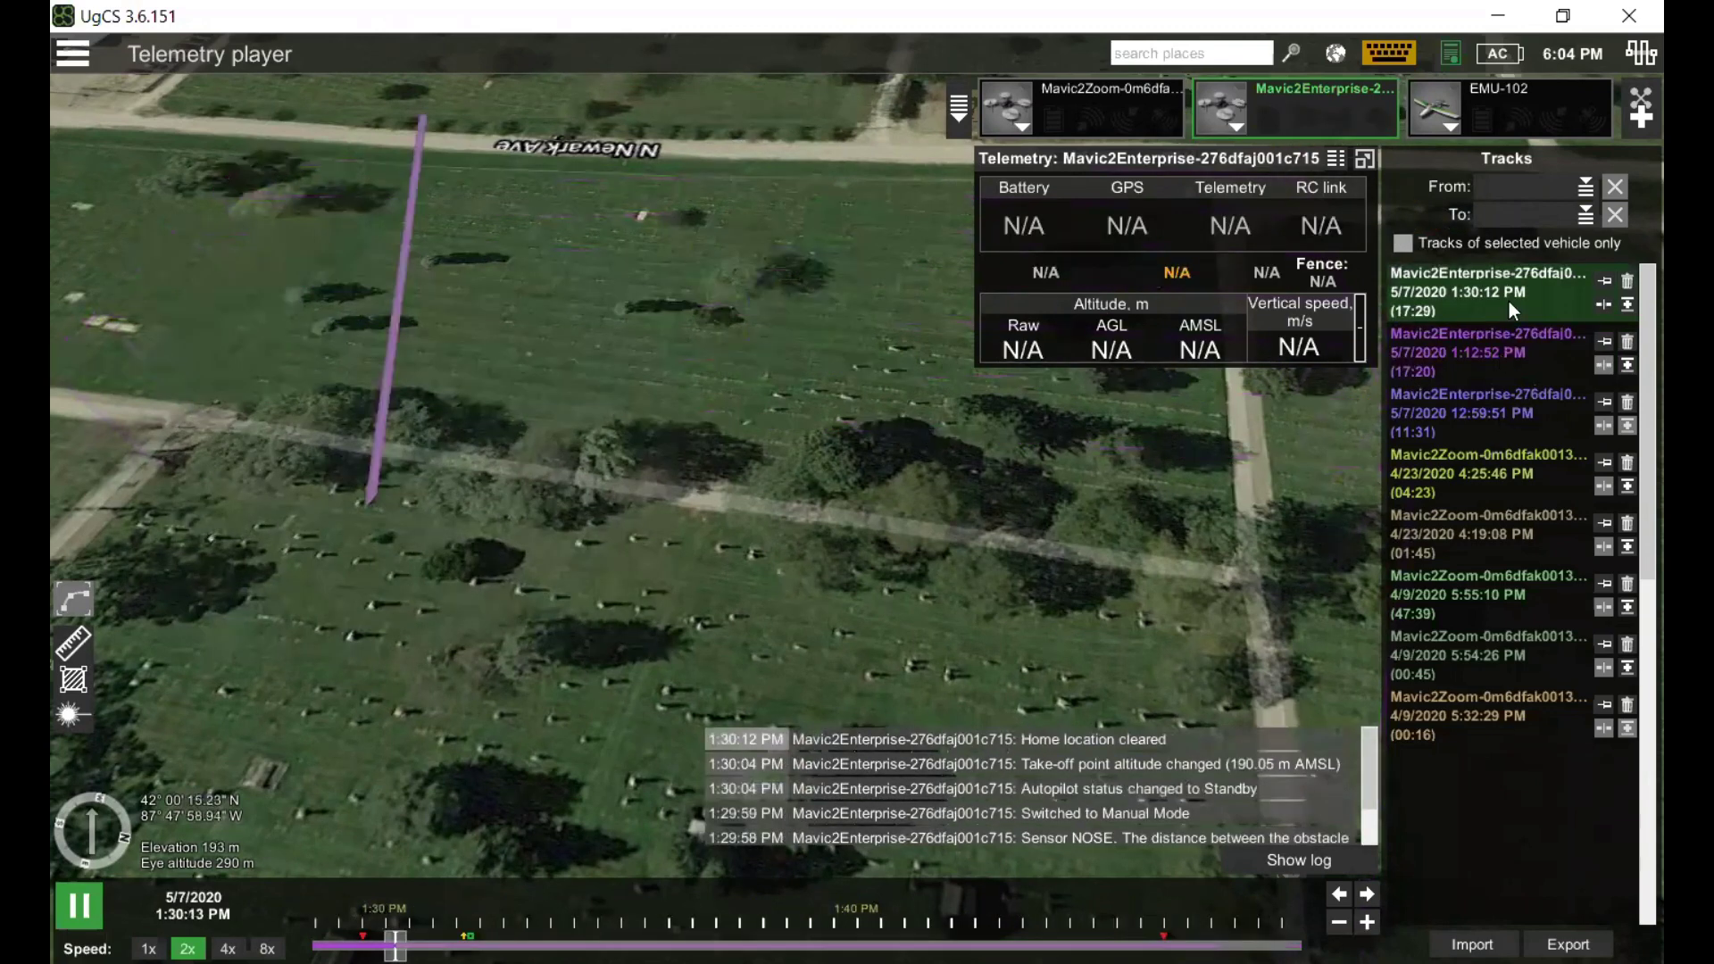
pyautogui.click(1500, 350)
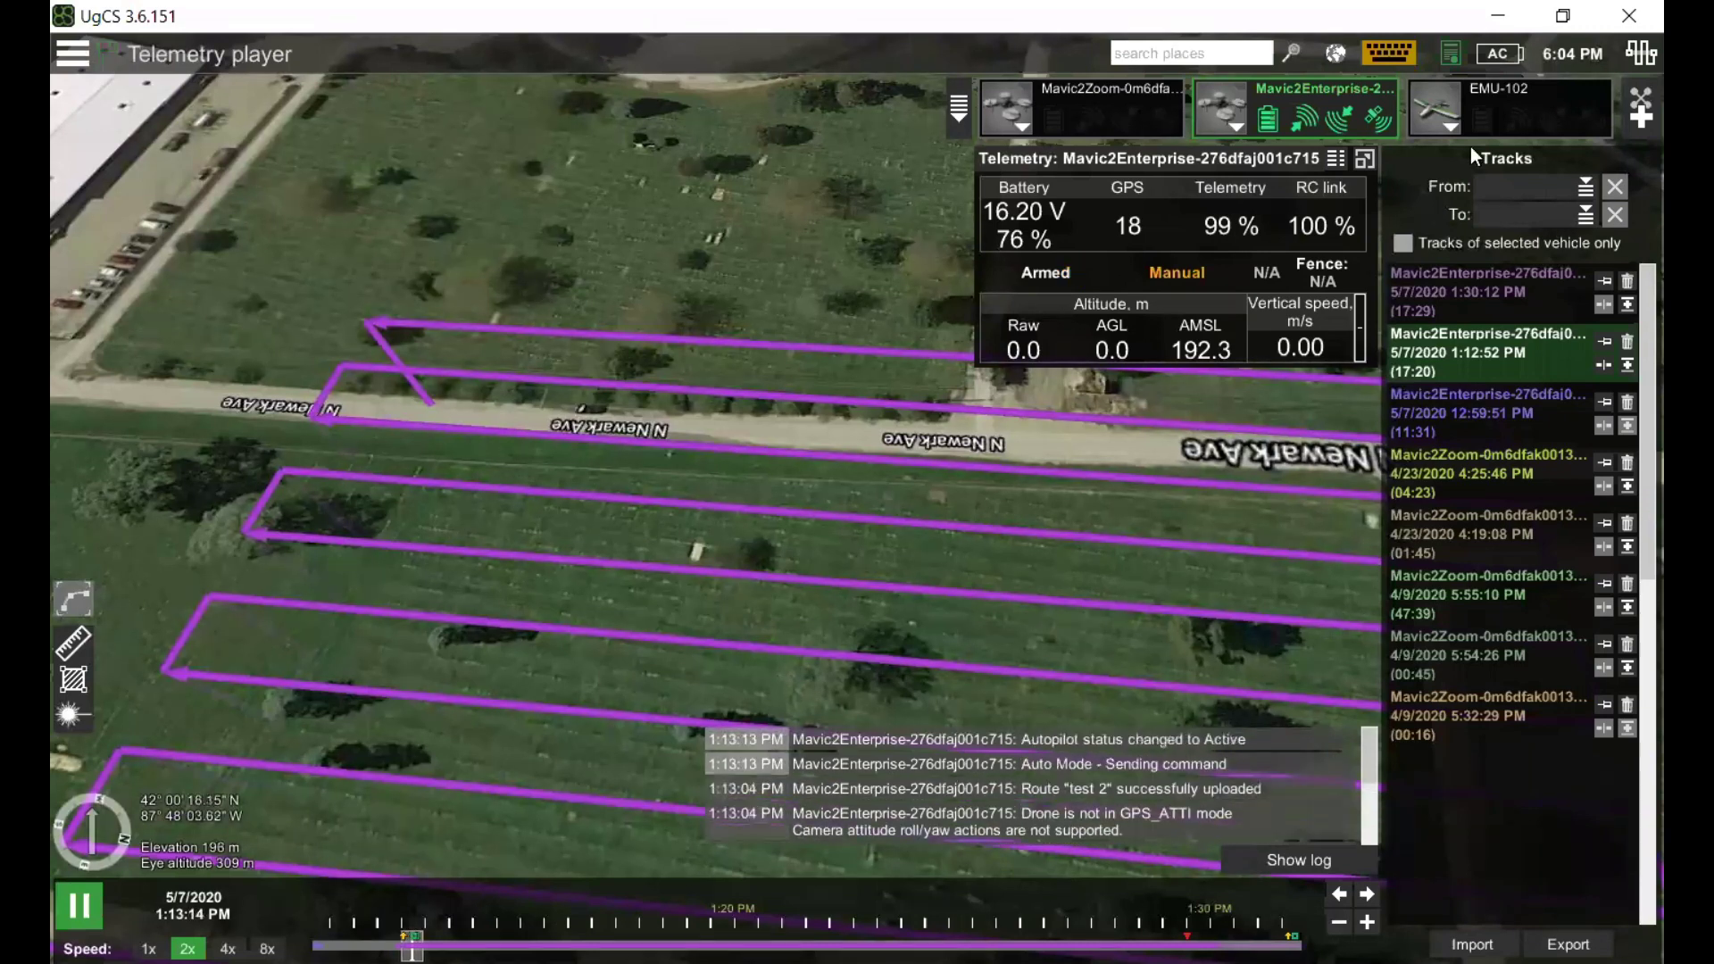
# Step: Check the start date calendar of the track list and the Mavic2Enterprise vehicle's options without changing anything
pyautogui.click(1518, 185)
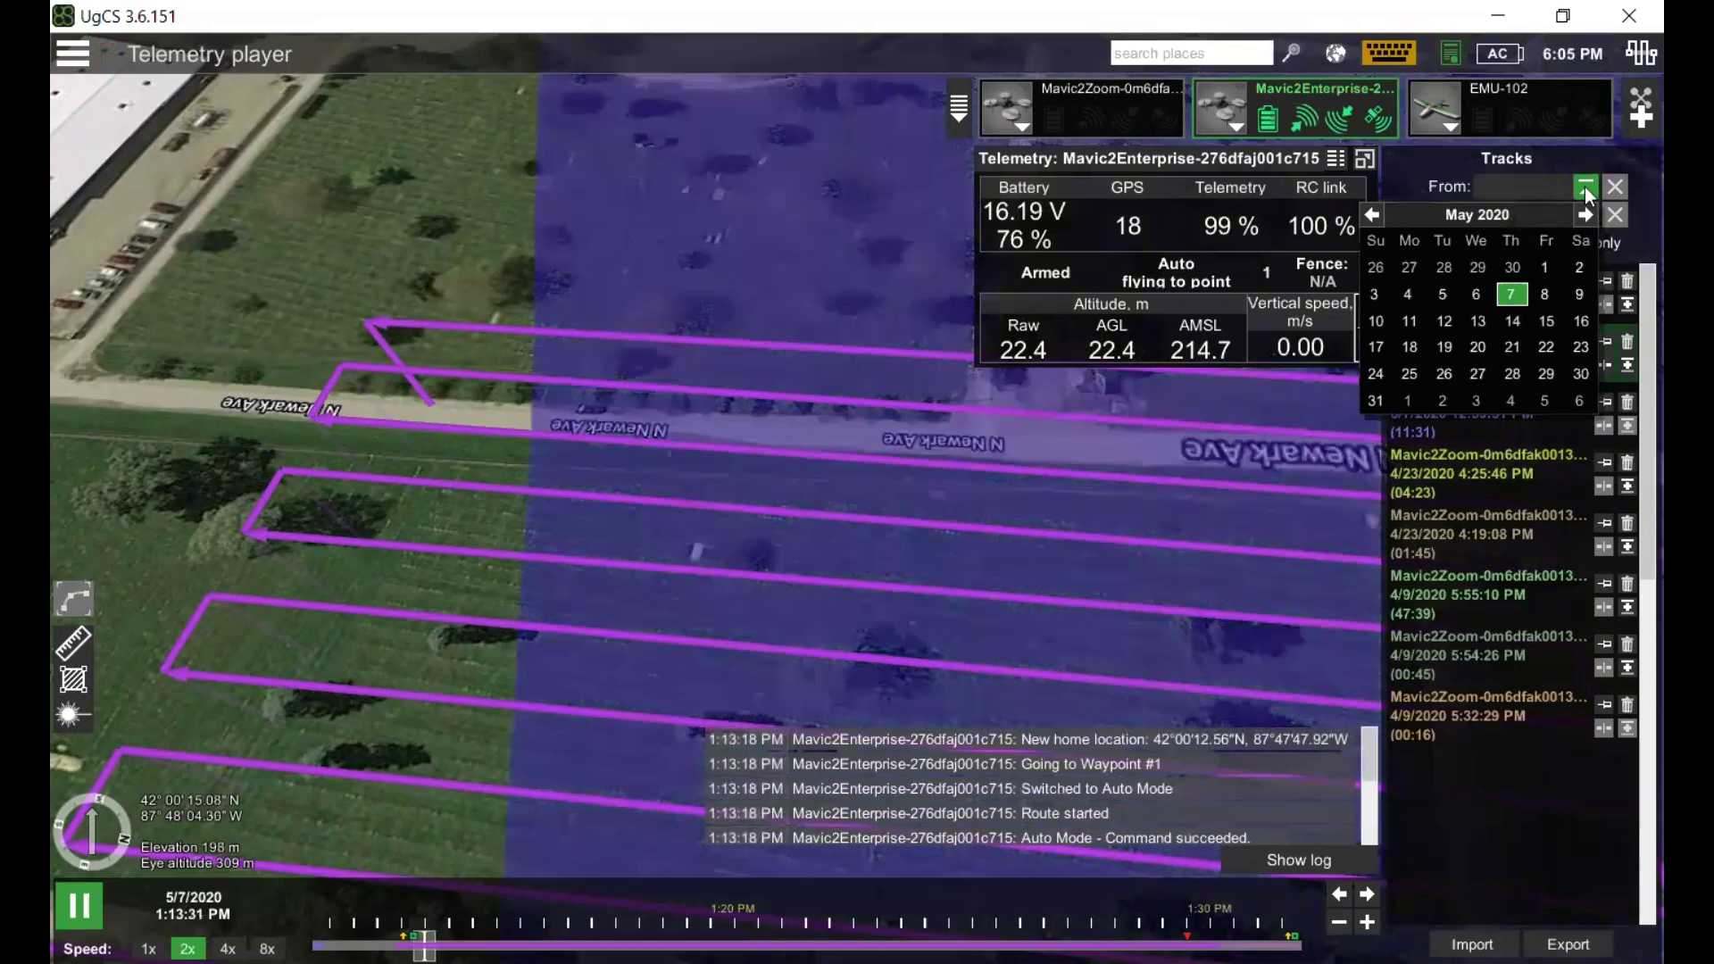
pyautogui.click(1331, 443)
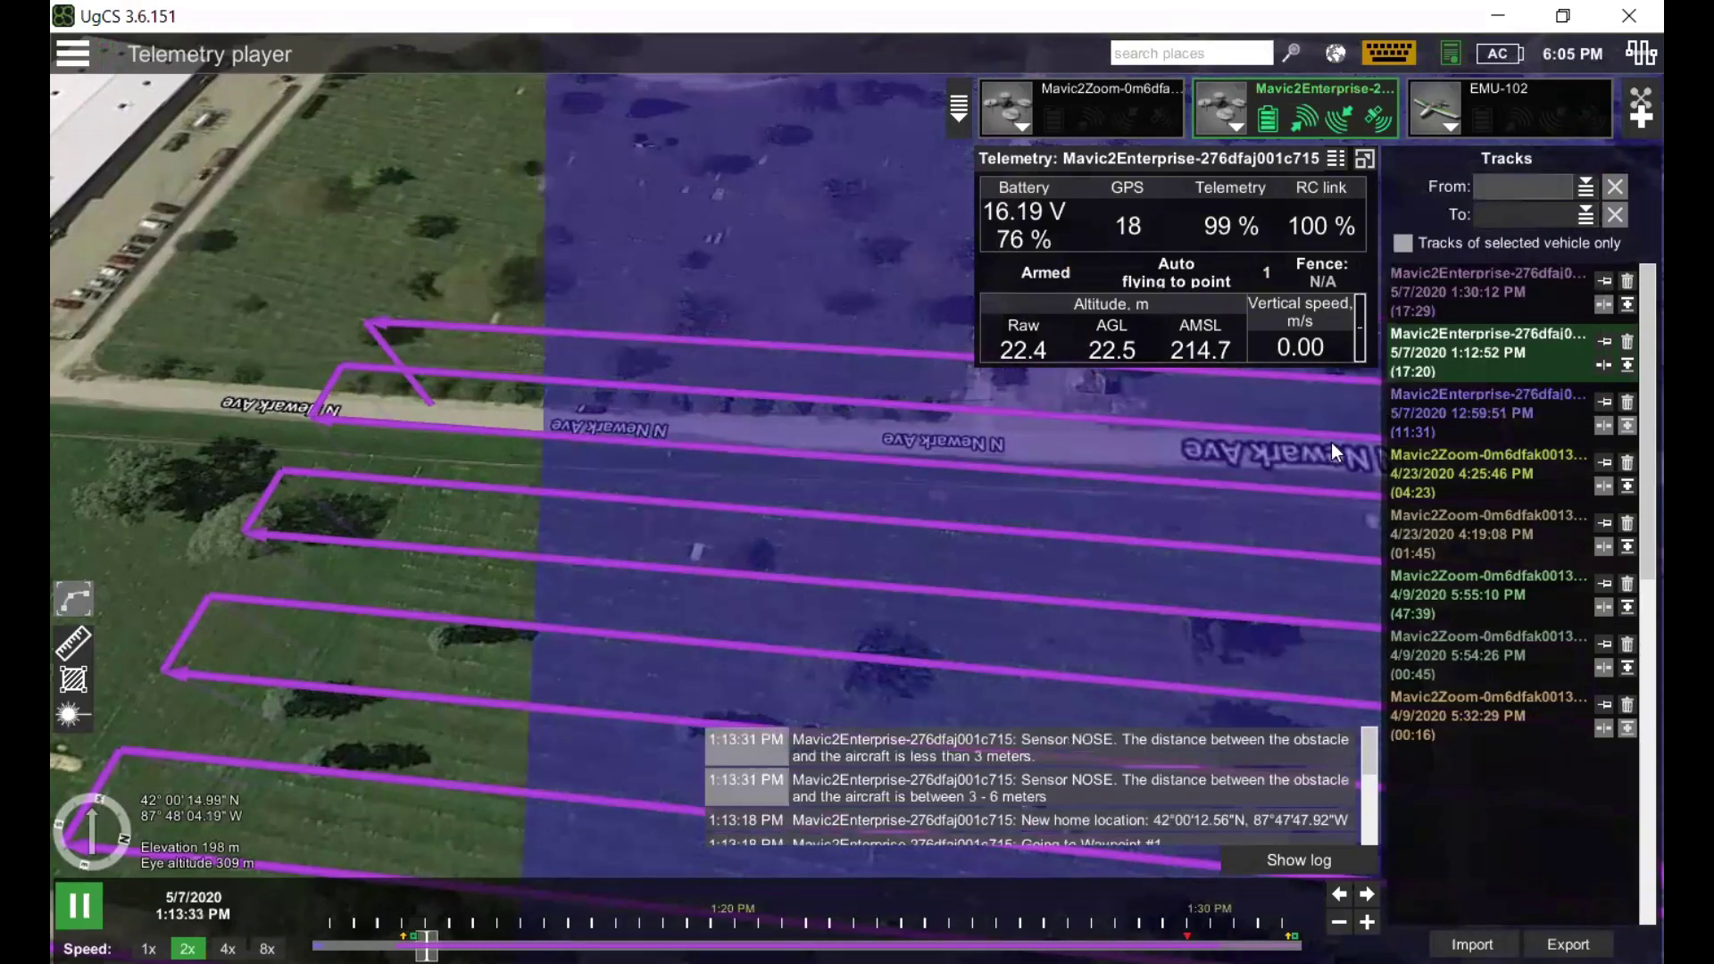
pyautogui.click(1233, 99)
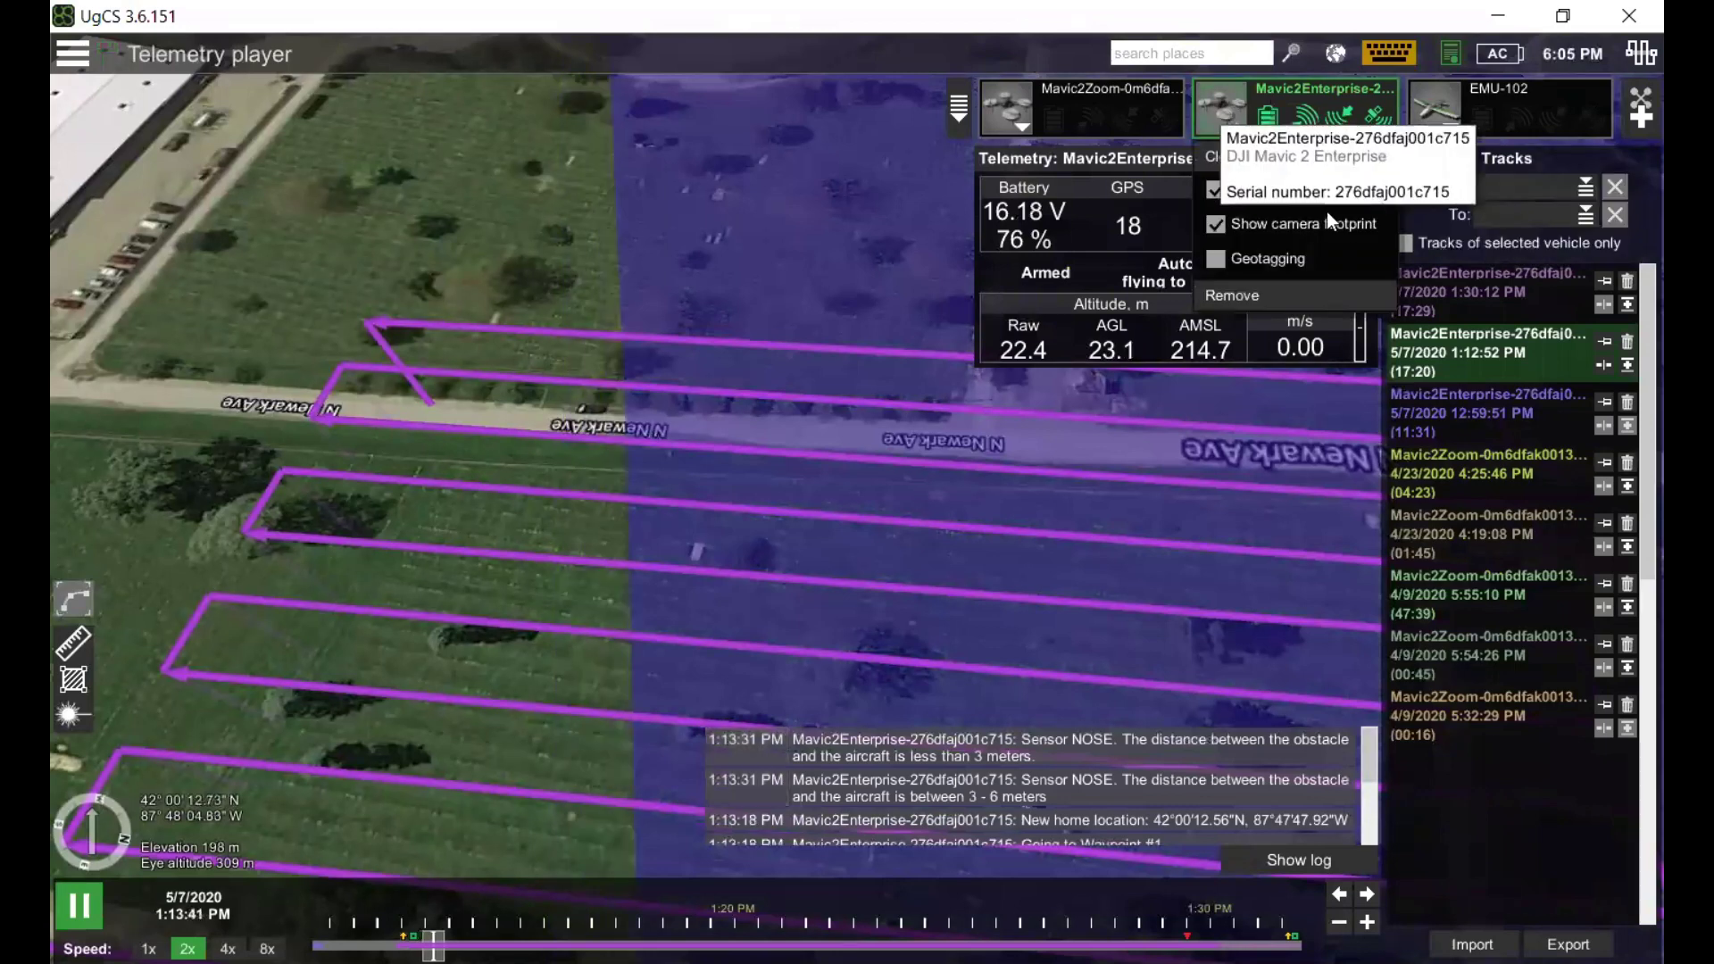
pyautogui.click(1426, 266)
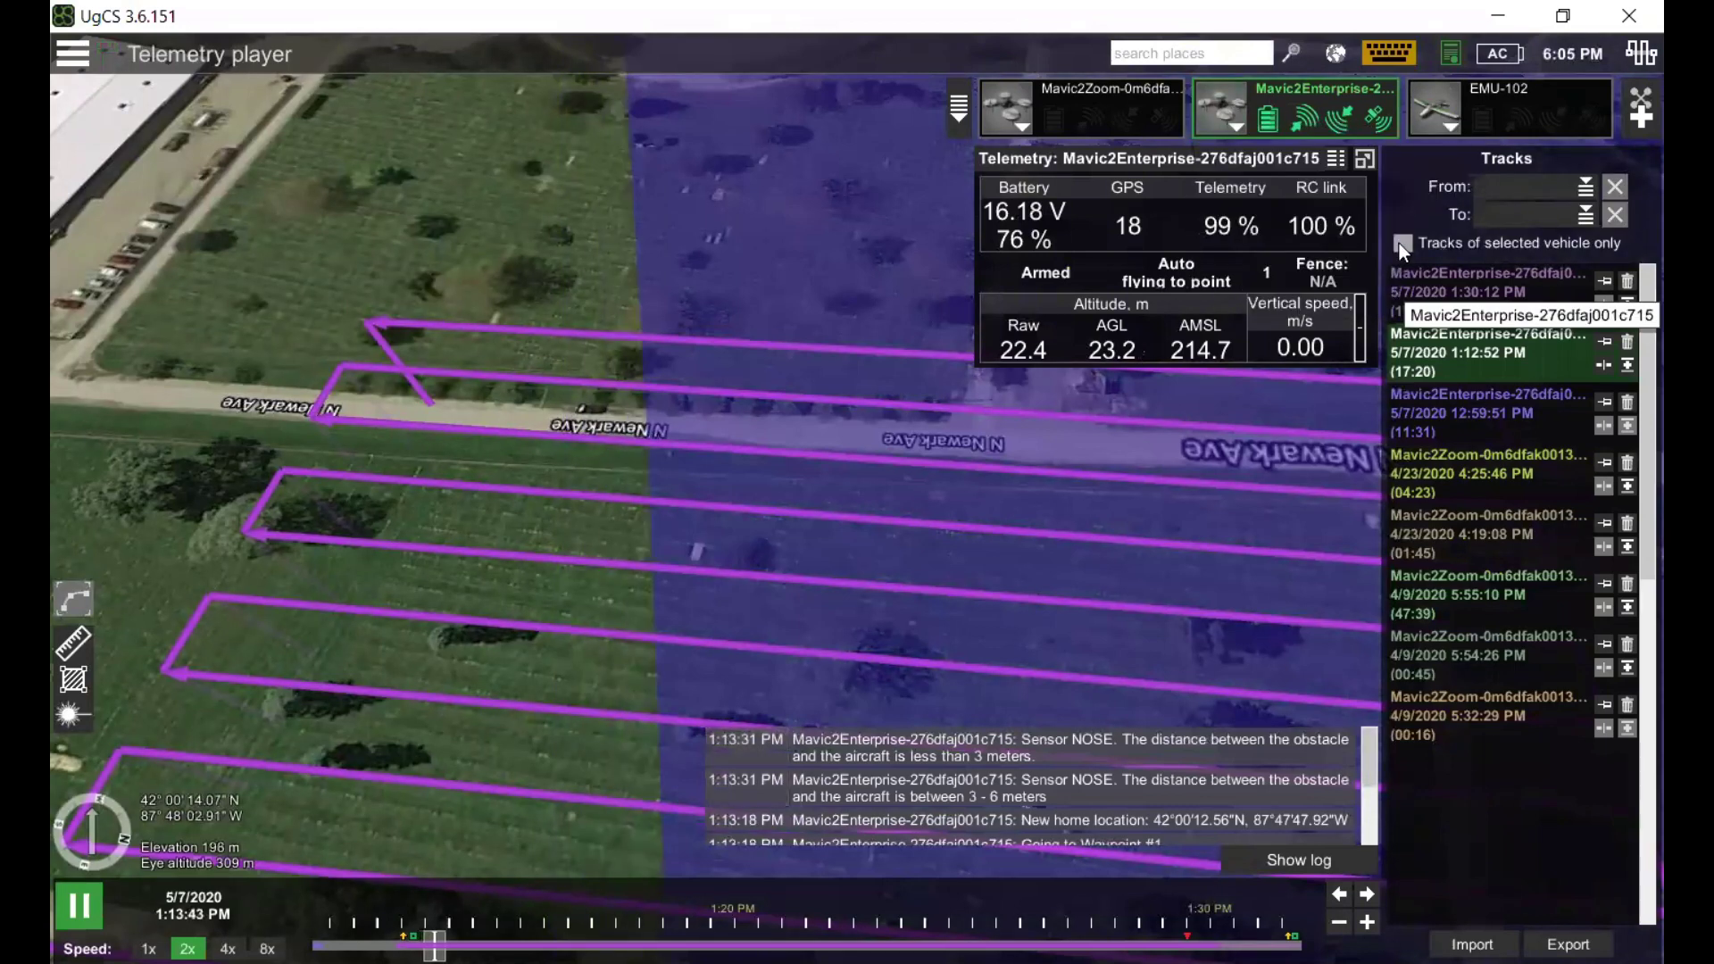
# Step: Filter the track list by selected vehicle, compare the Mavic2Zoom and Mavic2Enterprise tracks, and turn the filter off again
pyautogui.click(1401, 242)
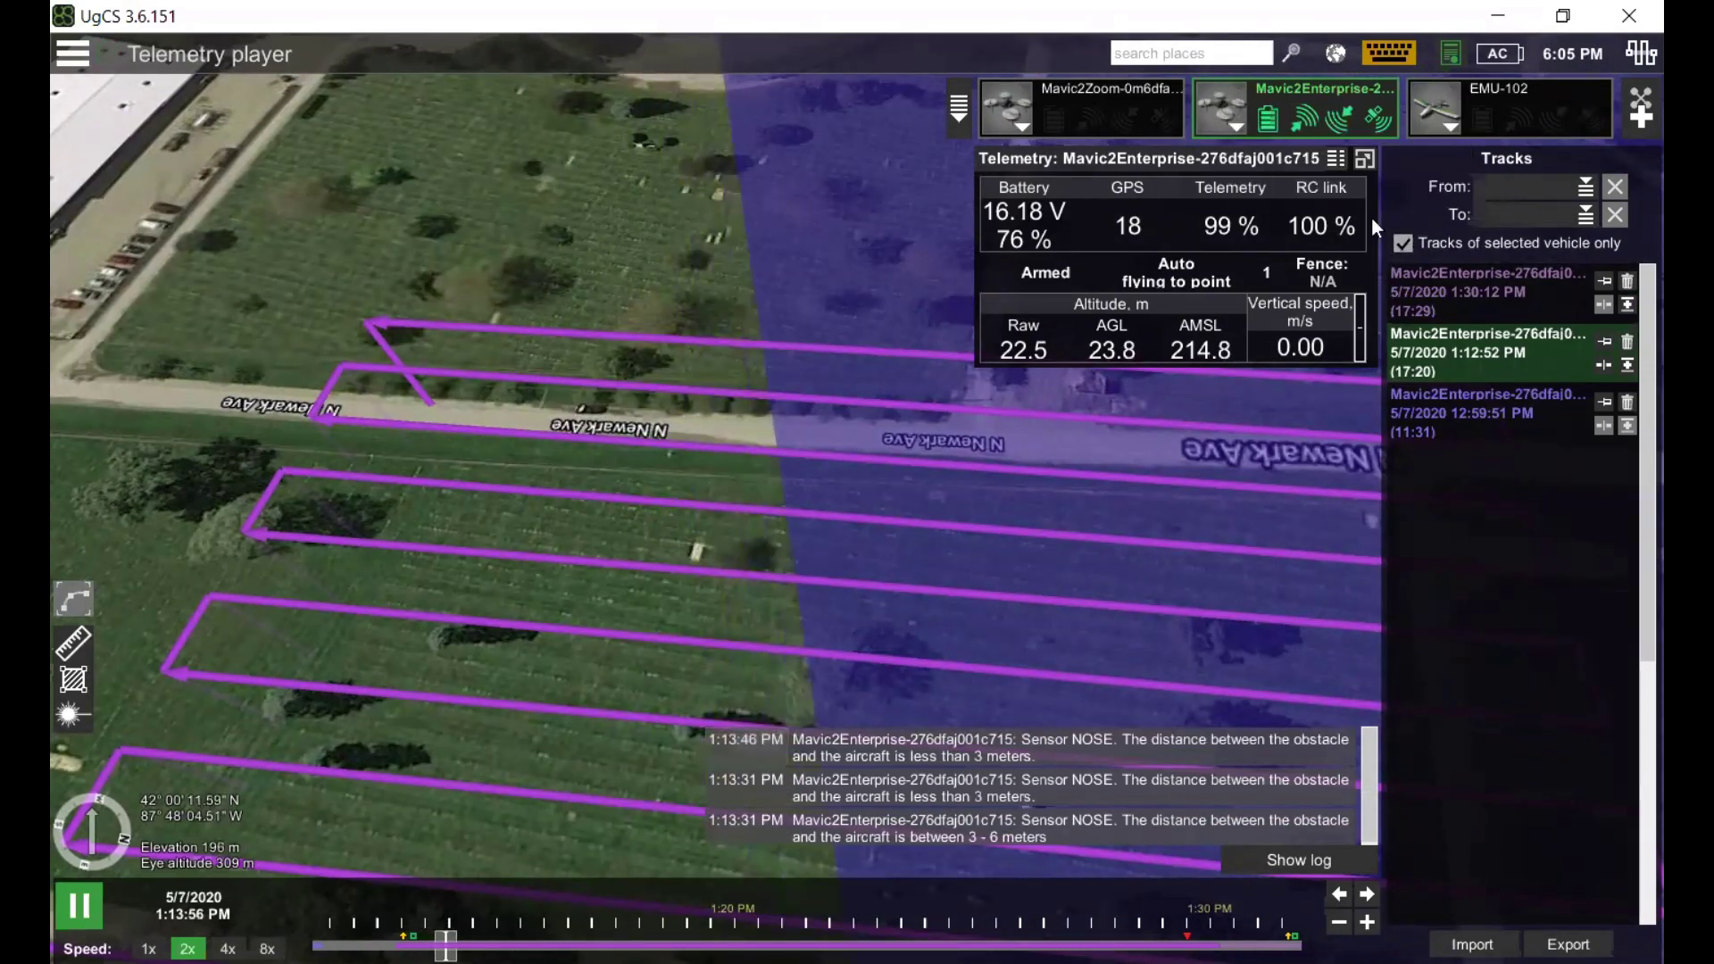
pyautogui.click(1057, 105)
pyautogui.click(1284, 99)
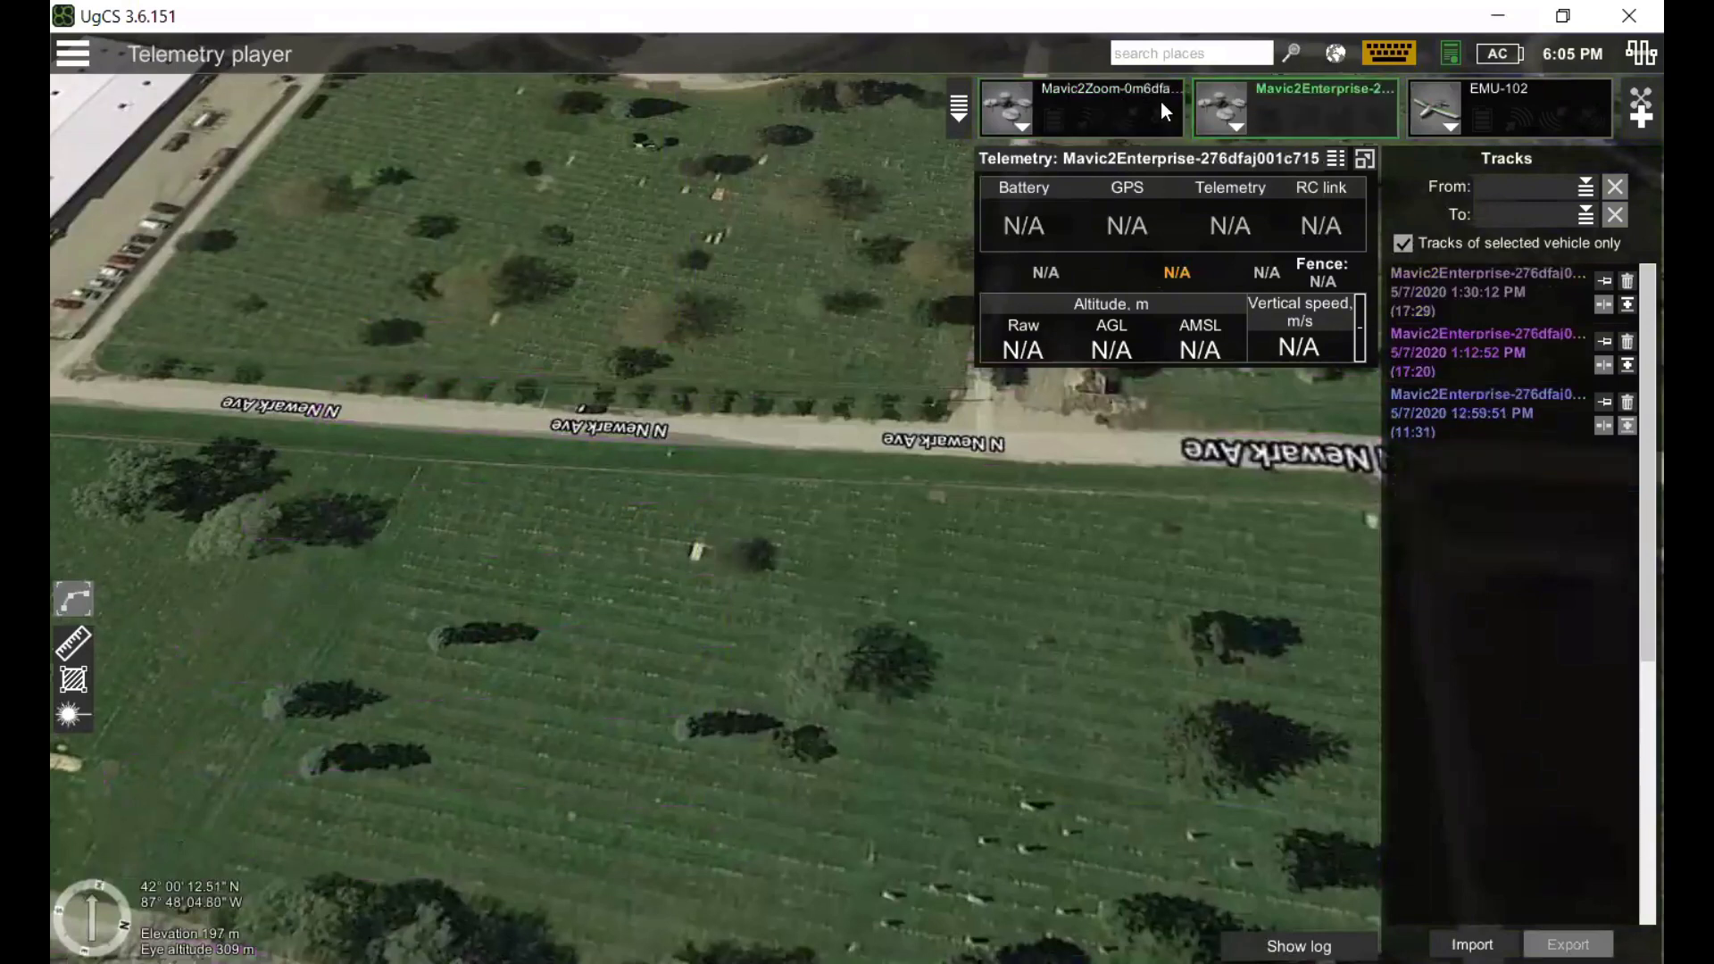
pyautogui.click(1133, 99)
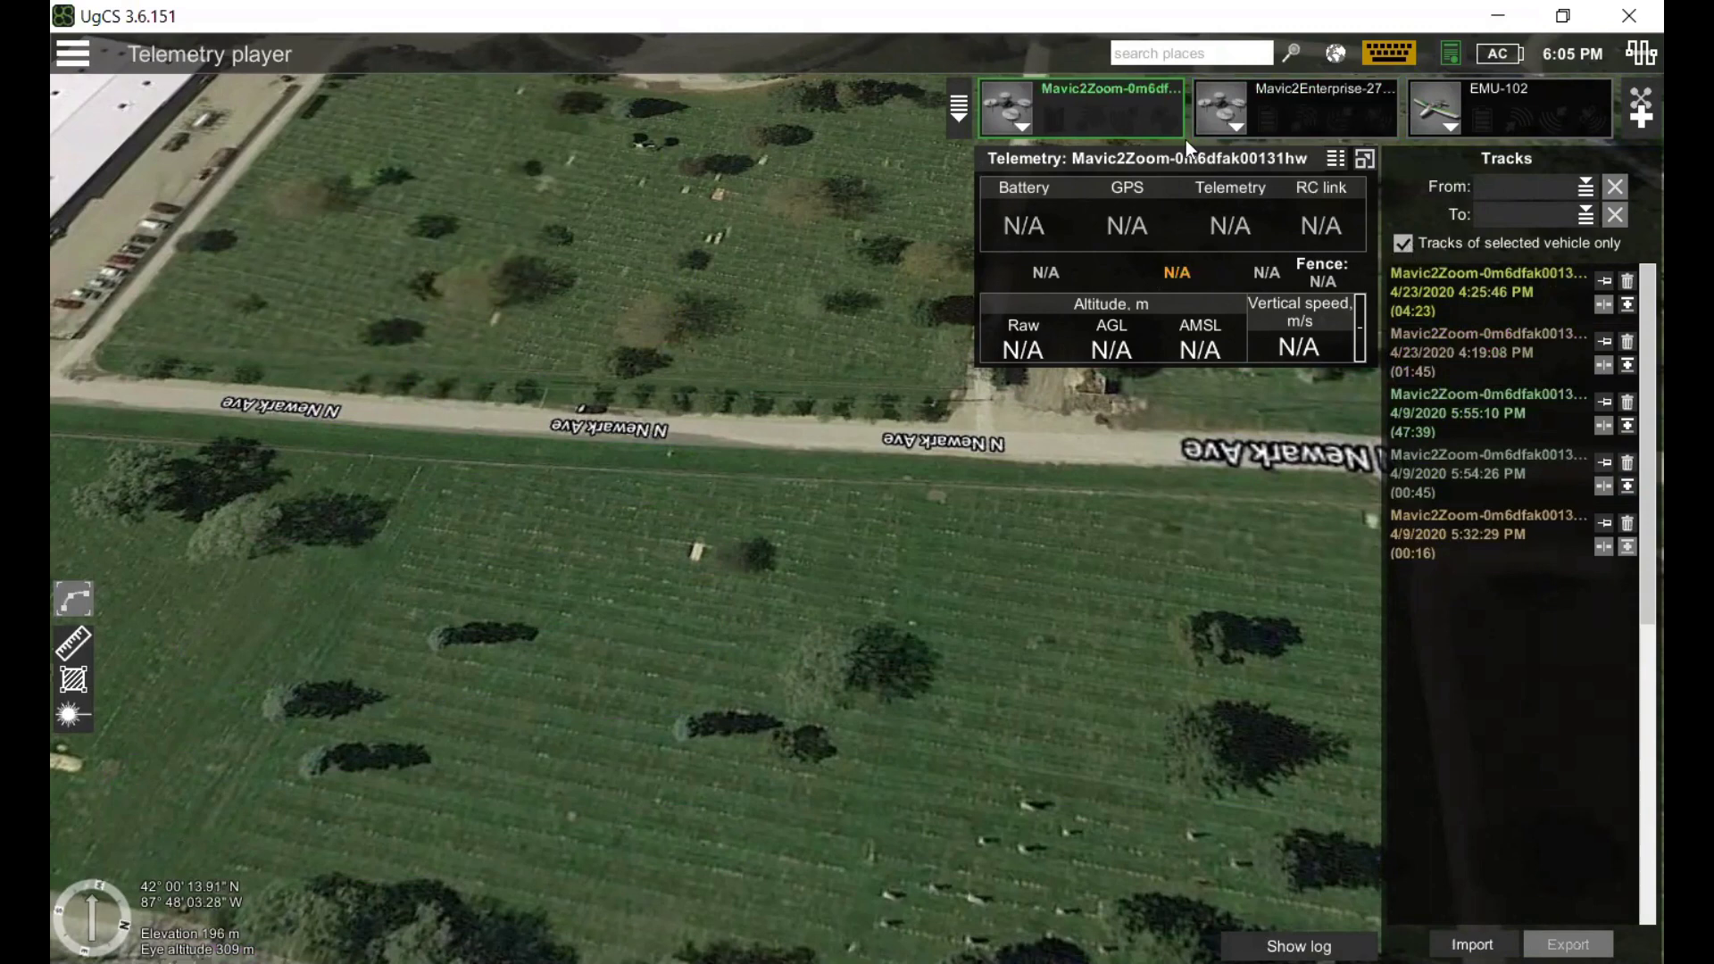
pyautogui.click(1342, 120)
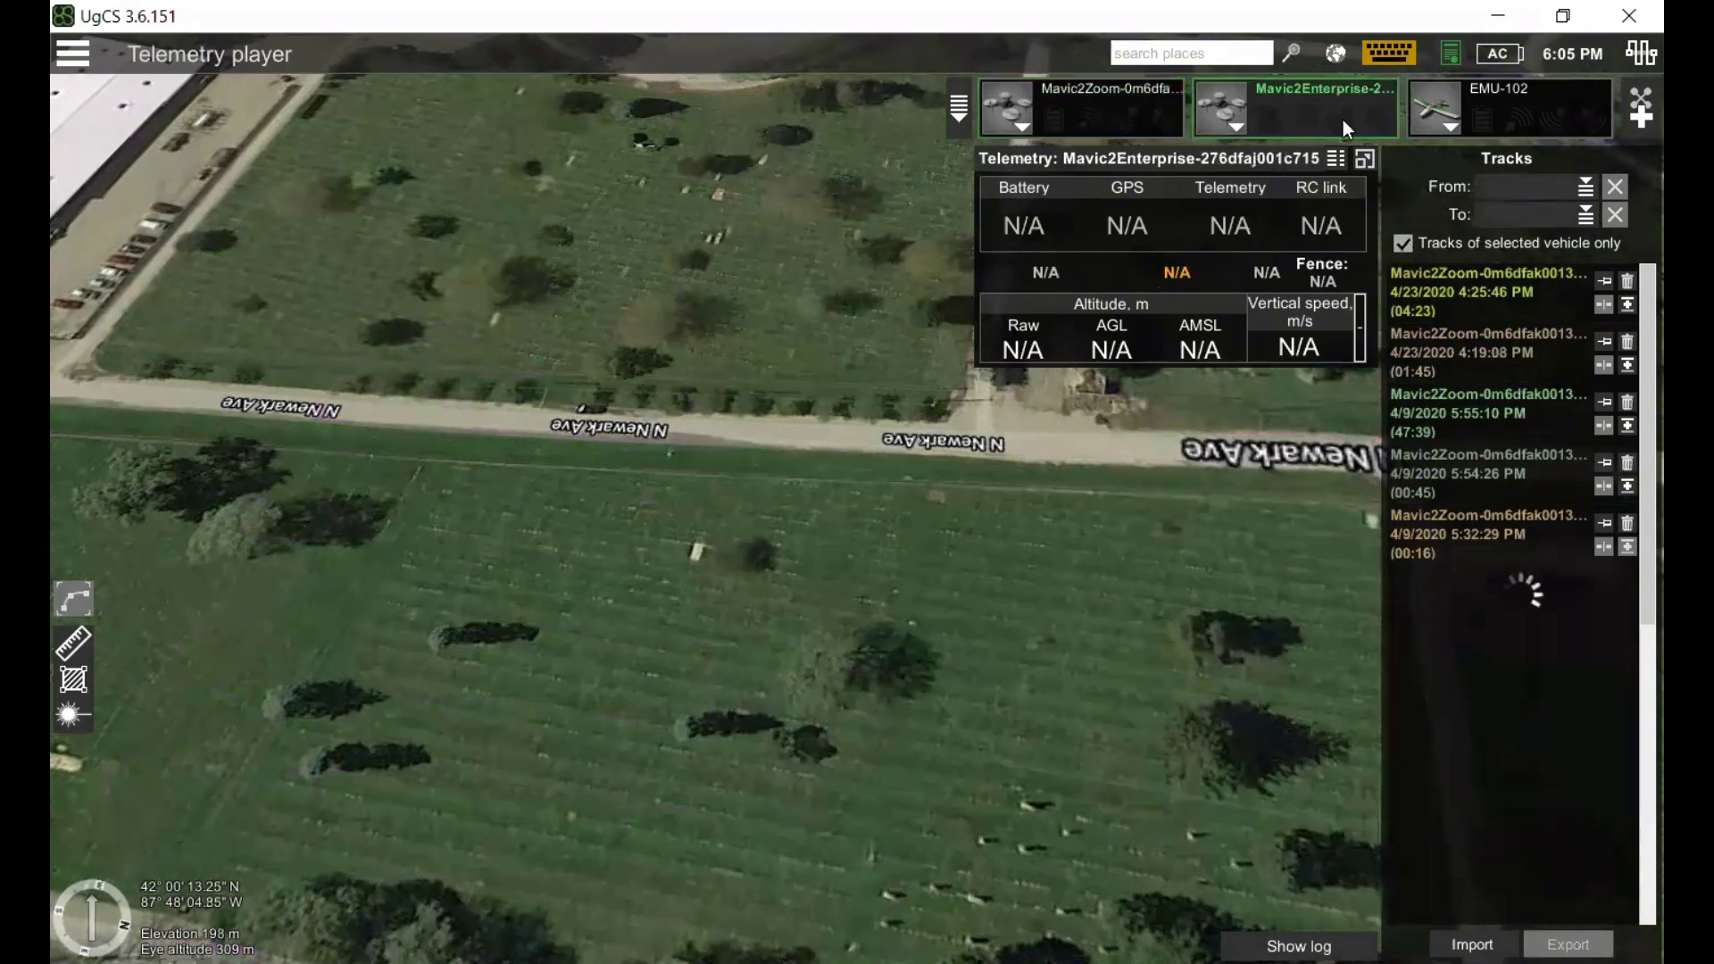
pyautogui.click(1410, 242)
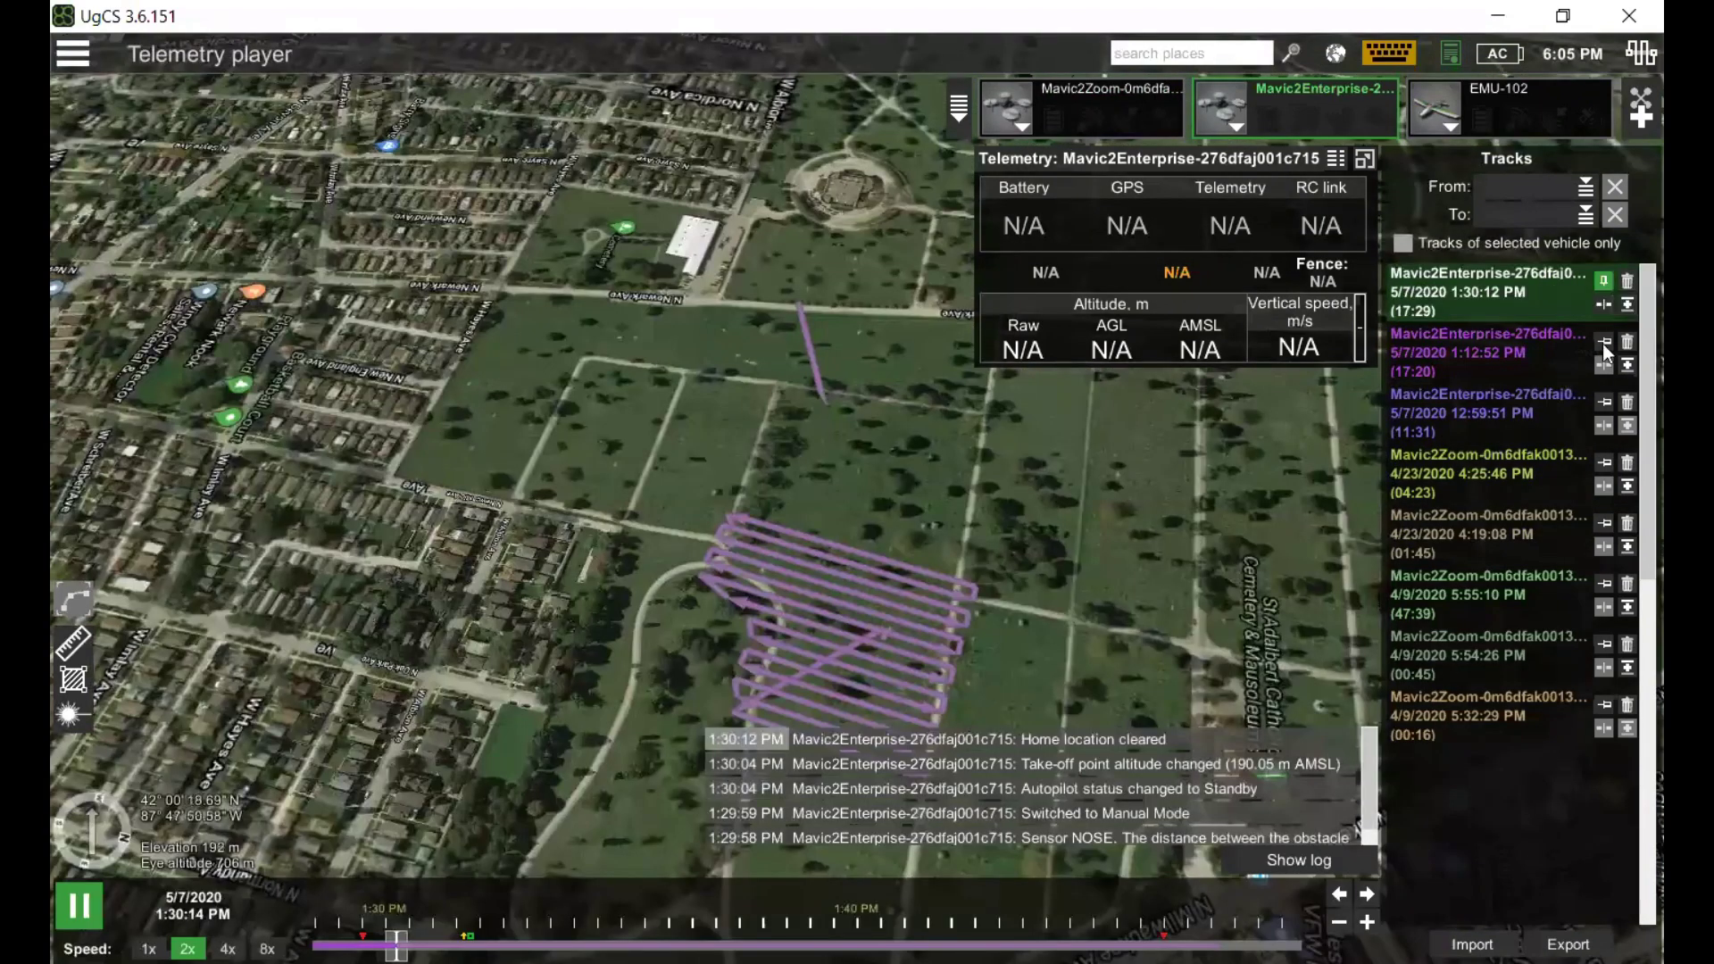
# Step: Pin the 5/7/2020 1:12:52 PM and 12:59:51 PM Mavic2Enterprise tracks to the map, and move the current track's playback ahead
pyautogui.click(1603, 343)
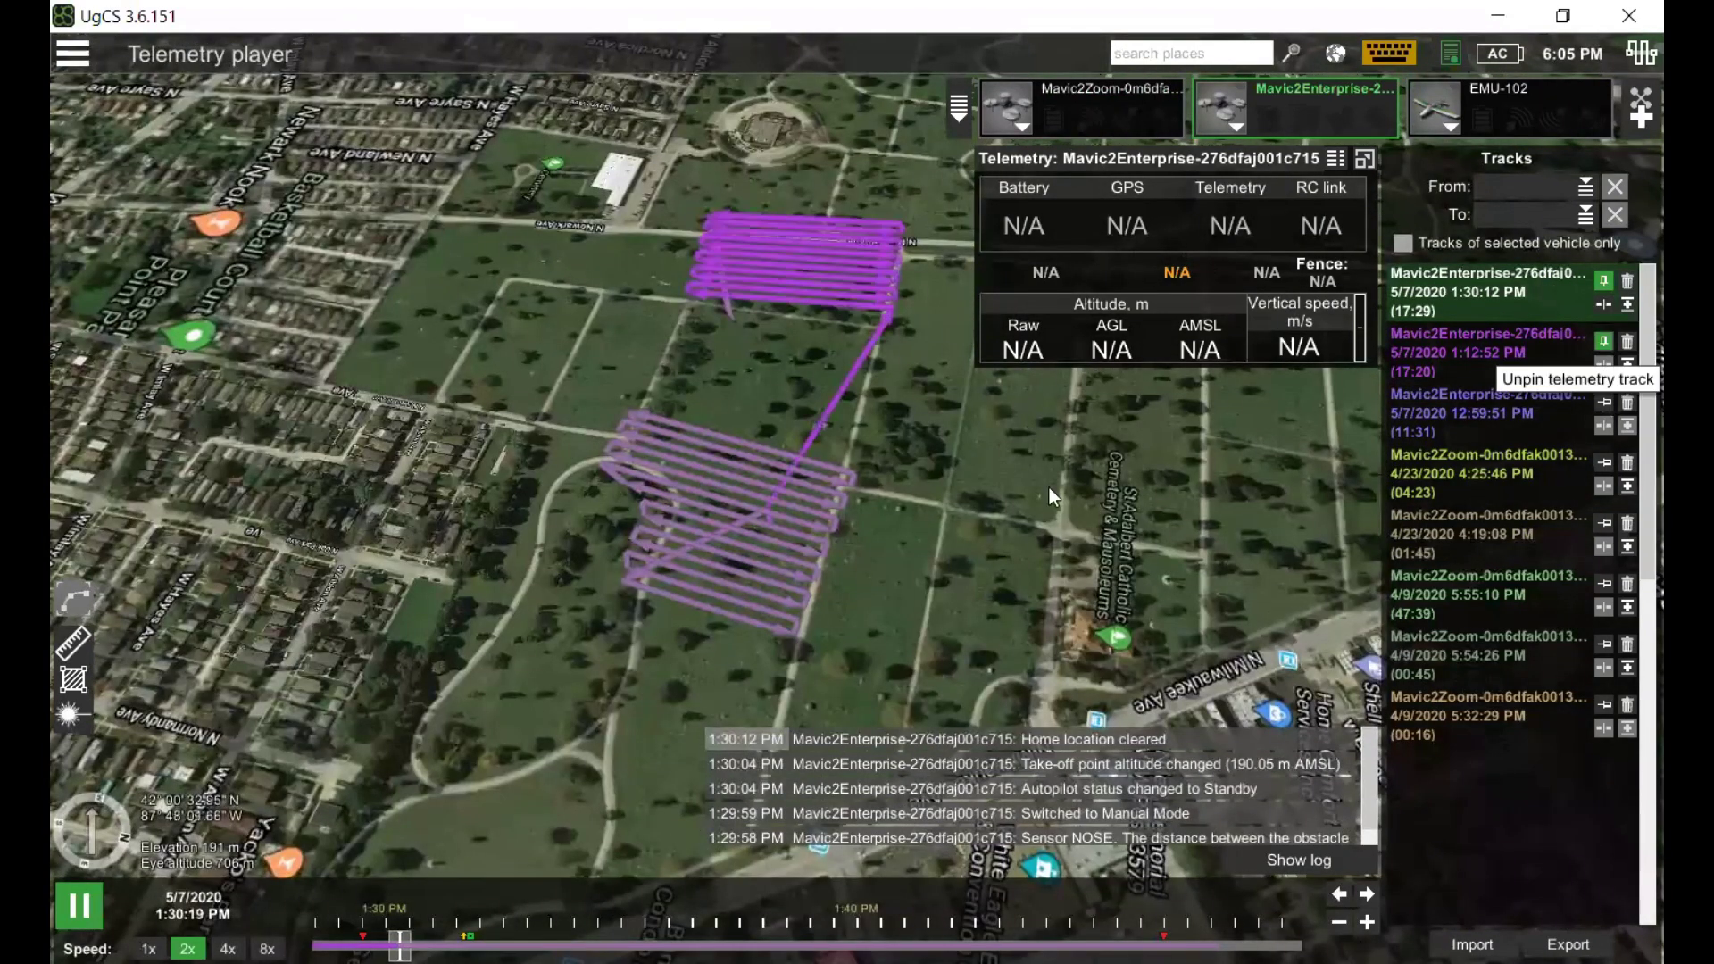
pyautogui.click(1603, 403)
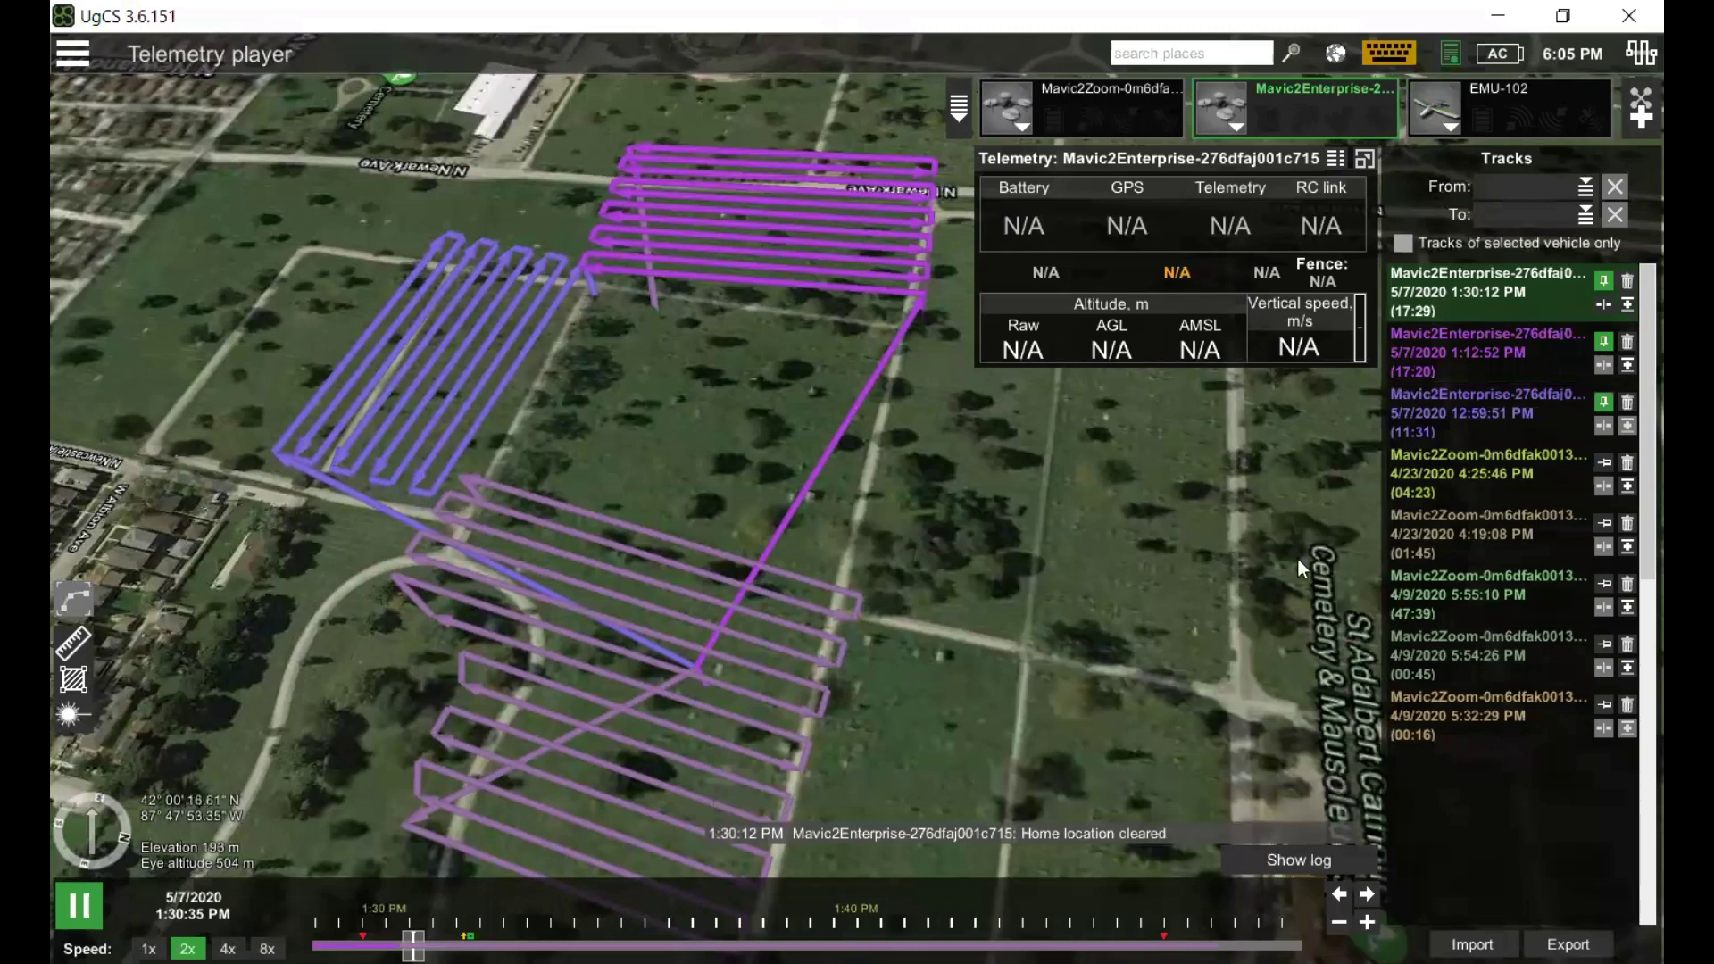
pyautogui.moveTo(414, 946); pyautogui.dragTo(495, 946)
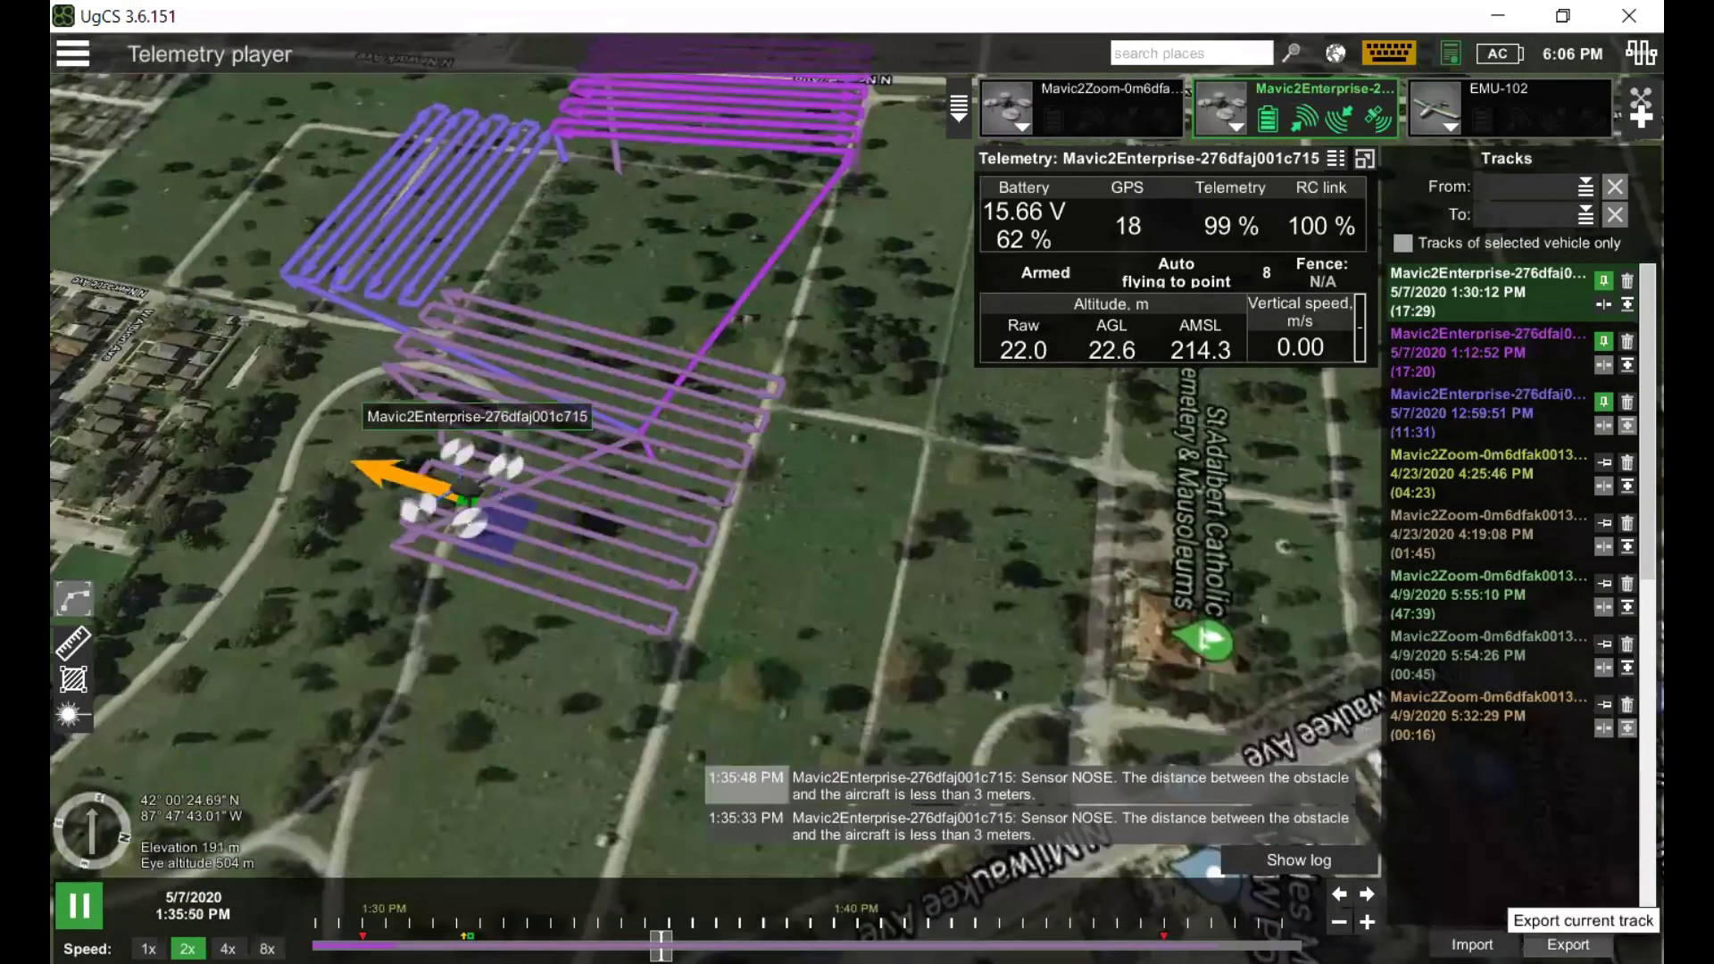
# Step: Review the TLM, CSV and KML export formats available for the current Mavic2Enterprise track
pyautogui.click(1568, 945)
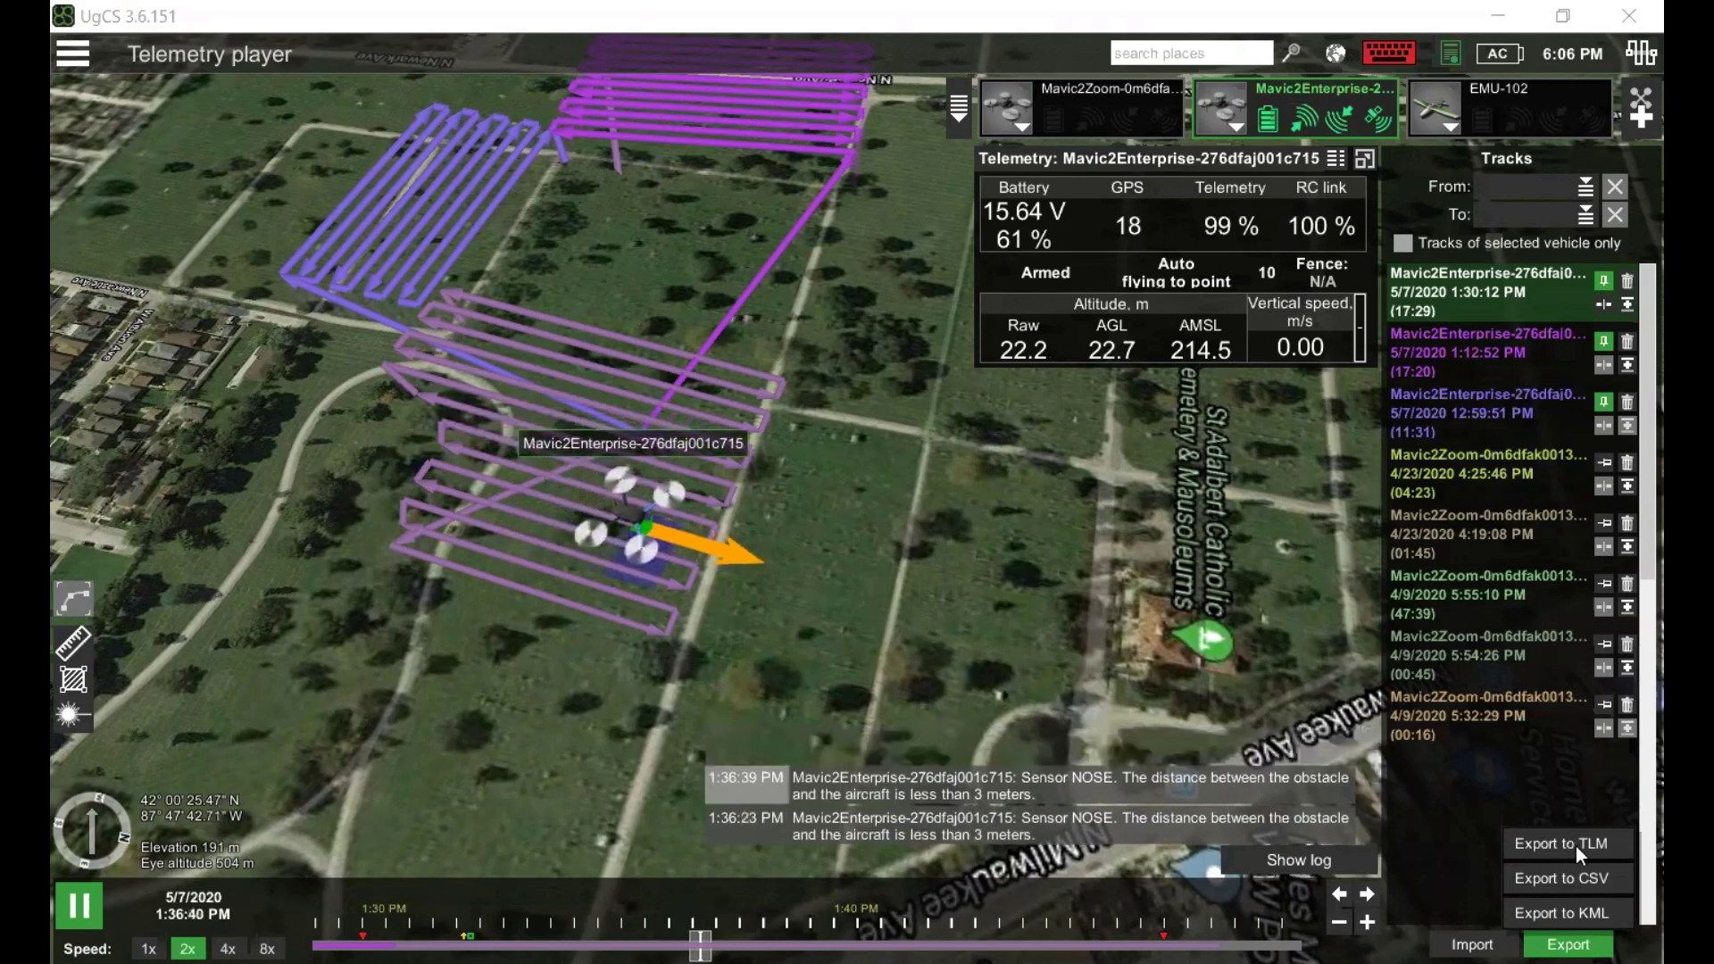
pyautogui.click(1550, 780)
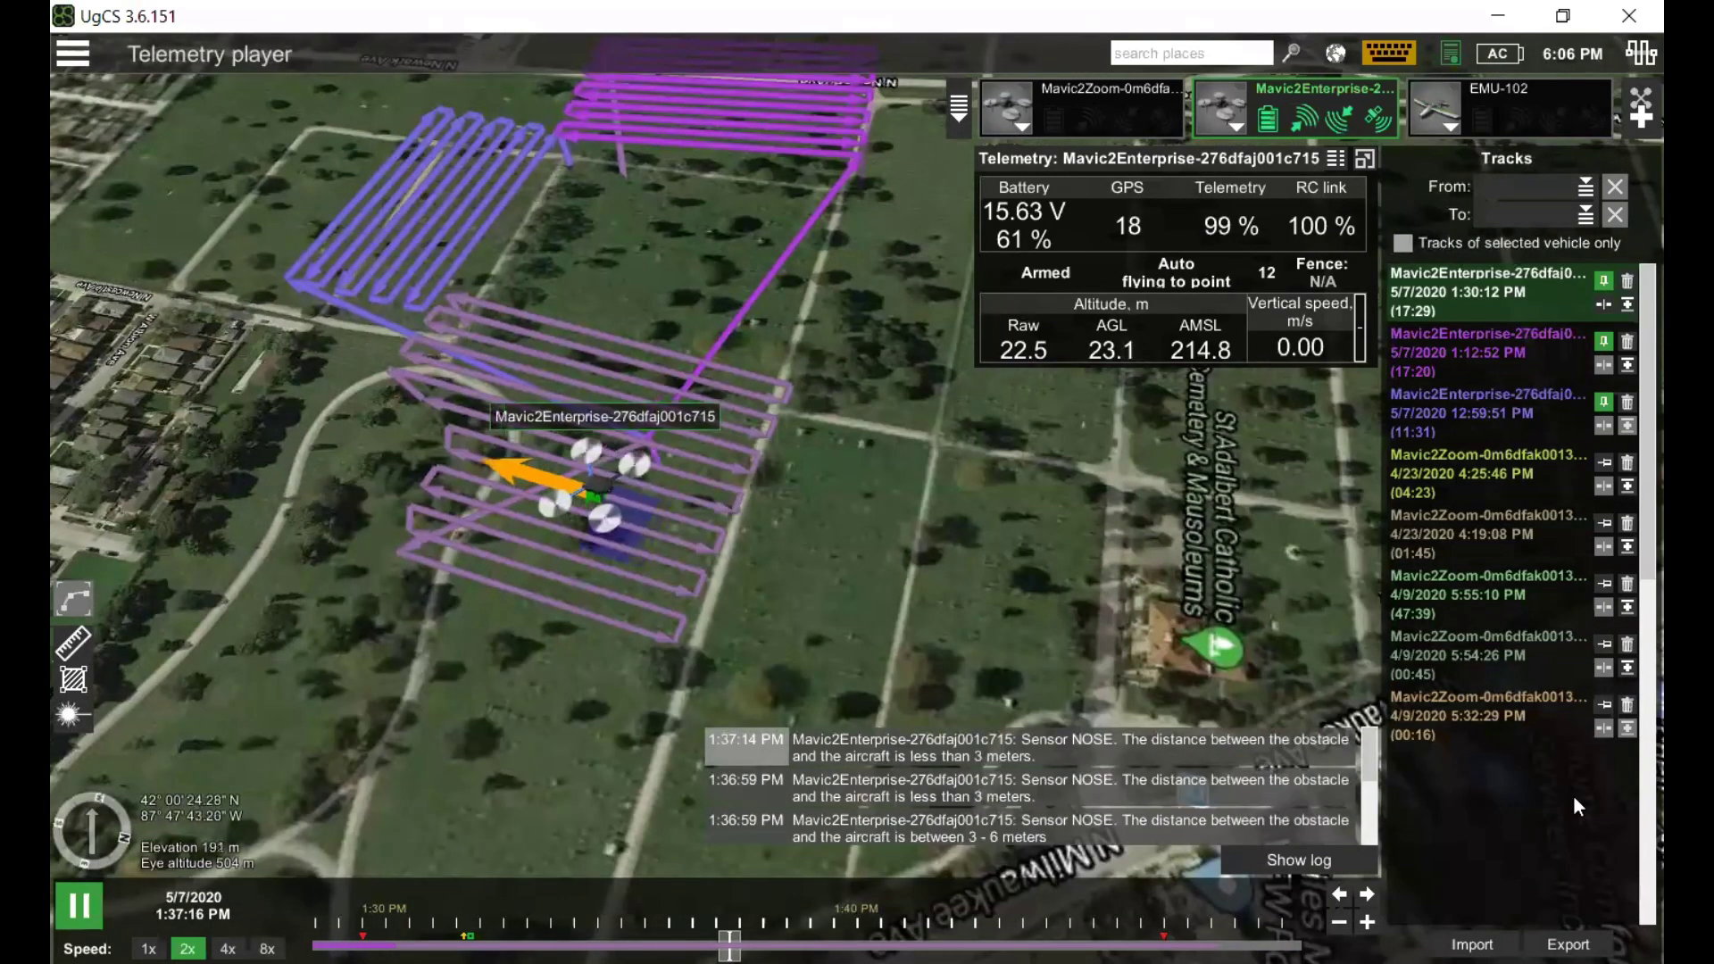
pyautogui.click(1569, 944)
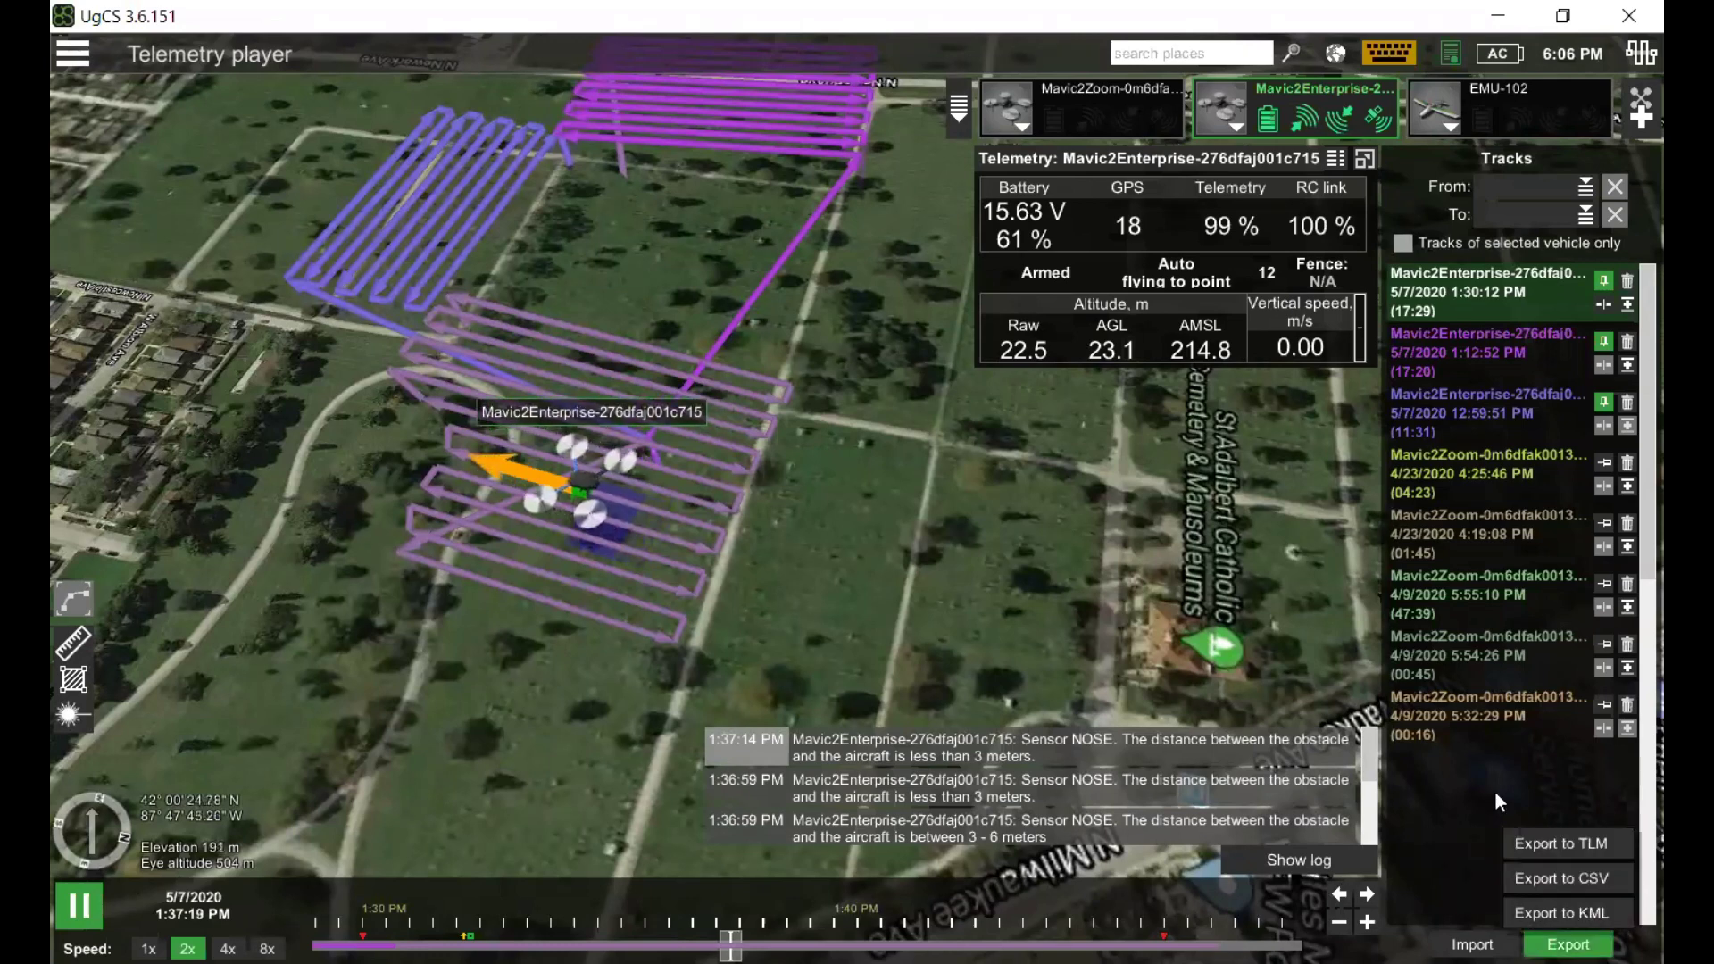
pyautogui.click(1531, 609)
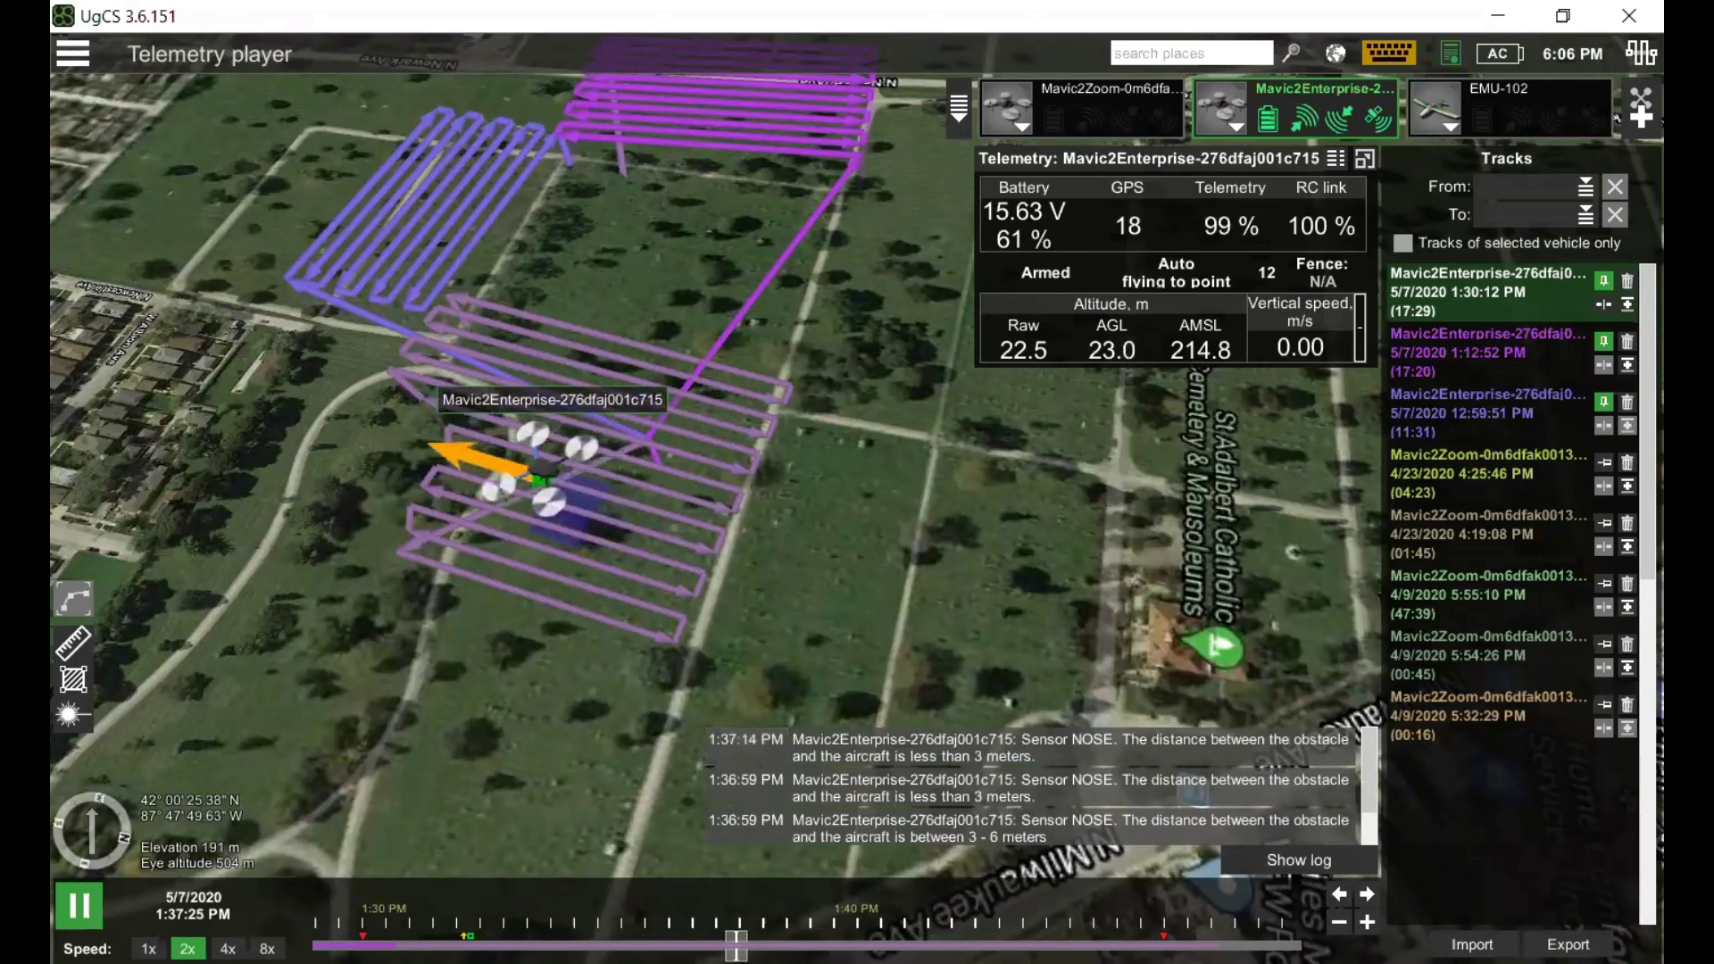
pyautogui.click(1569, 944)
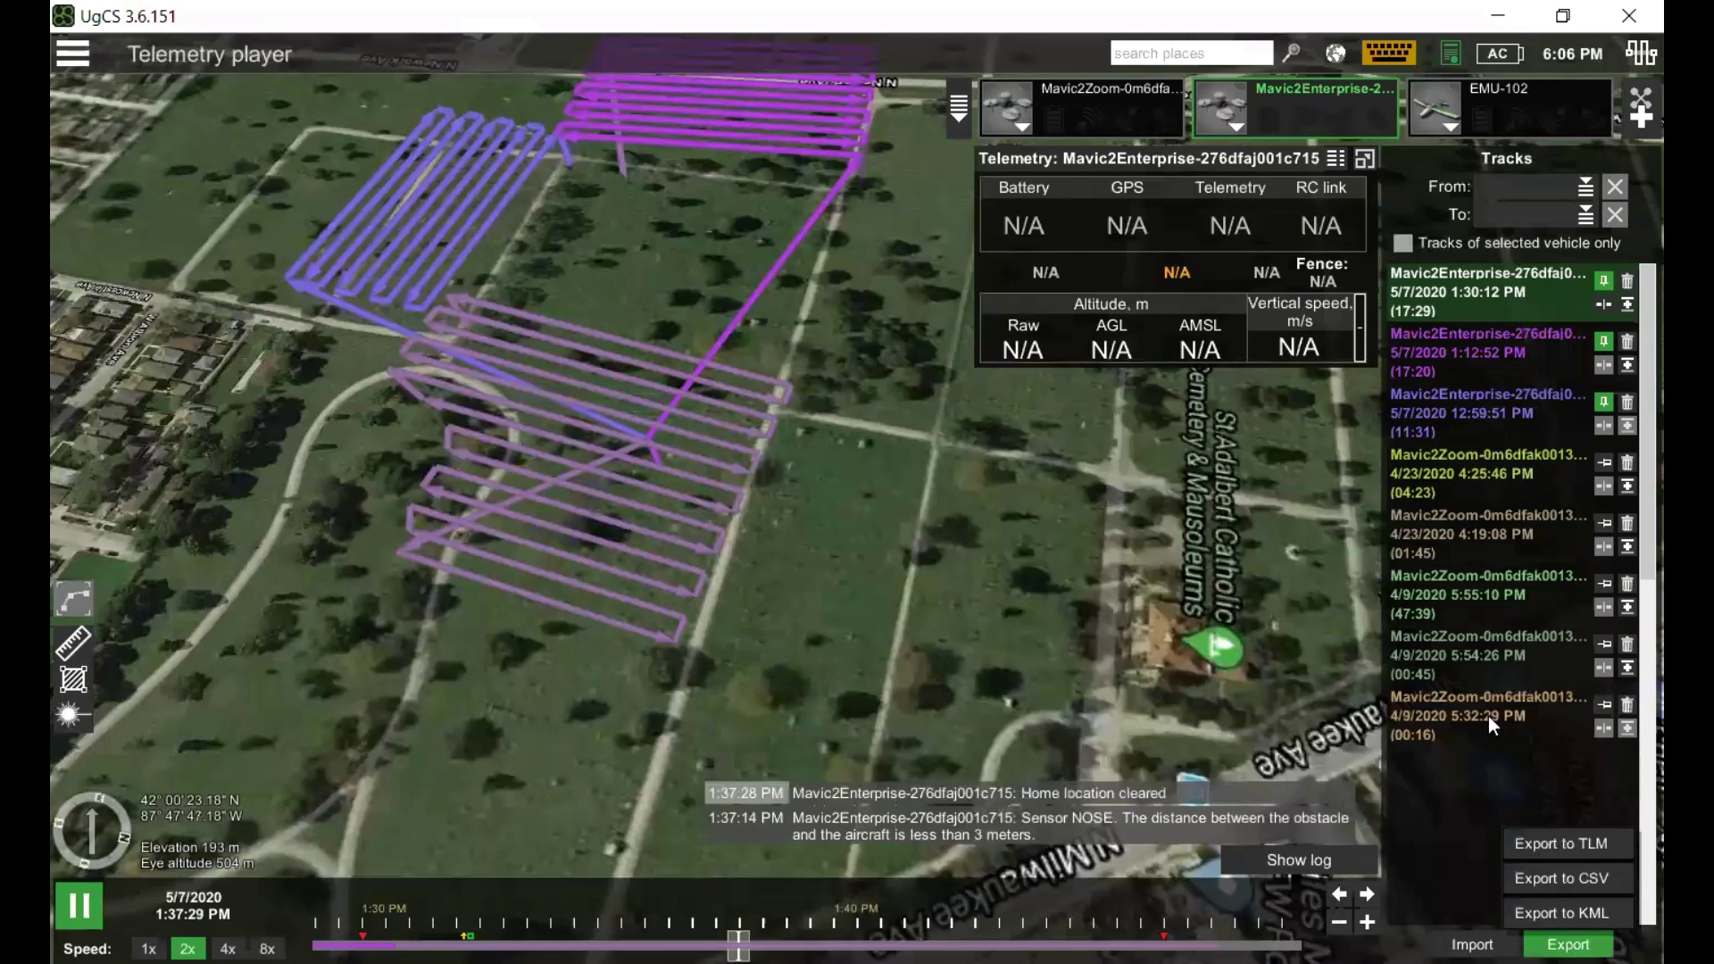
# Step: Start a TLM export of the 5/7/2020 1:30:12 PM Mavic2Enterprise track, cancel it, and recheck the export formats
pyautogui.click(1500, 349)
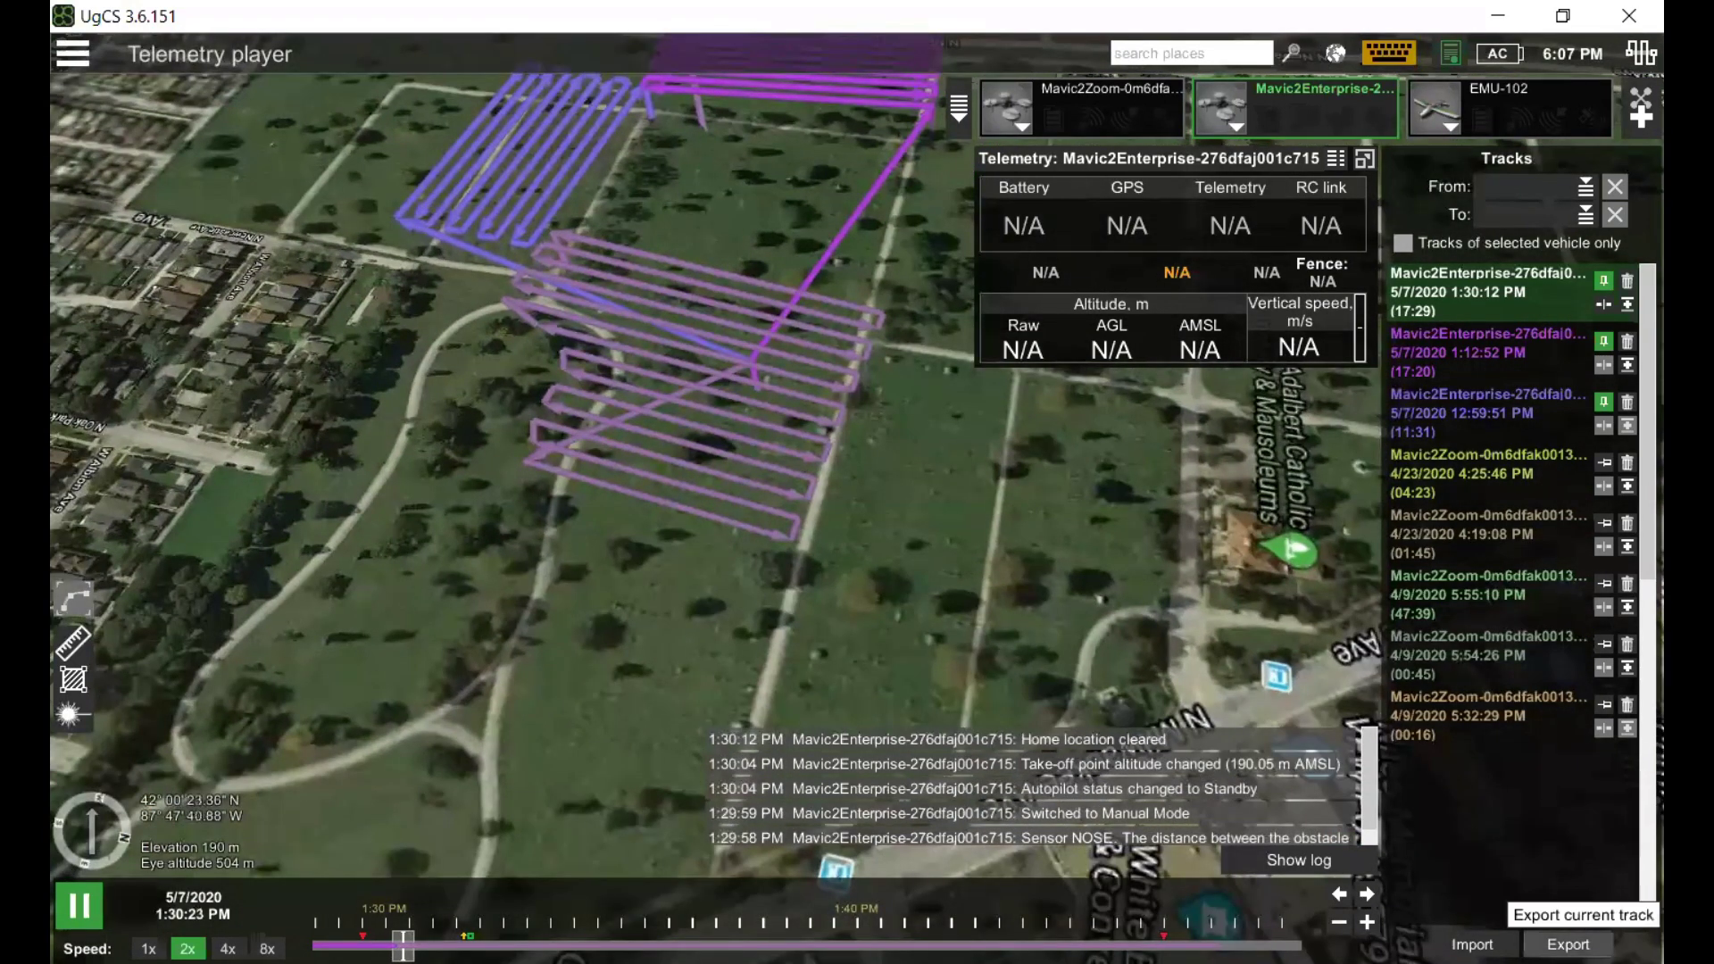
pyautogui.click(1568, 944)
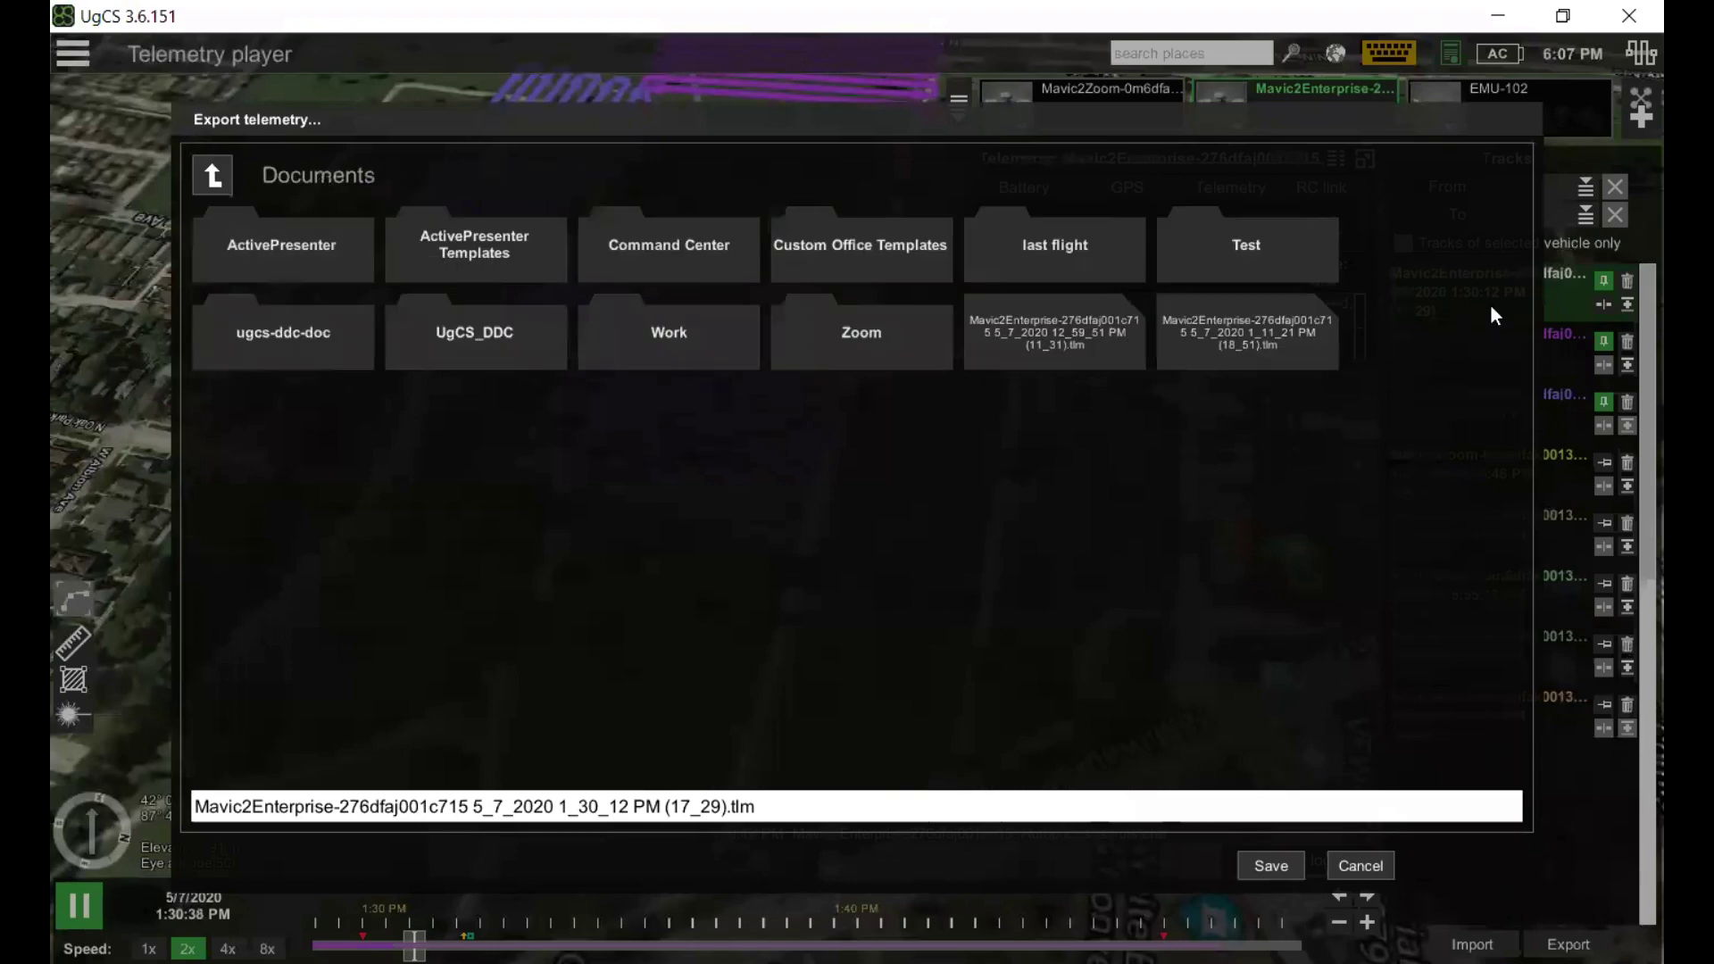
pyautogui.press('Escape')
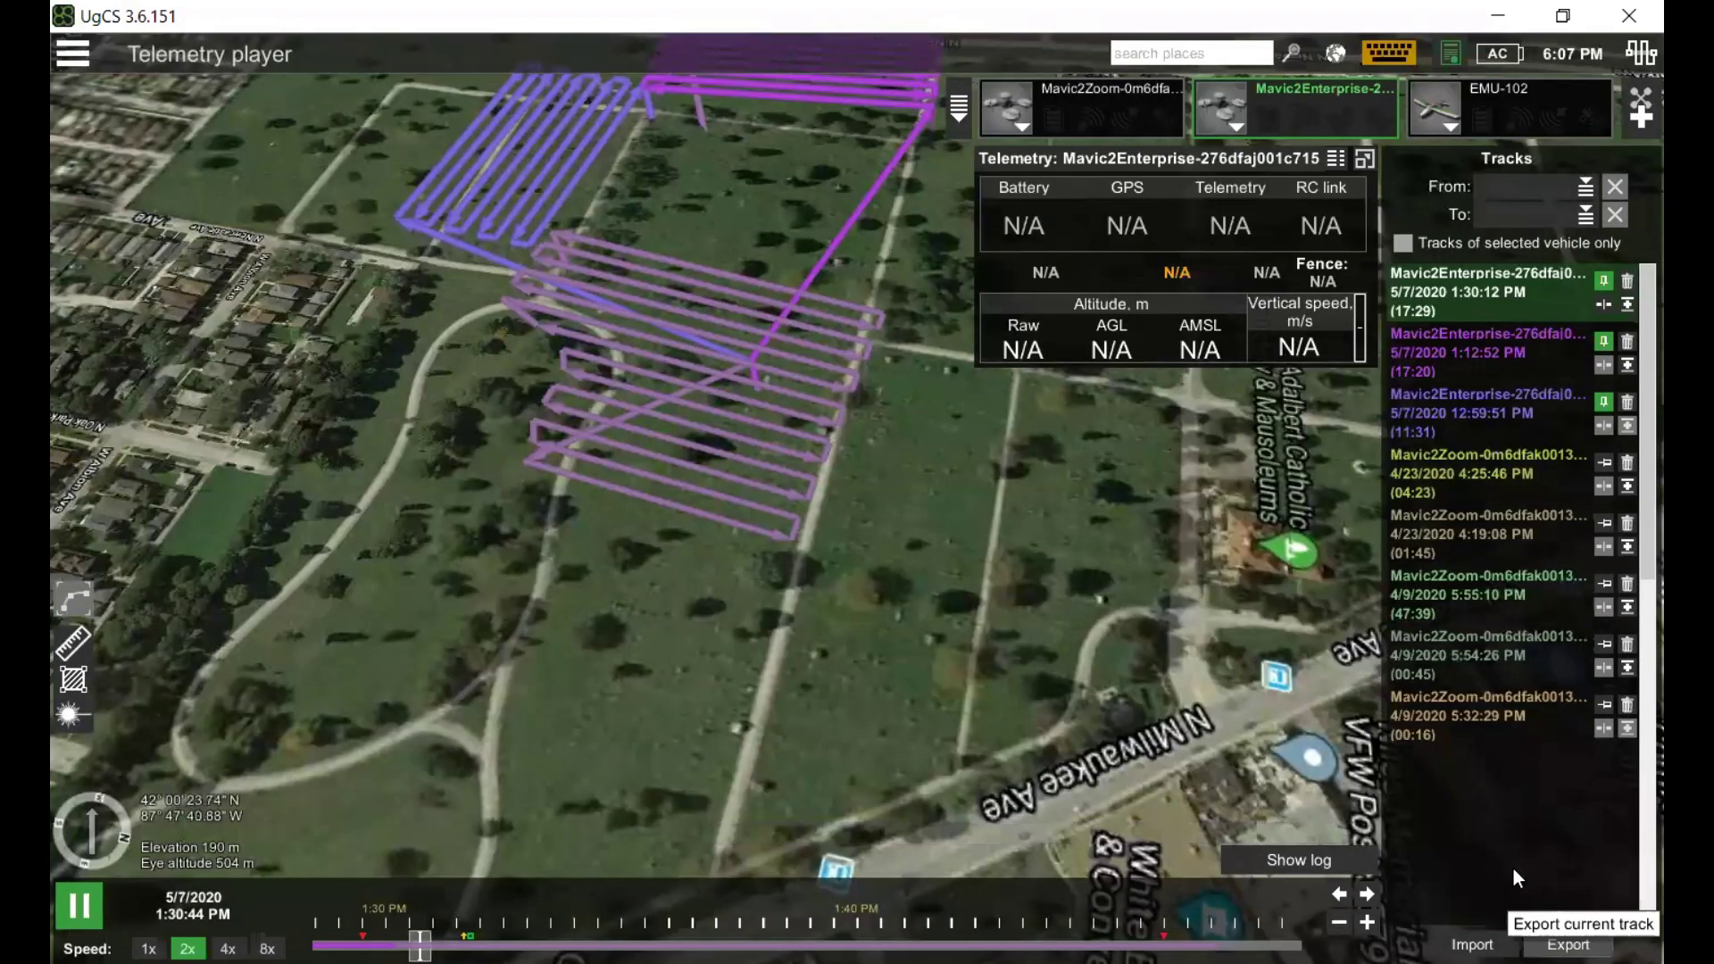
pyautogui.click(1568, 945)
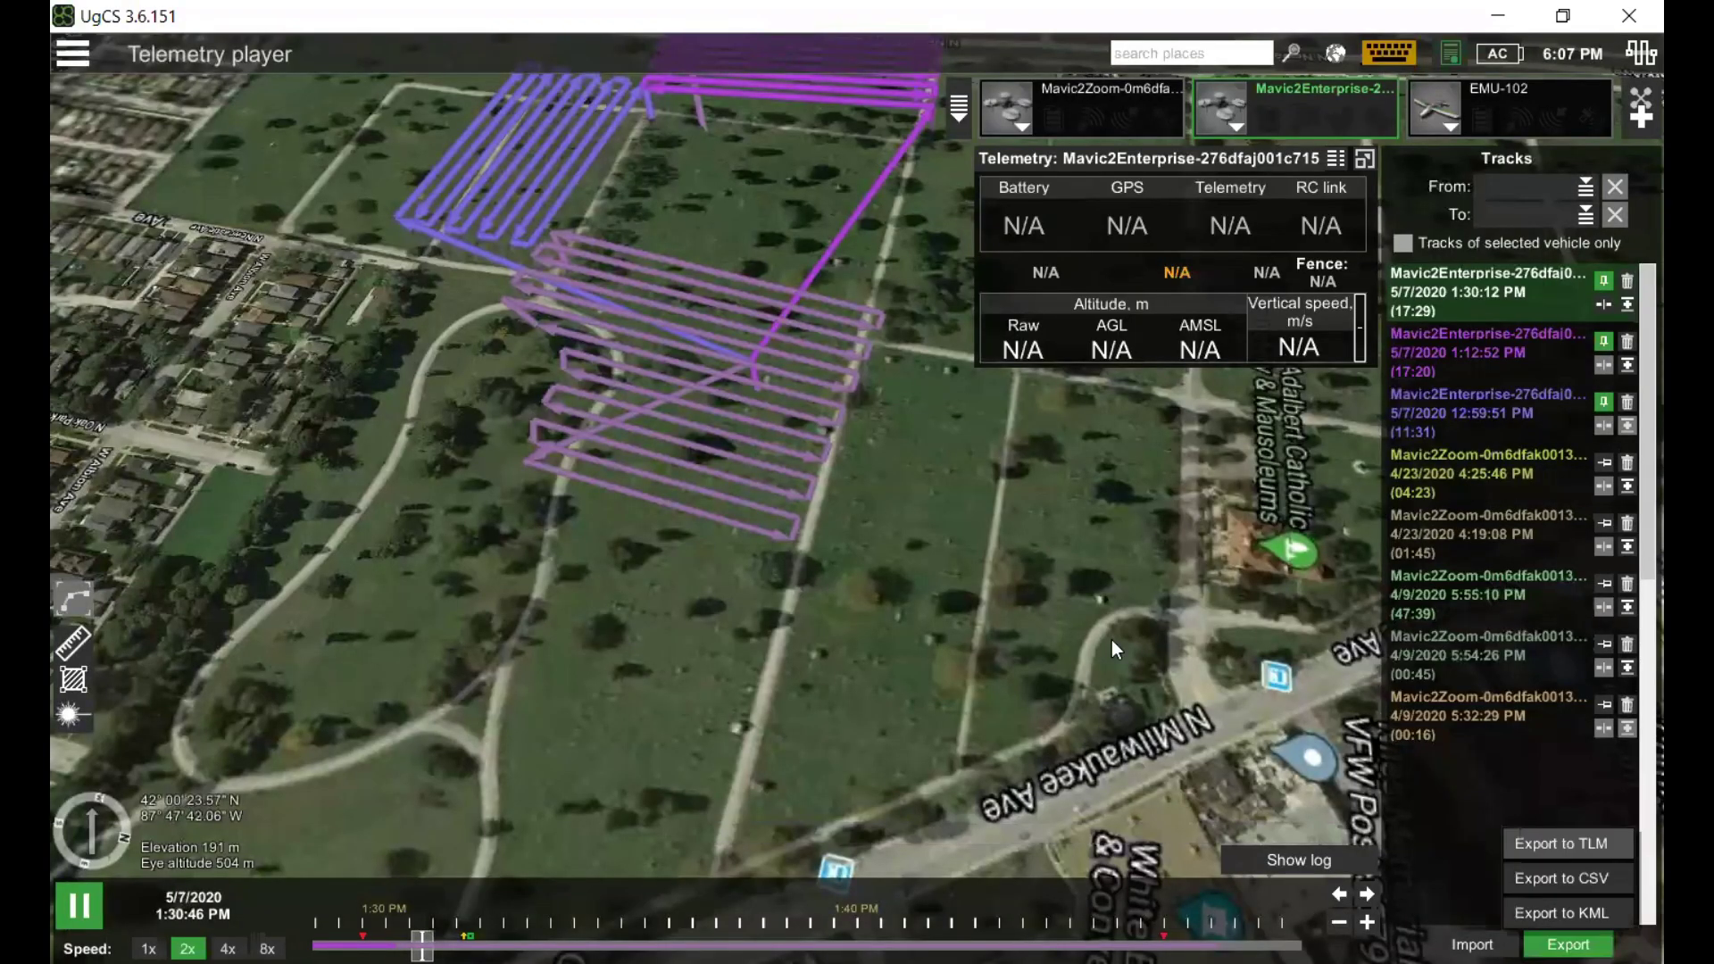
pyautogui.click(1291, 857)
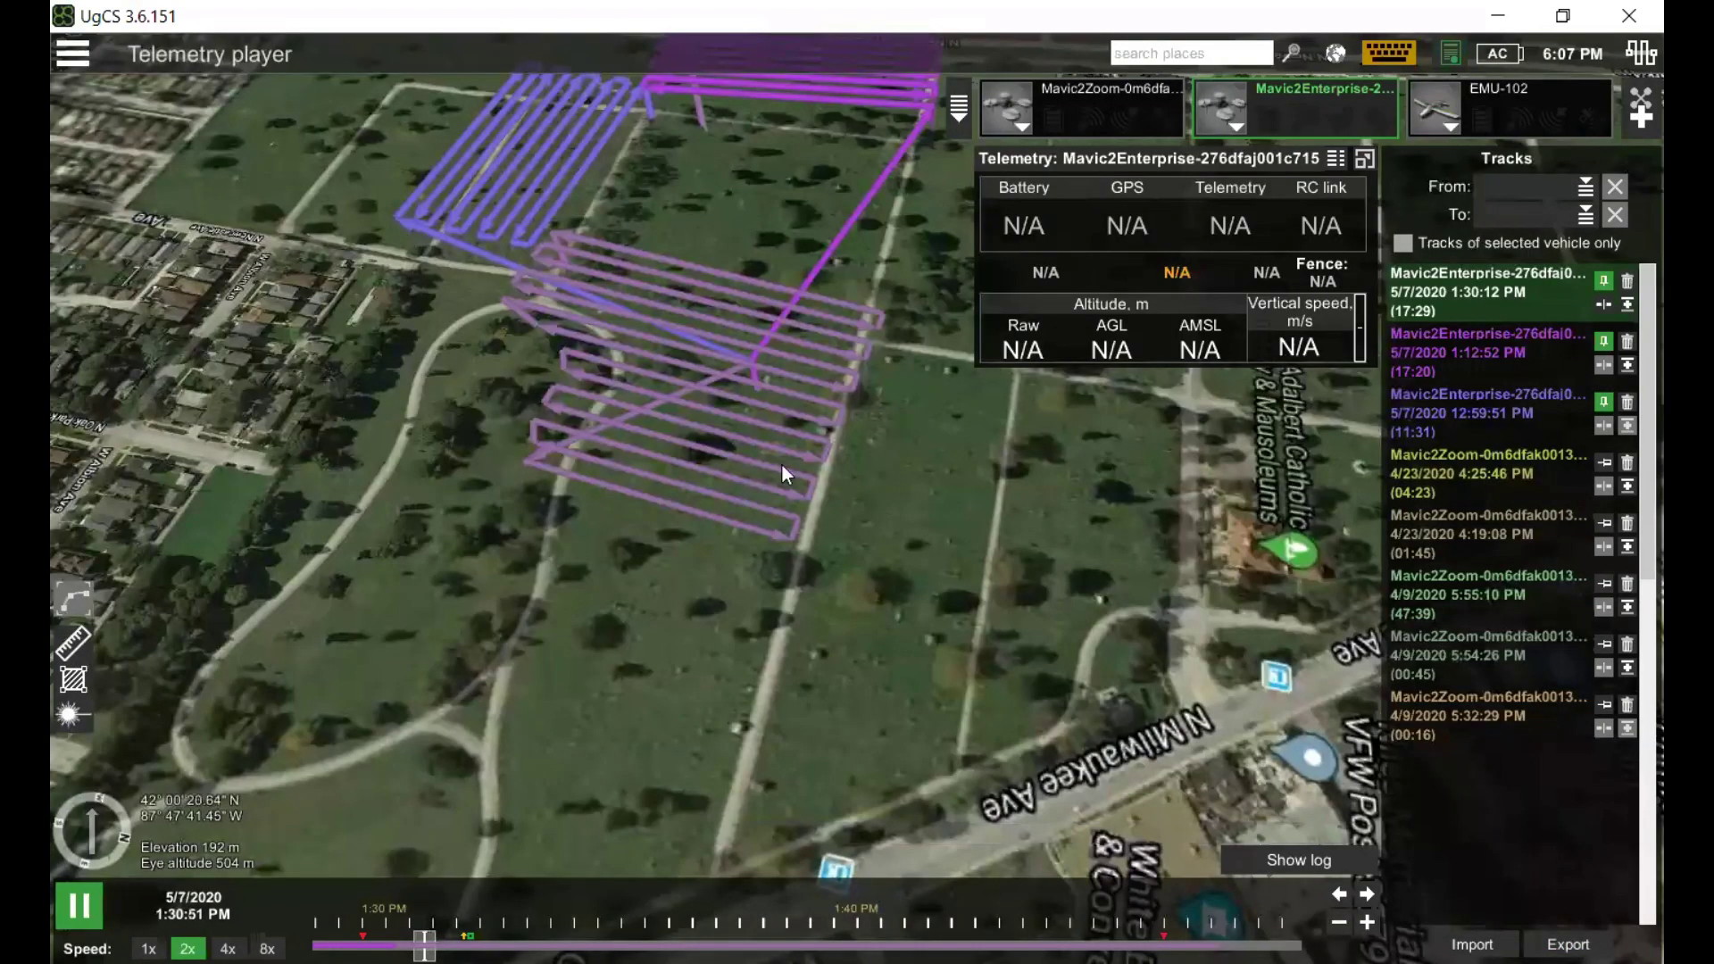
# Step: Switch to the mission editor, and look at the mission import and export options without importing a mission
pyautogui.click(80, 54)
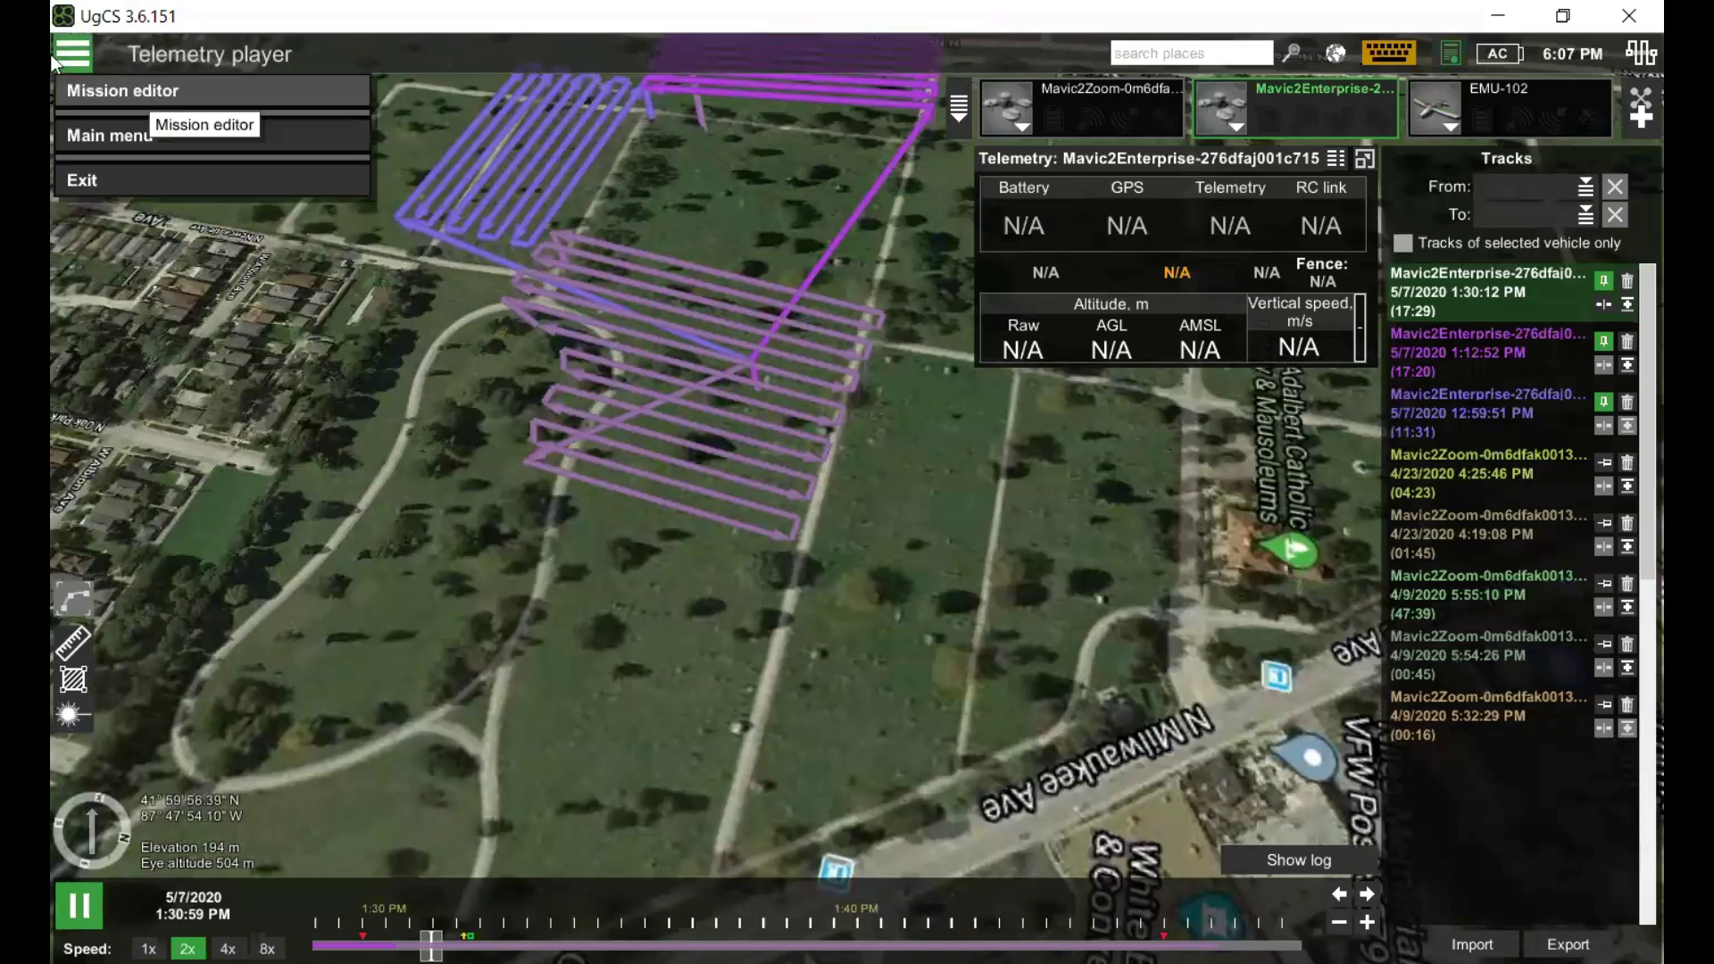
pyautogui.click(148, 89)
pyautogui.click(69, 56)
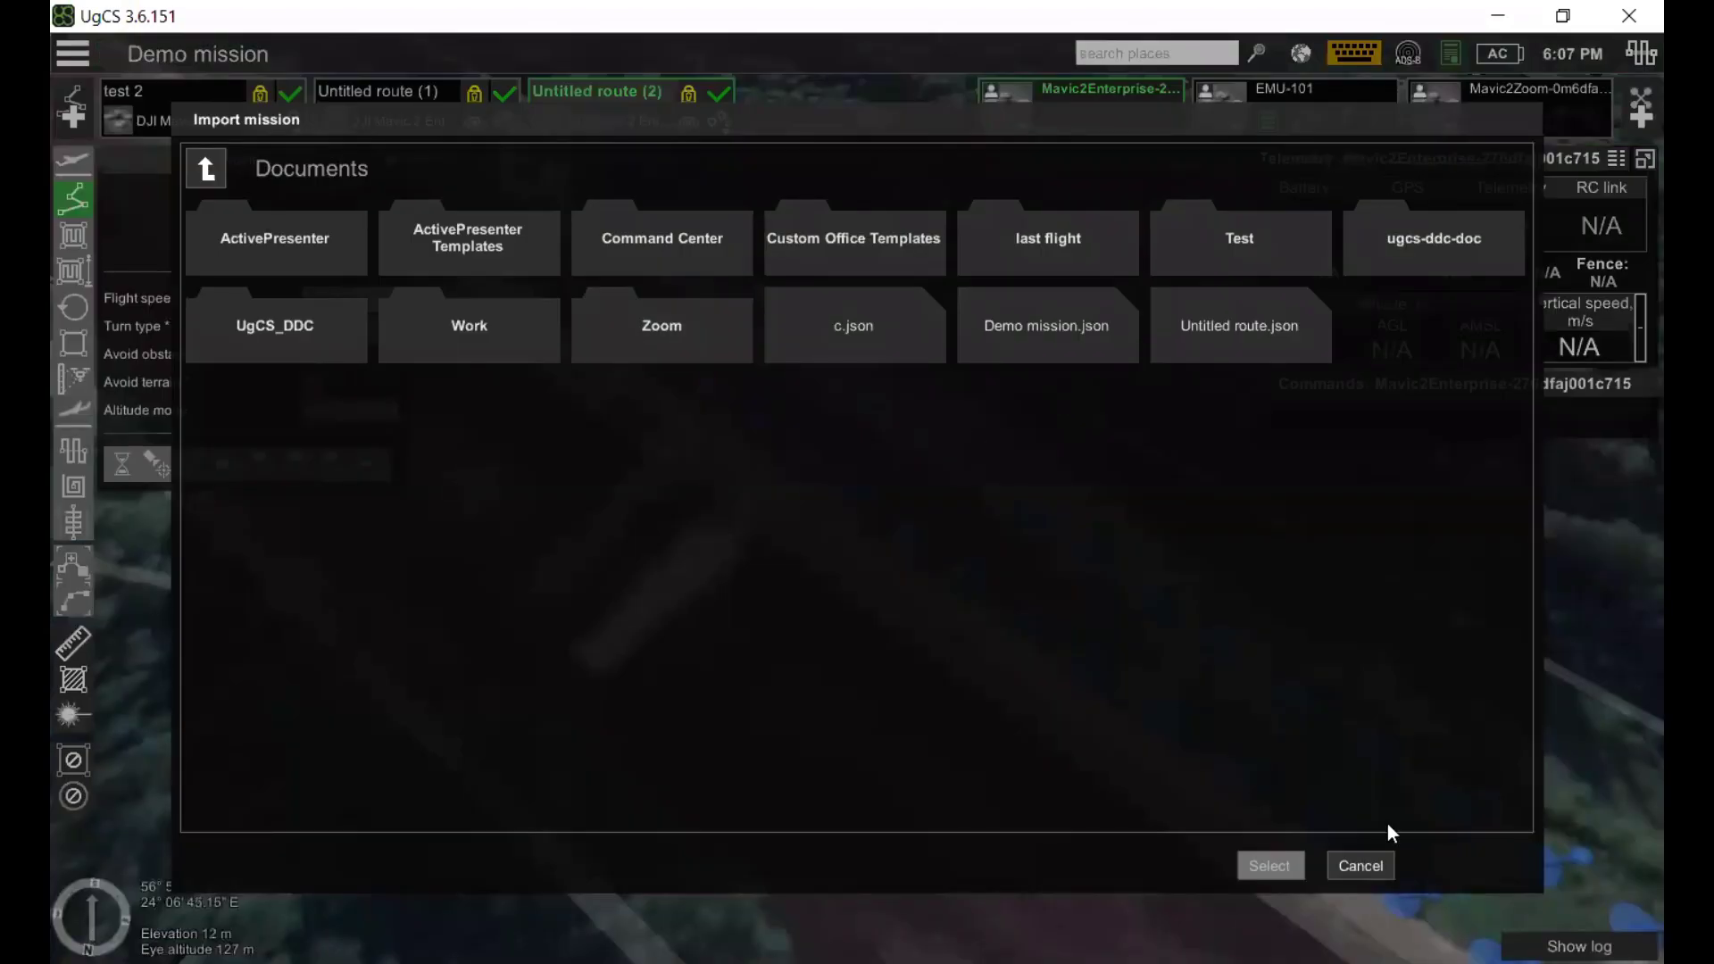
pyautogui.click(74, 52)
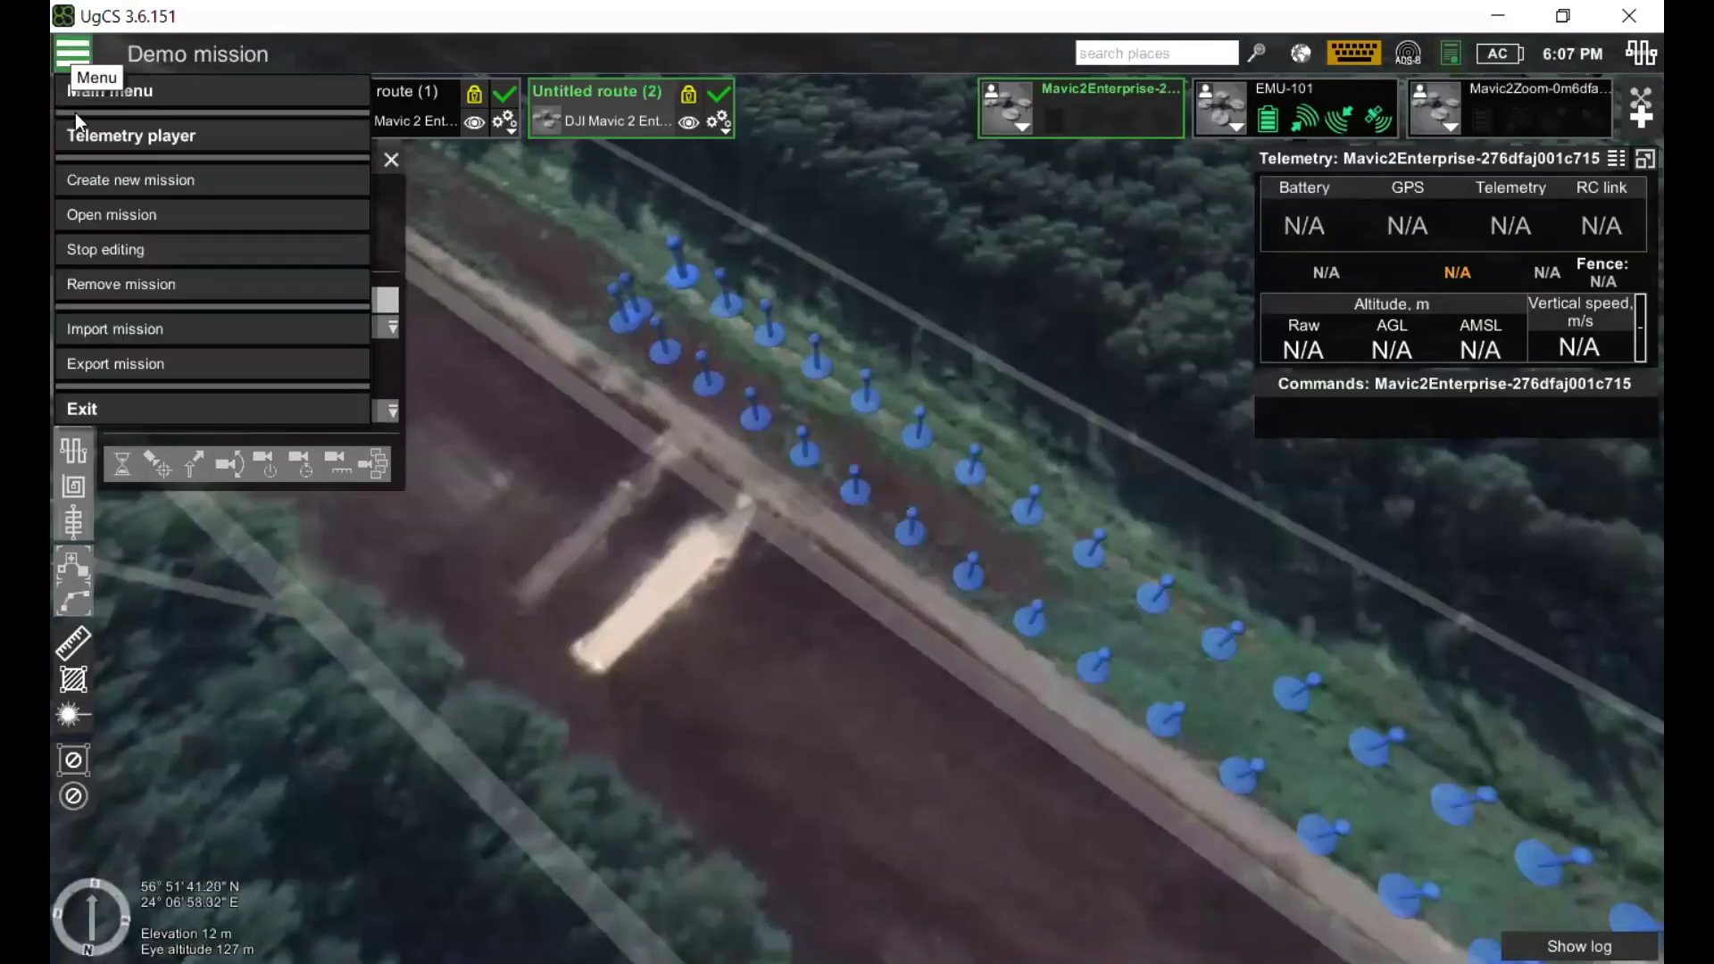
pyautogui.click(250, 377)
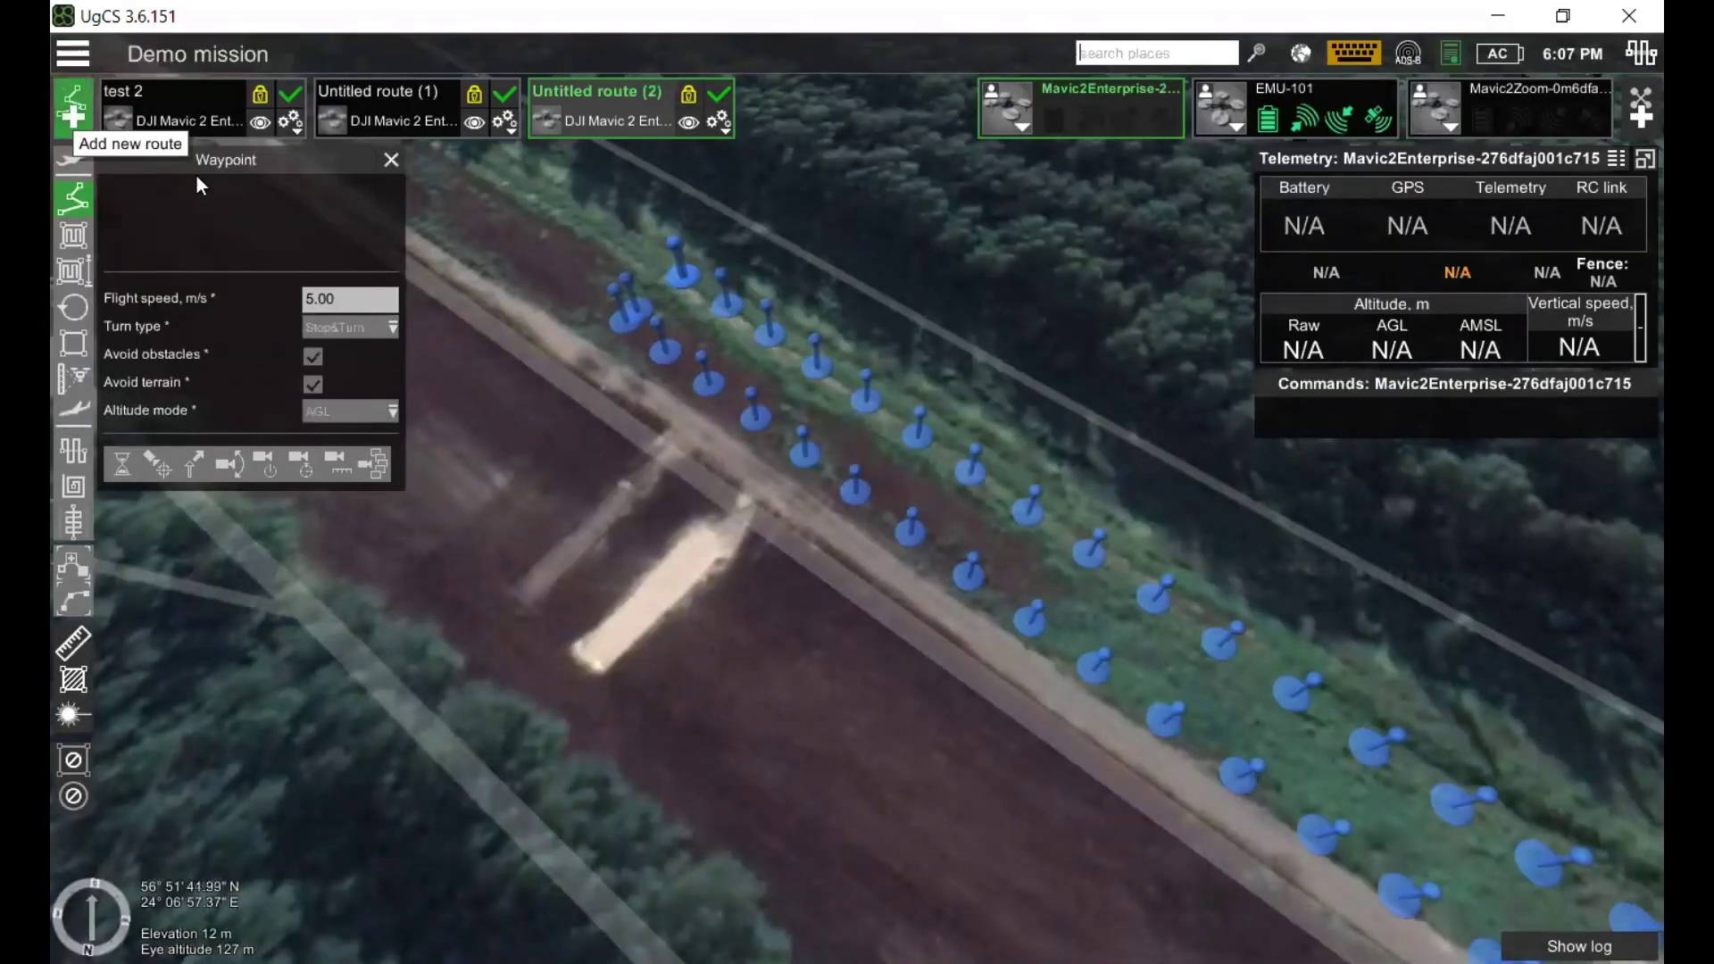
# Step: Create a route named Route by importing the 5_7_2020 Mavic2Enterprise track file, with LinearRing segments as Area scan and the DJI Mavic 2 Enterprise profile
pyautogui.click(653, 362)
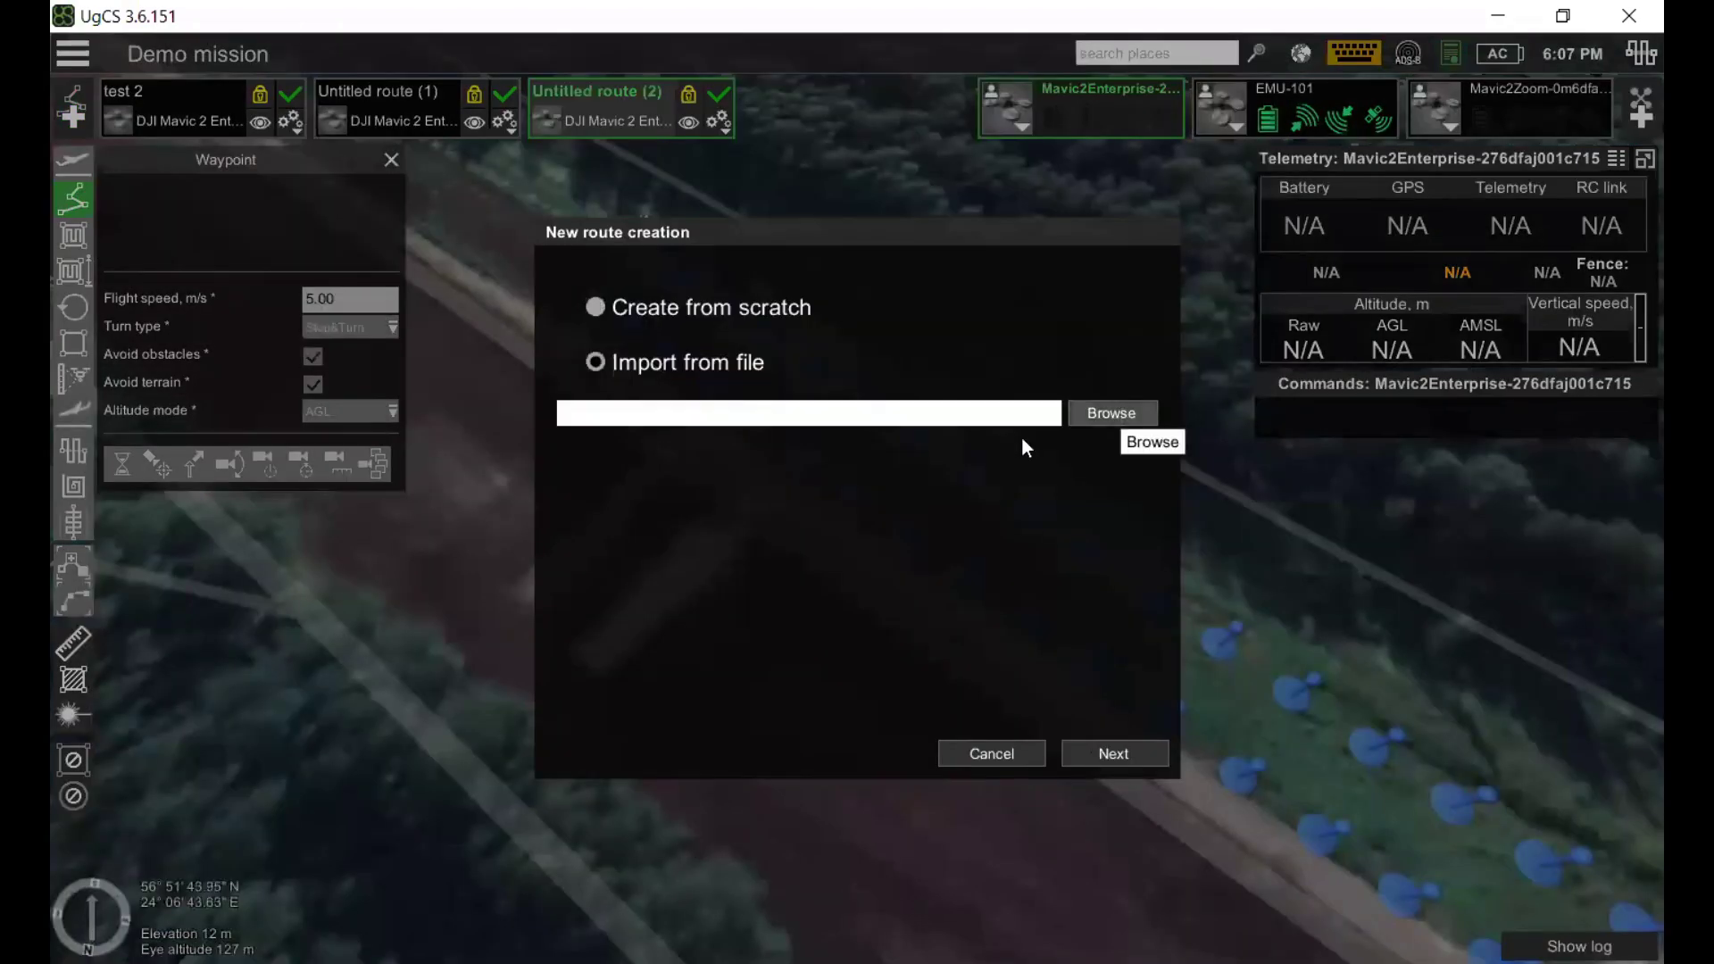
pyautogui.click(1111, 413)
pyautogui.click(1419, 332)
pyautogui.click(1266, 866)
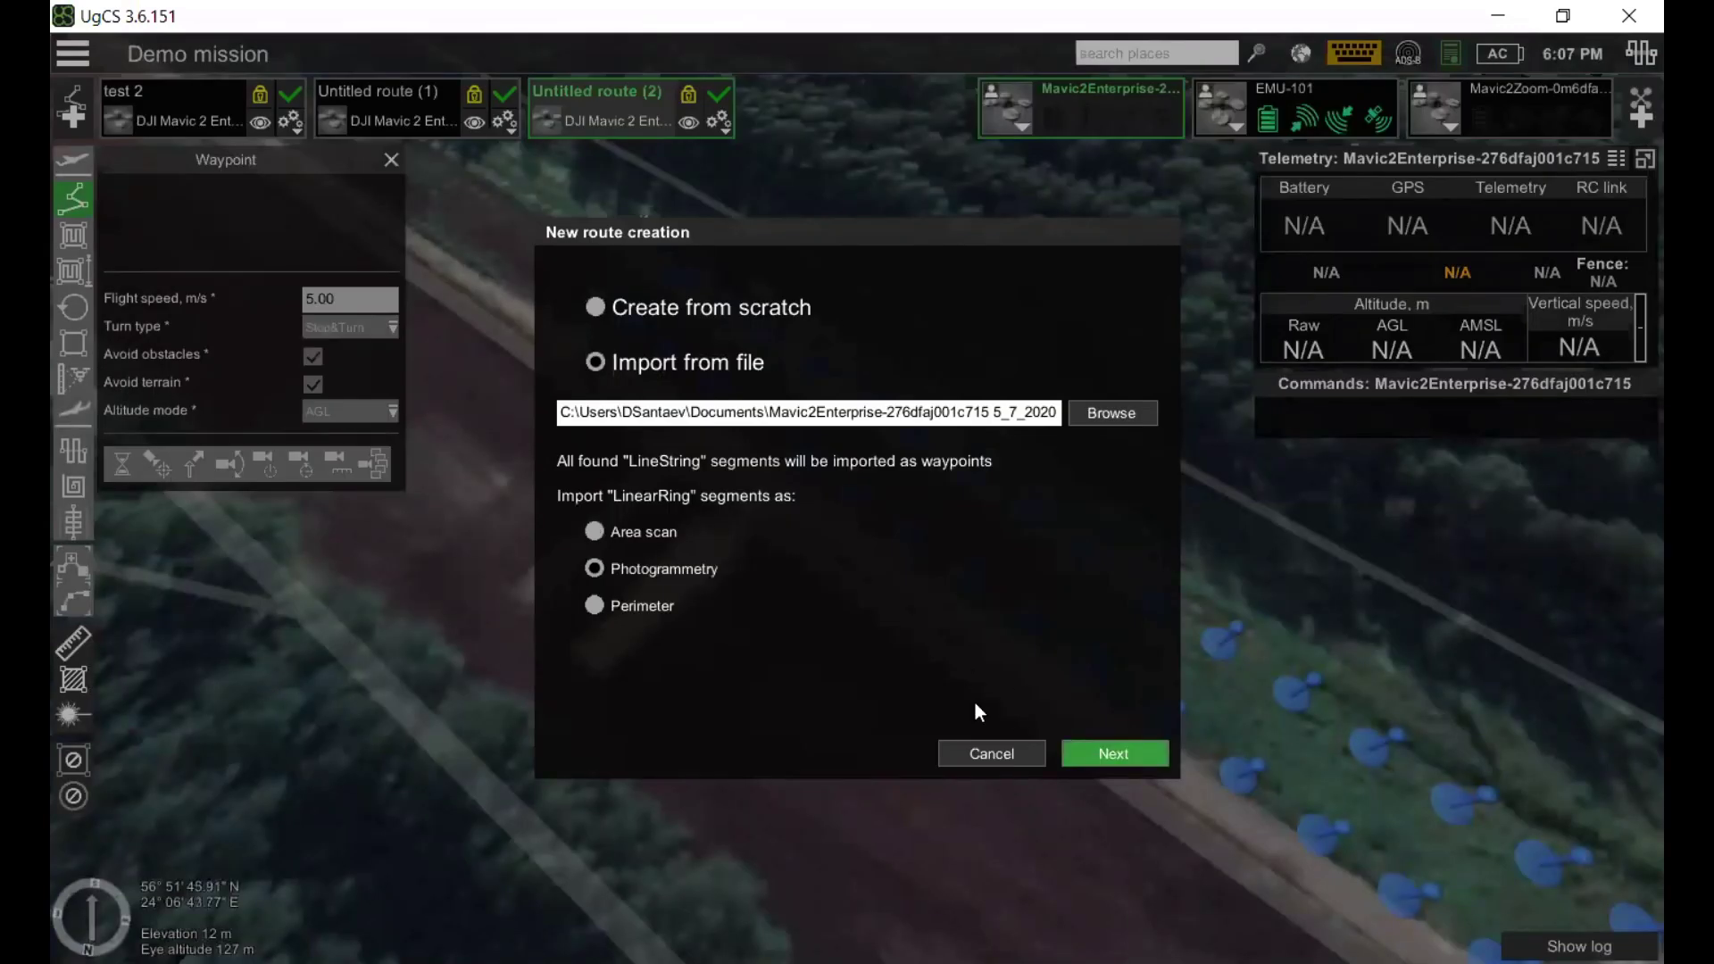
pyautogui.press('Return')
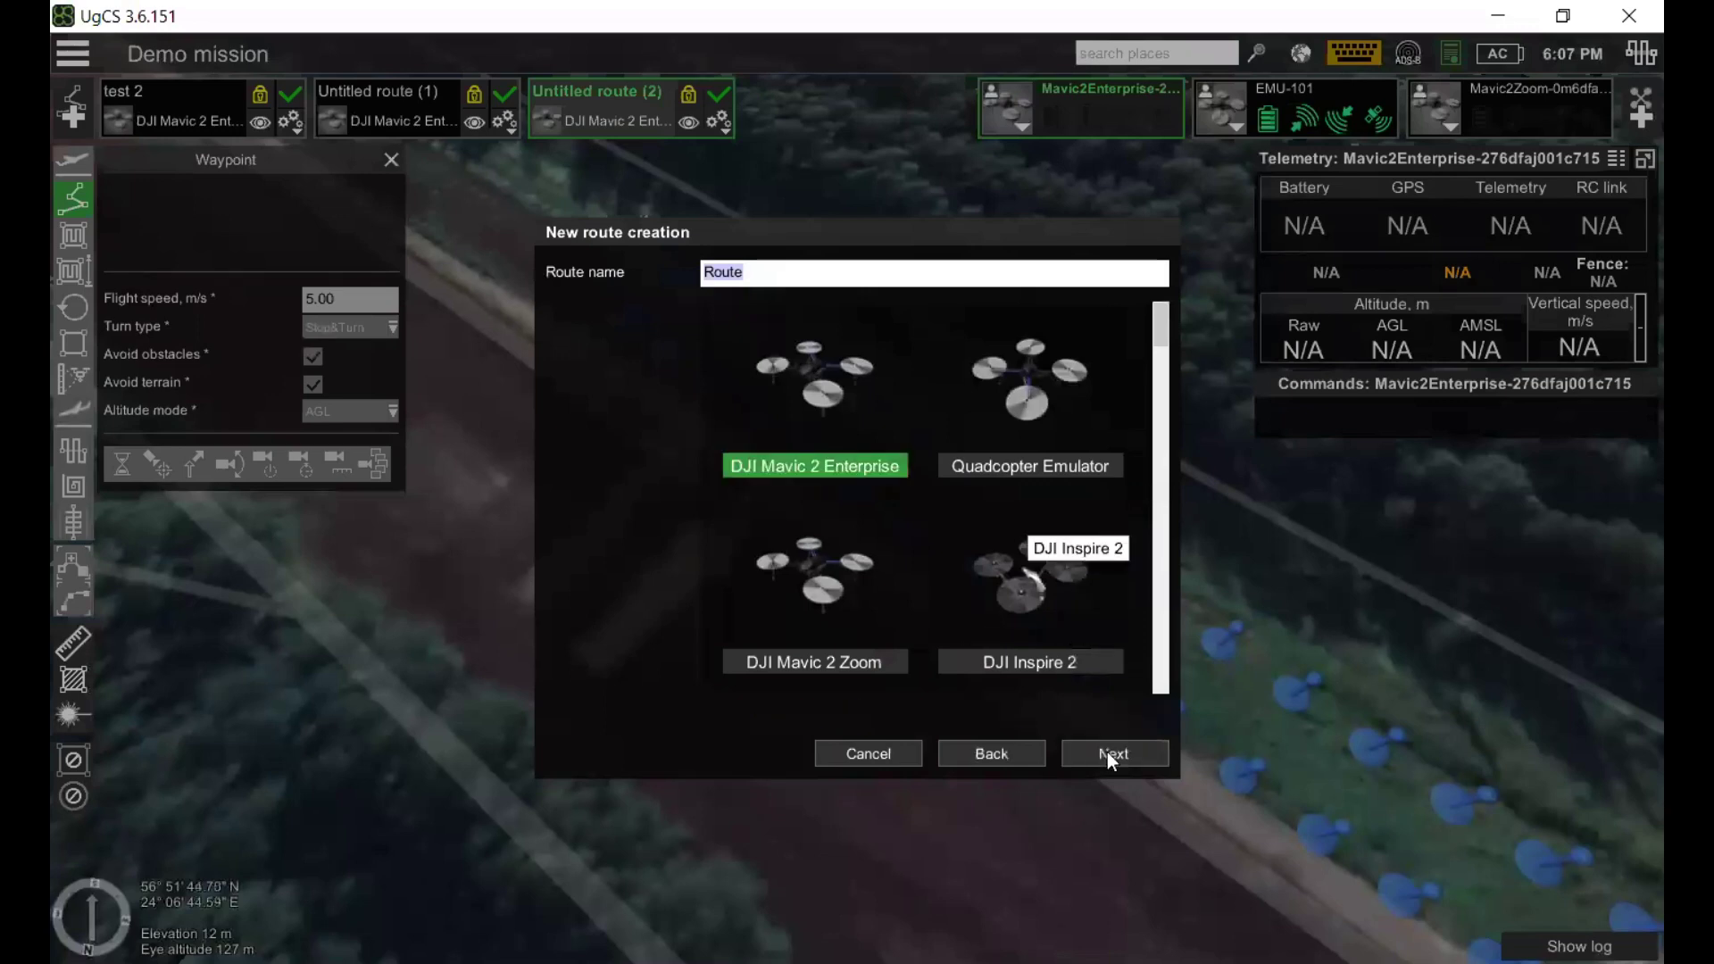
pyautogui.press('Return')
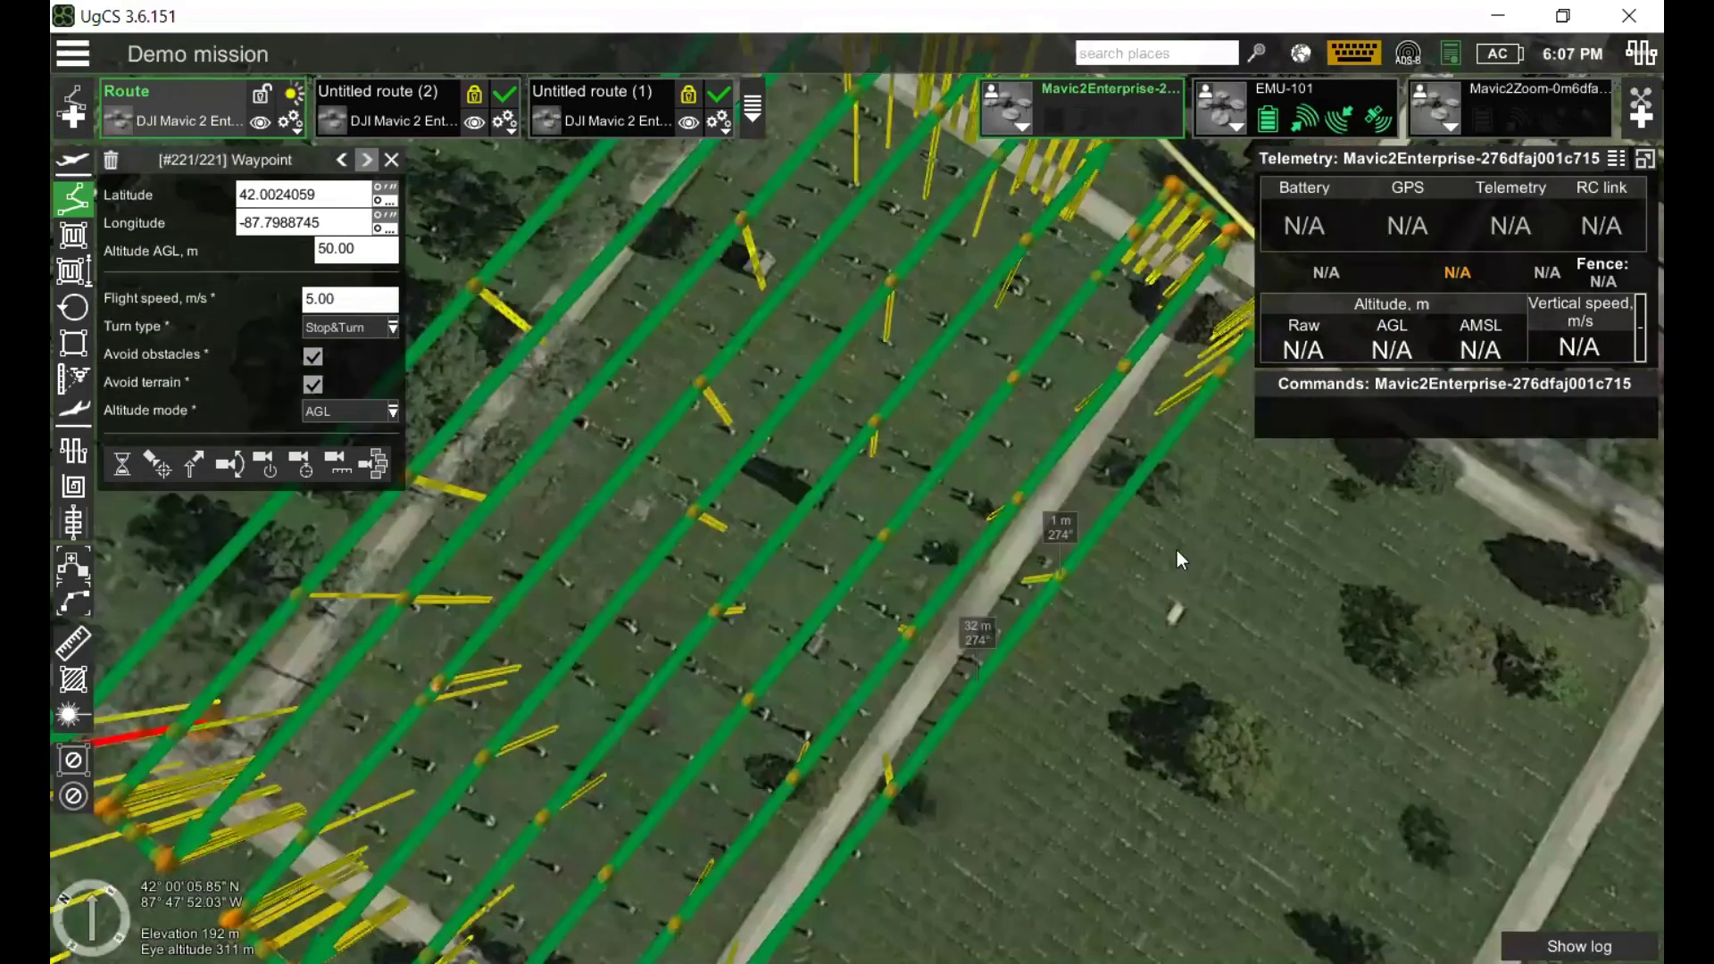
# Step: Examine the imported route's waypoints and flight lines on the map from several angles
pyautogui.moveTo(1137, 595); pyautogui.dragTo(1054, 593, button='right')
pyautogui.moveTo(1165, 548); pyautogui.dragTo(984, 458, button='right')
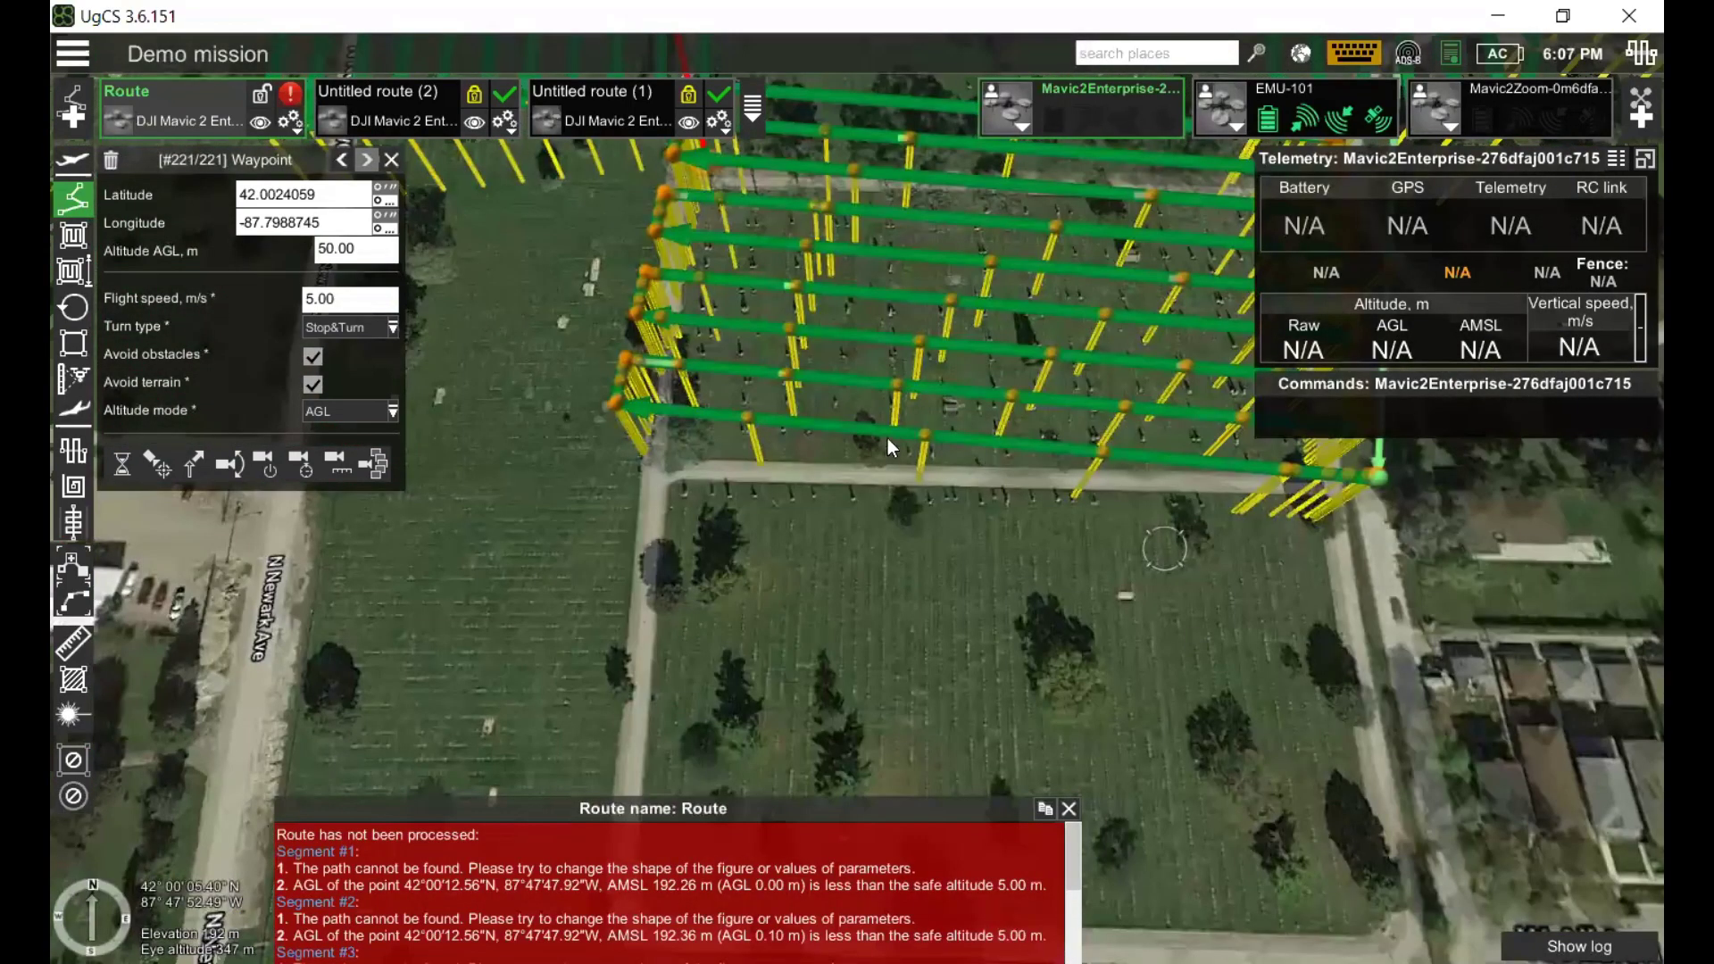
pyautogui.moveTo(887, 438); pyautogui.dragTo(989, 471, button='right')
pyautogui.scroll(3, 989, 471)
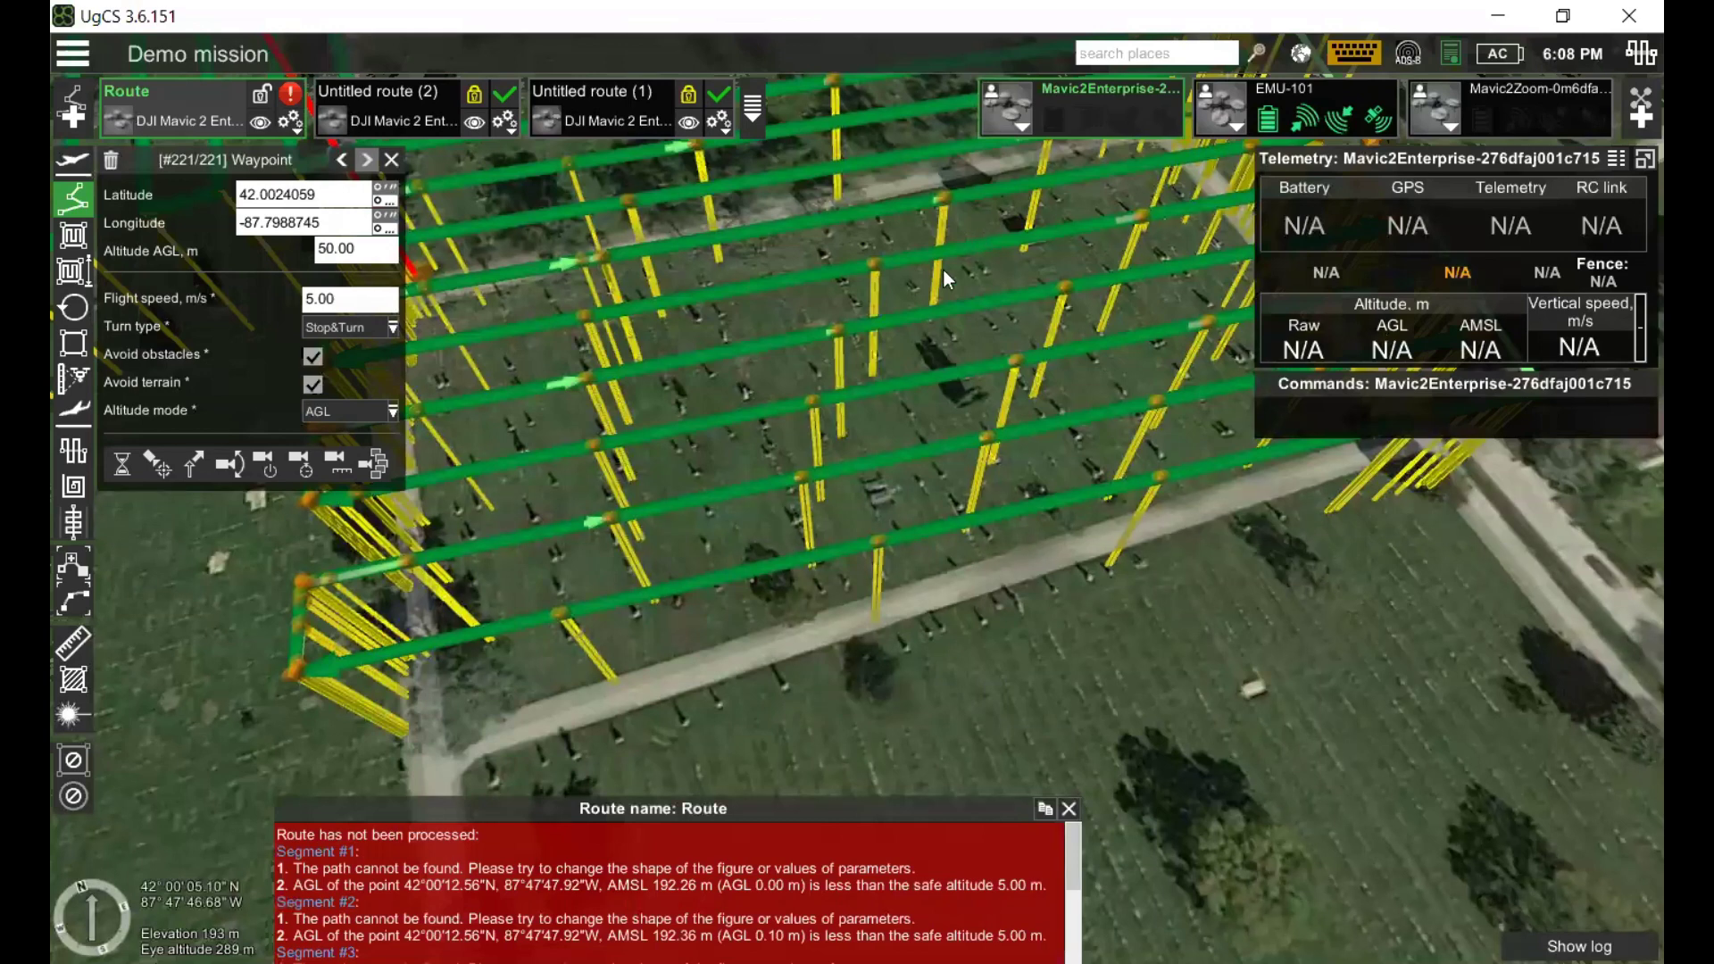
pyautogui.moveTo(943, 268); pyautogui.dragTo(1079, 280)
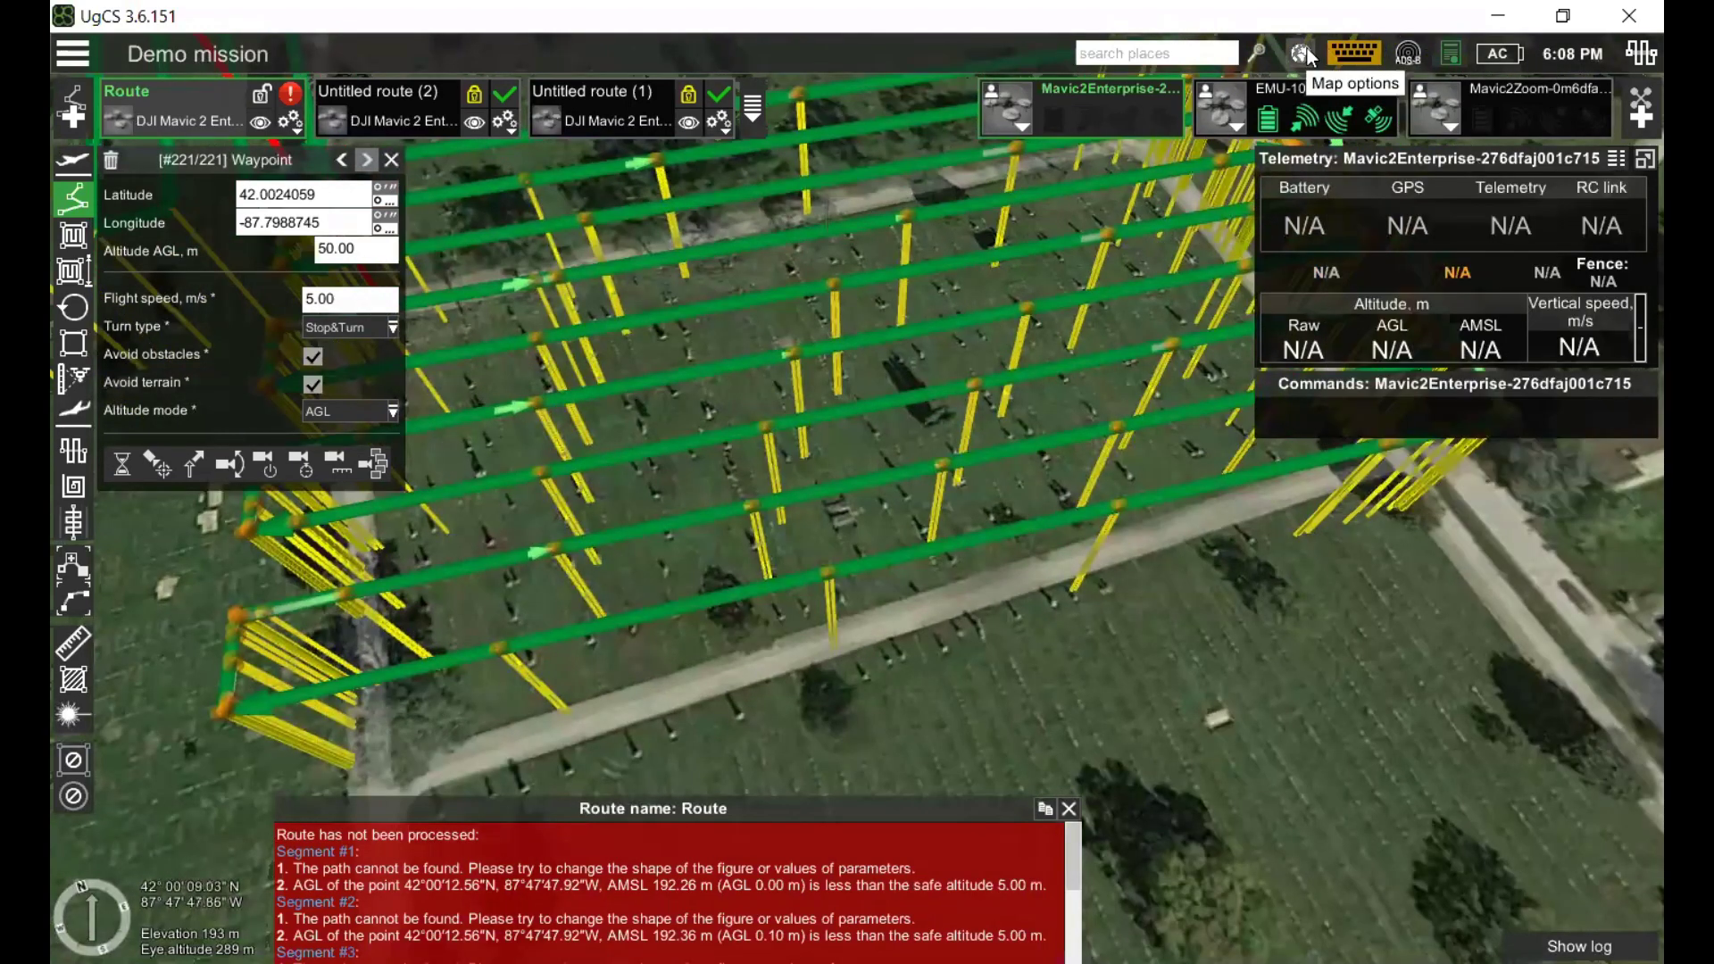
pyautogui.click(1305, 52)
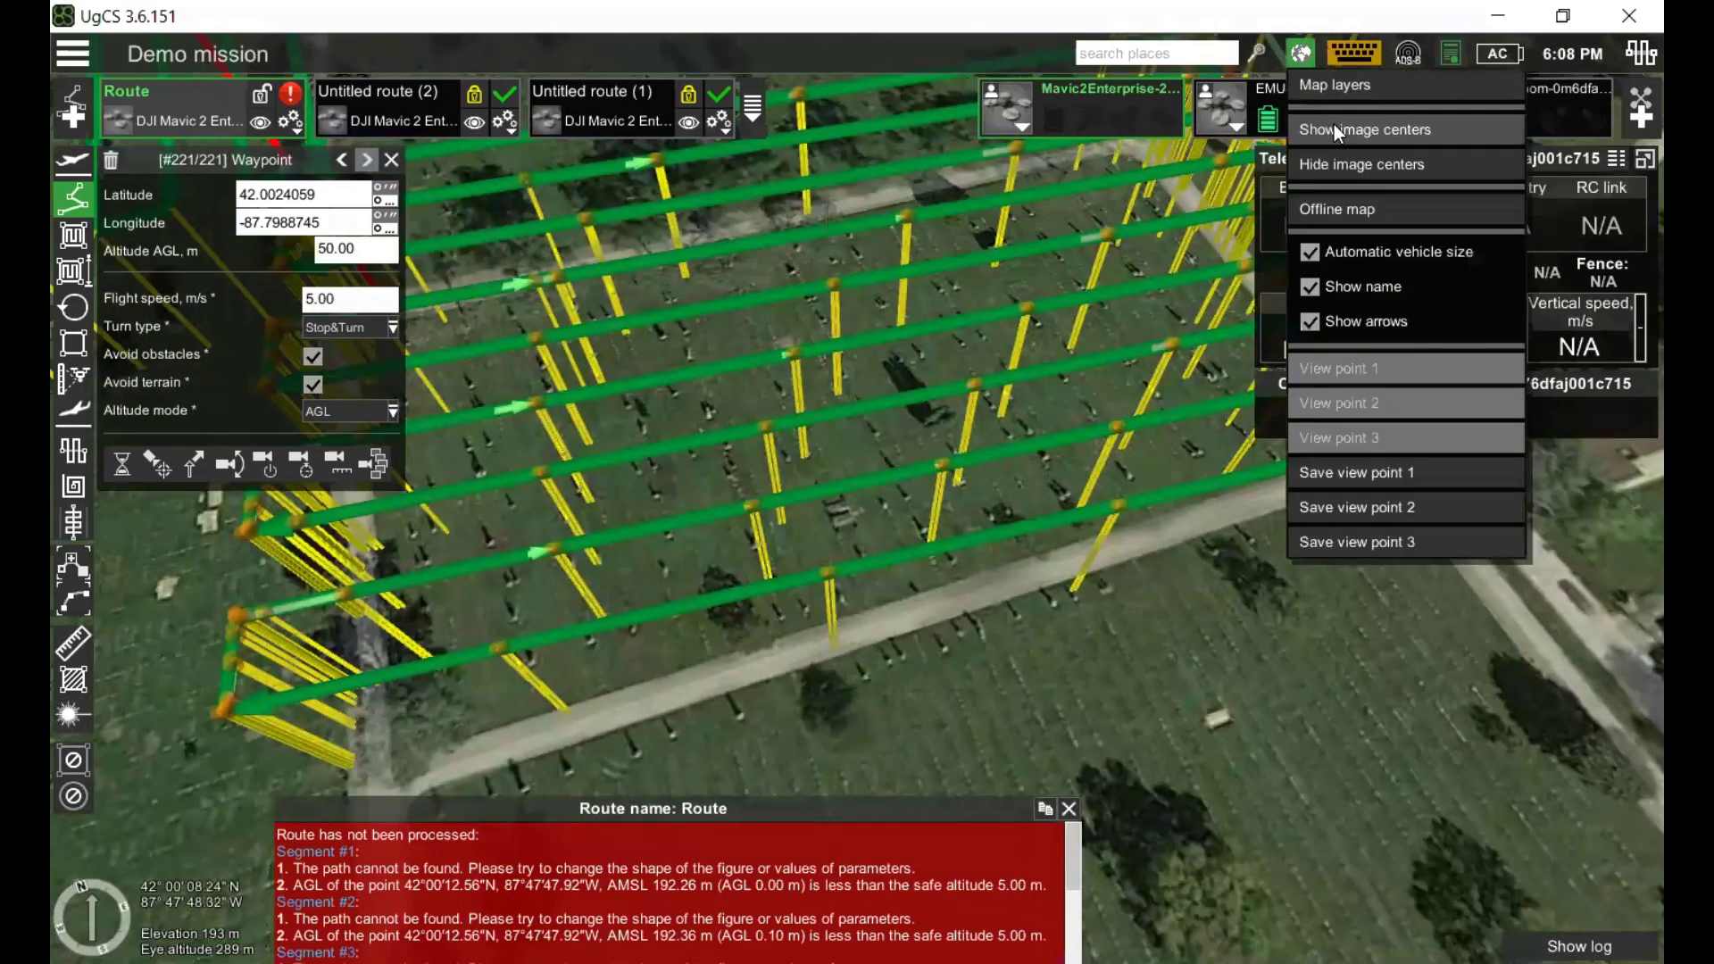
pyautogui.click(1309, 51)
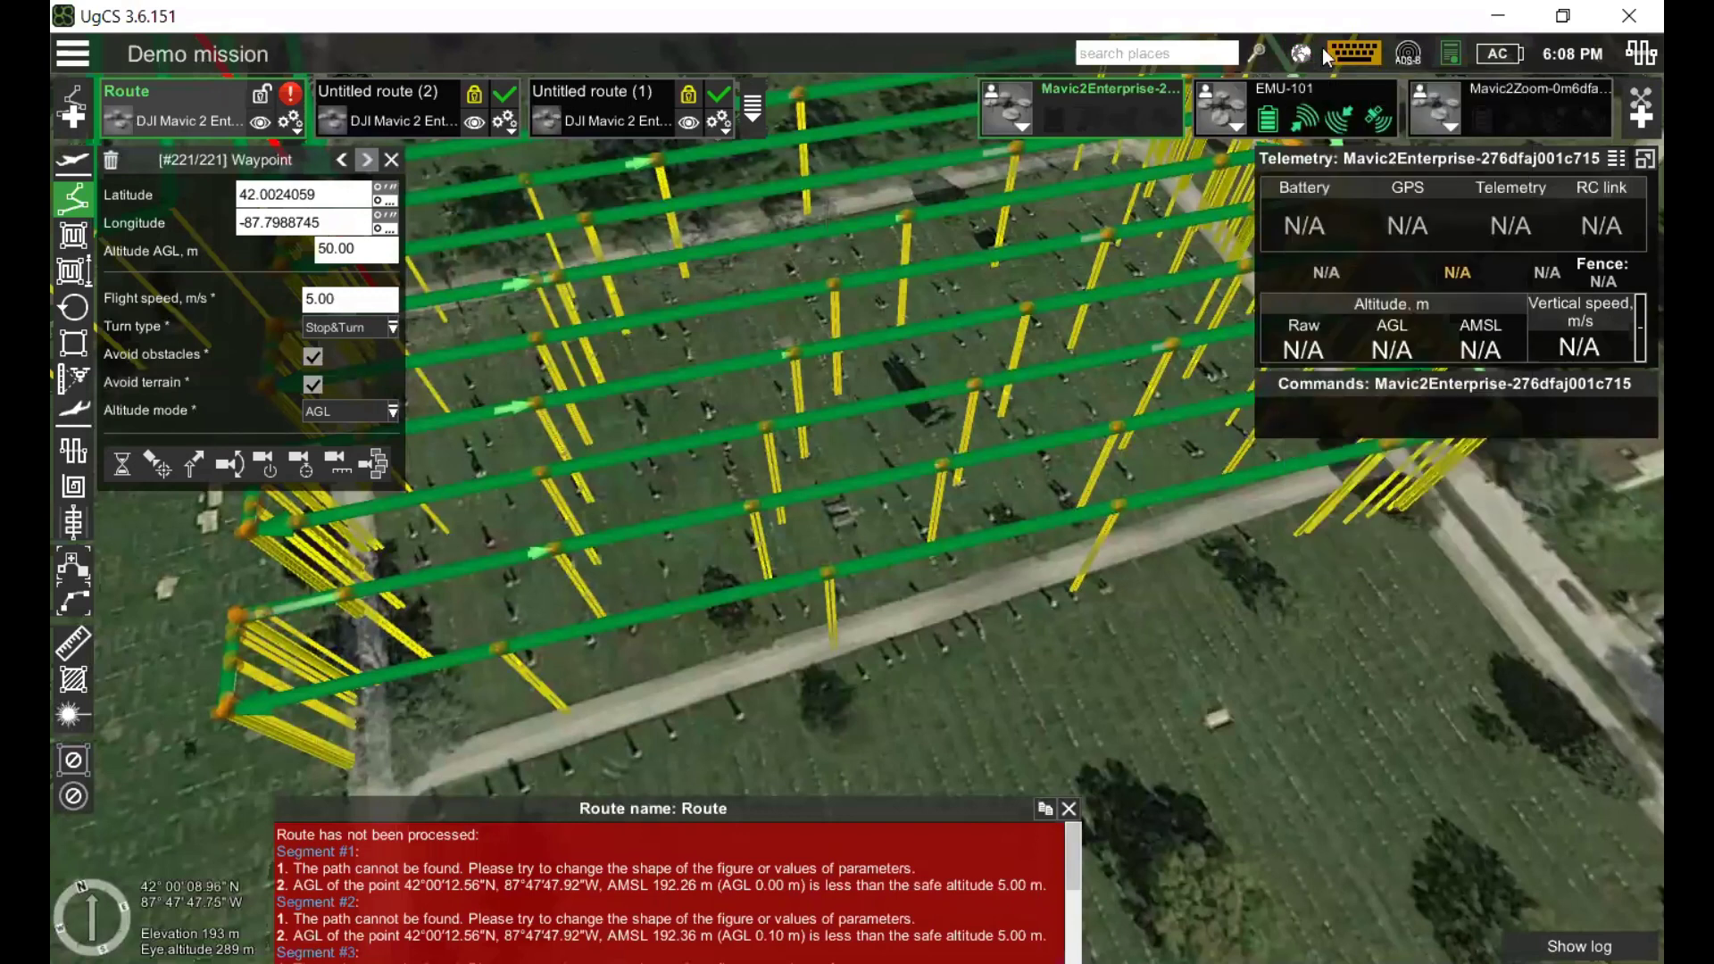
pyautogui.click(1309, 52)
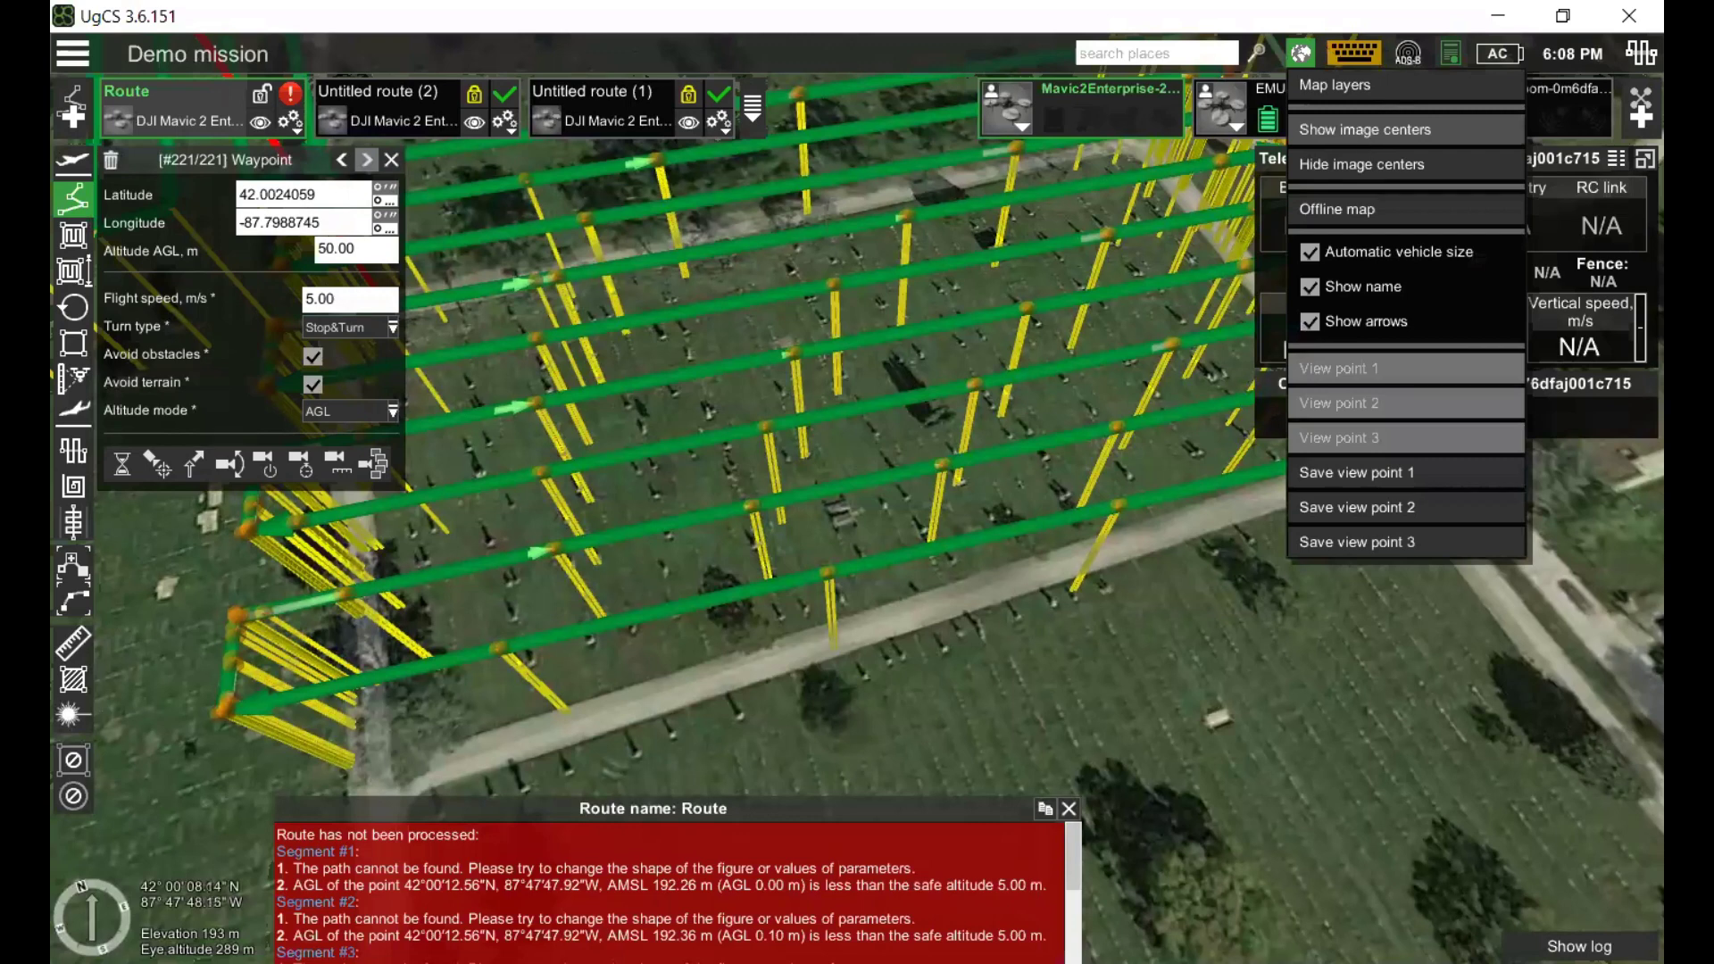
pyautogui.click(1335, 85)
pyautogui.click(1304, 54)
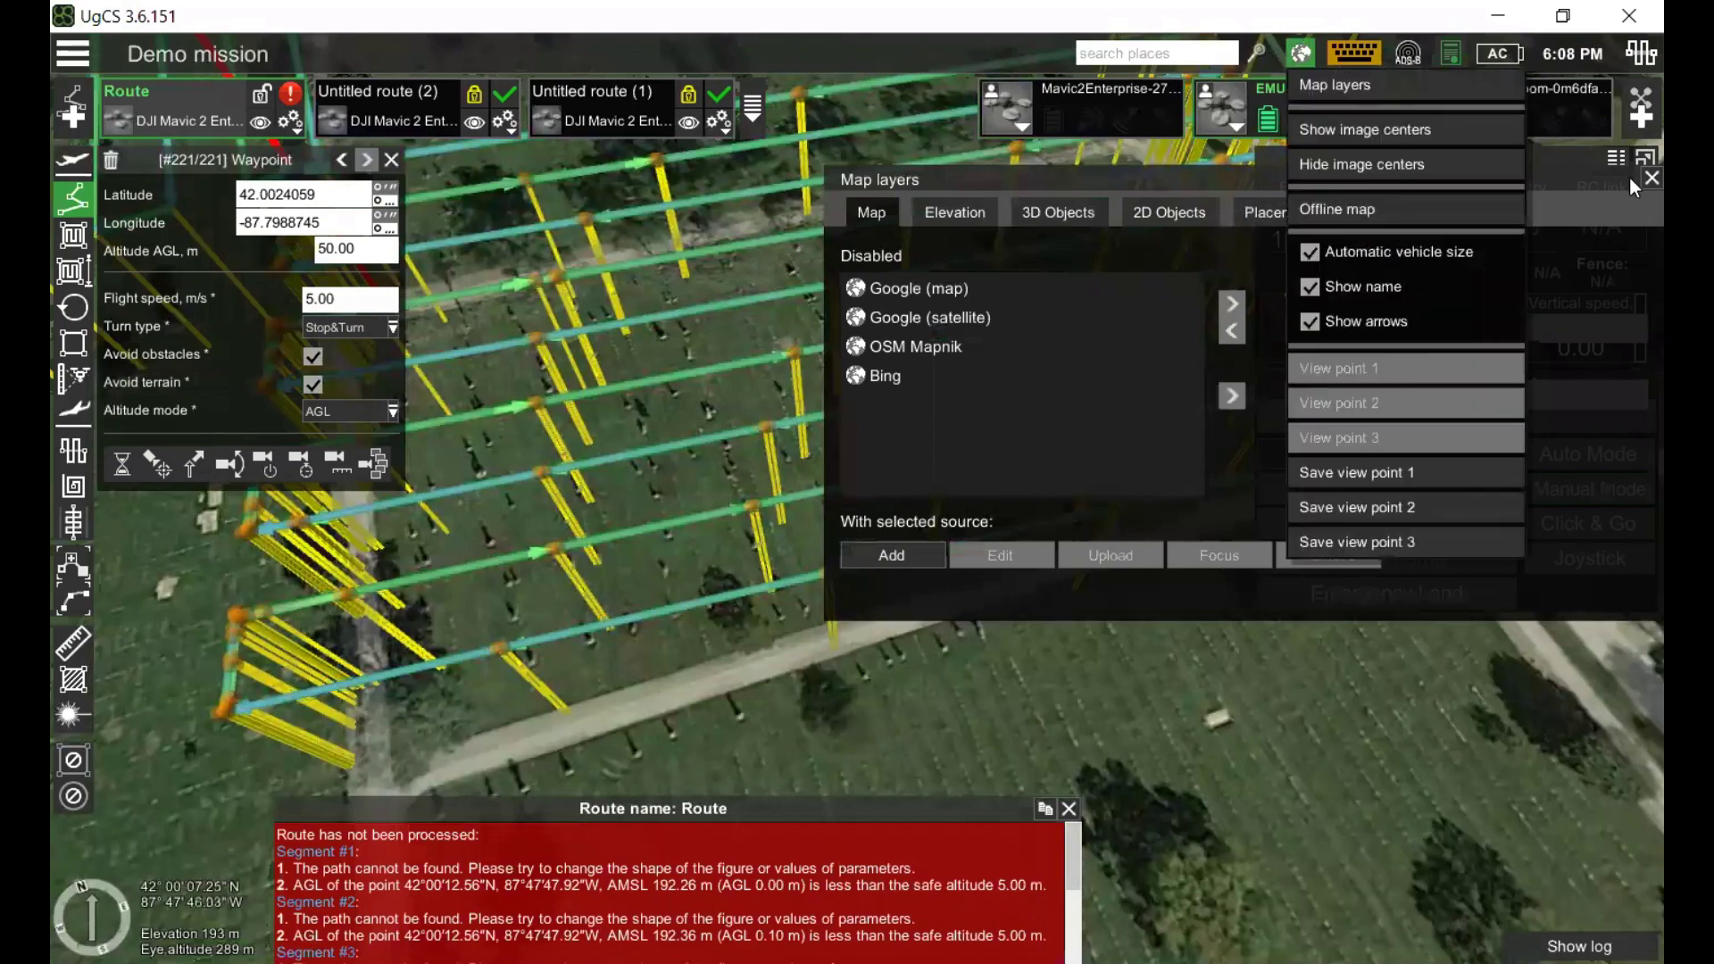
pyautogui.click(1303, 53)
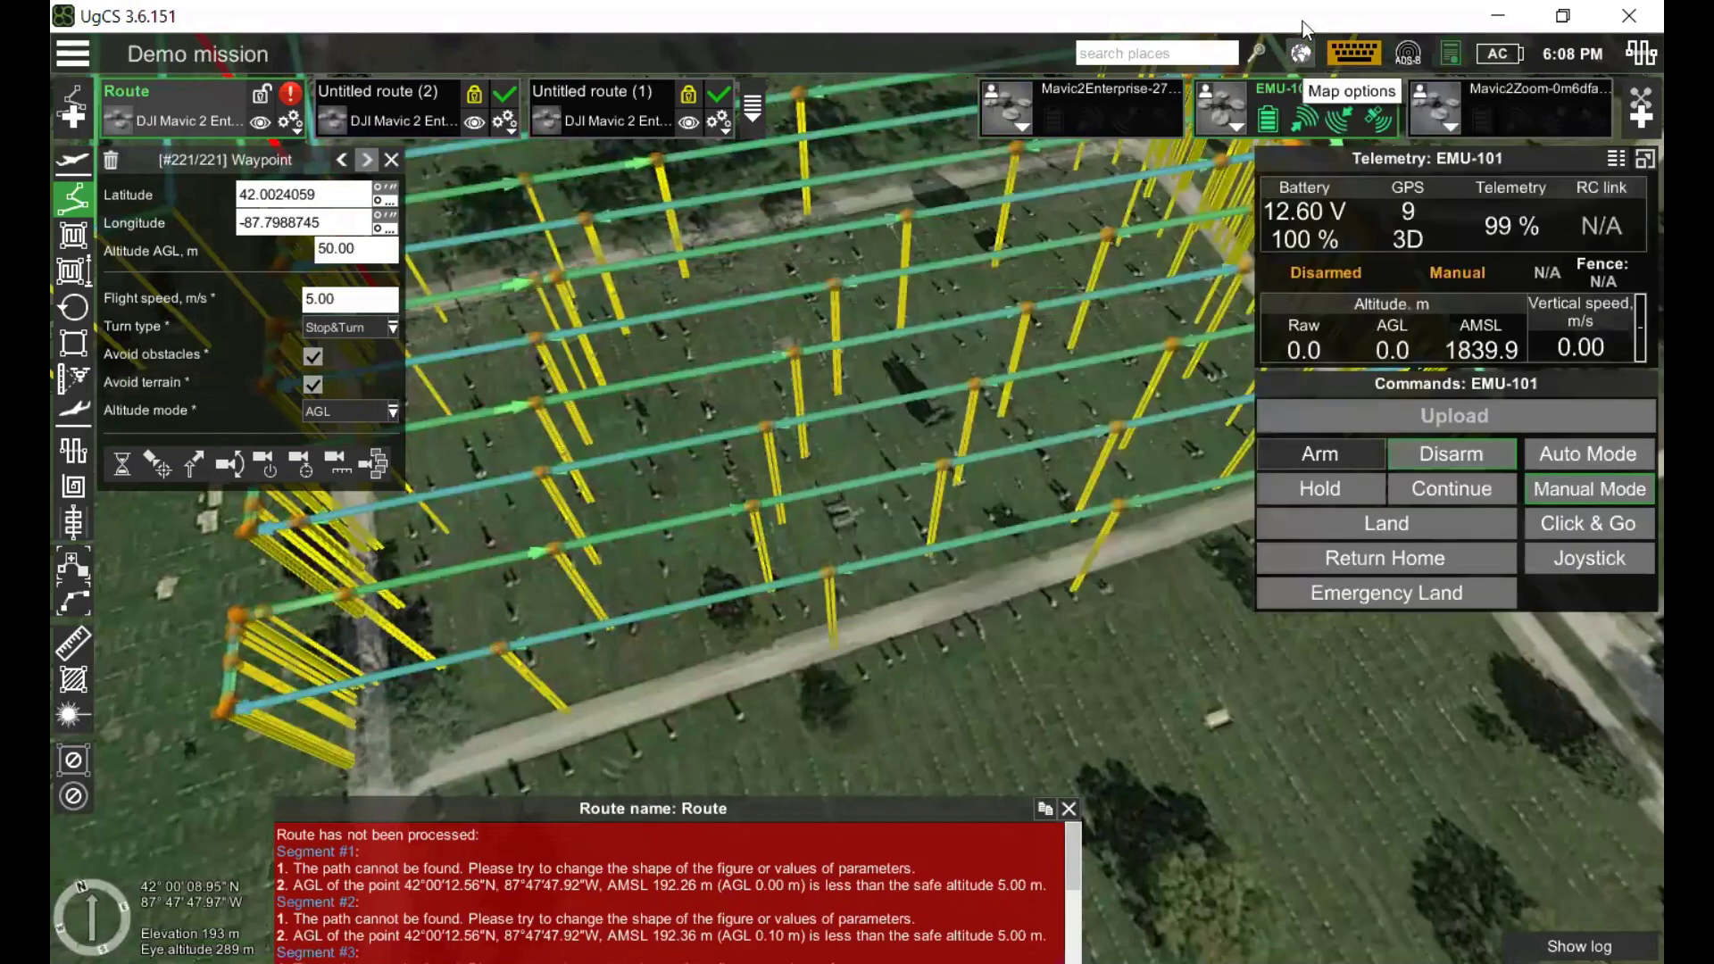
# Step: Show the image centers on the map for all images in the Documents\Test folder, and dismiss the processing report
pyautogui.click(1304, 54)
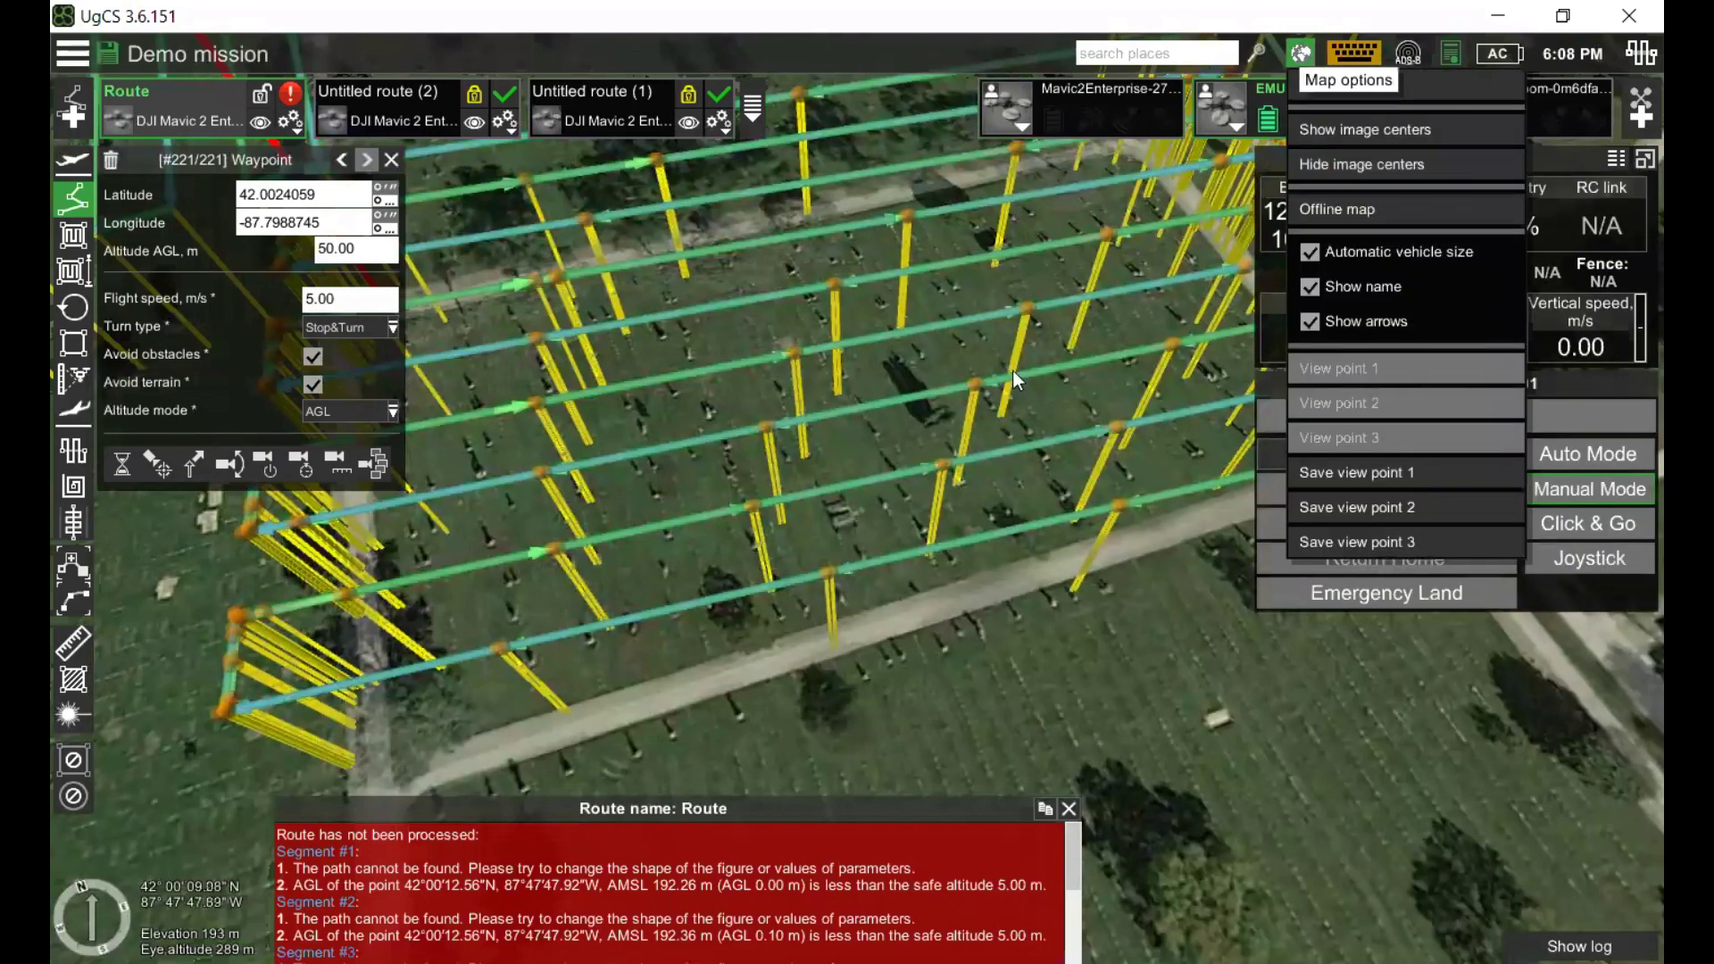
pyautogui.click(1390, 129)
pyautogui.doubleClick(1269, 242)
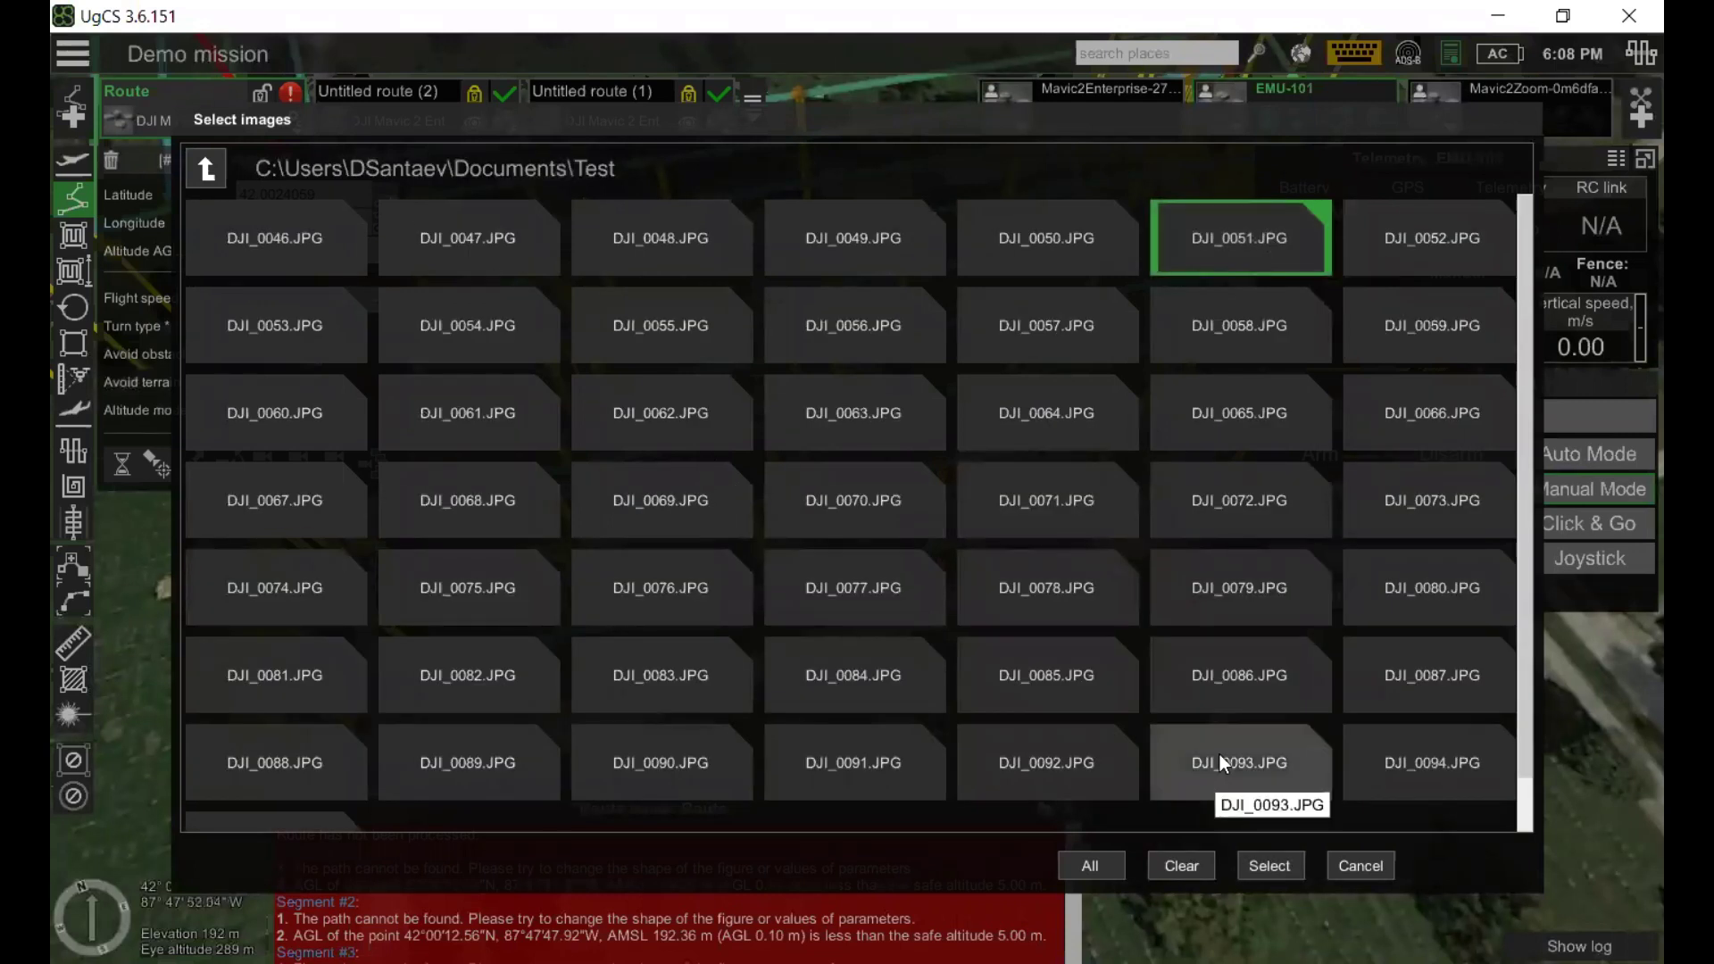
pyautogui.click(1120, 866)
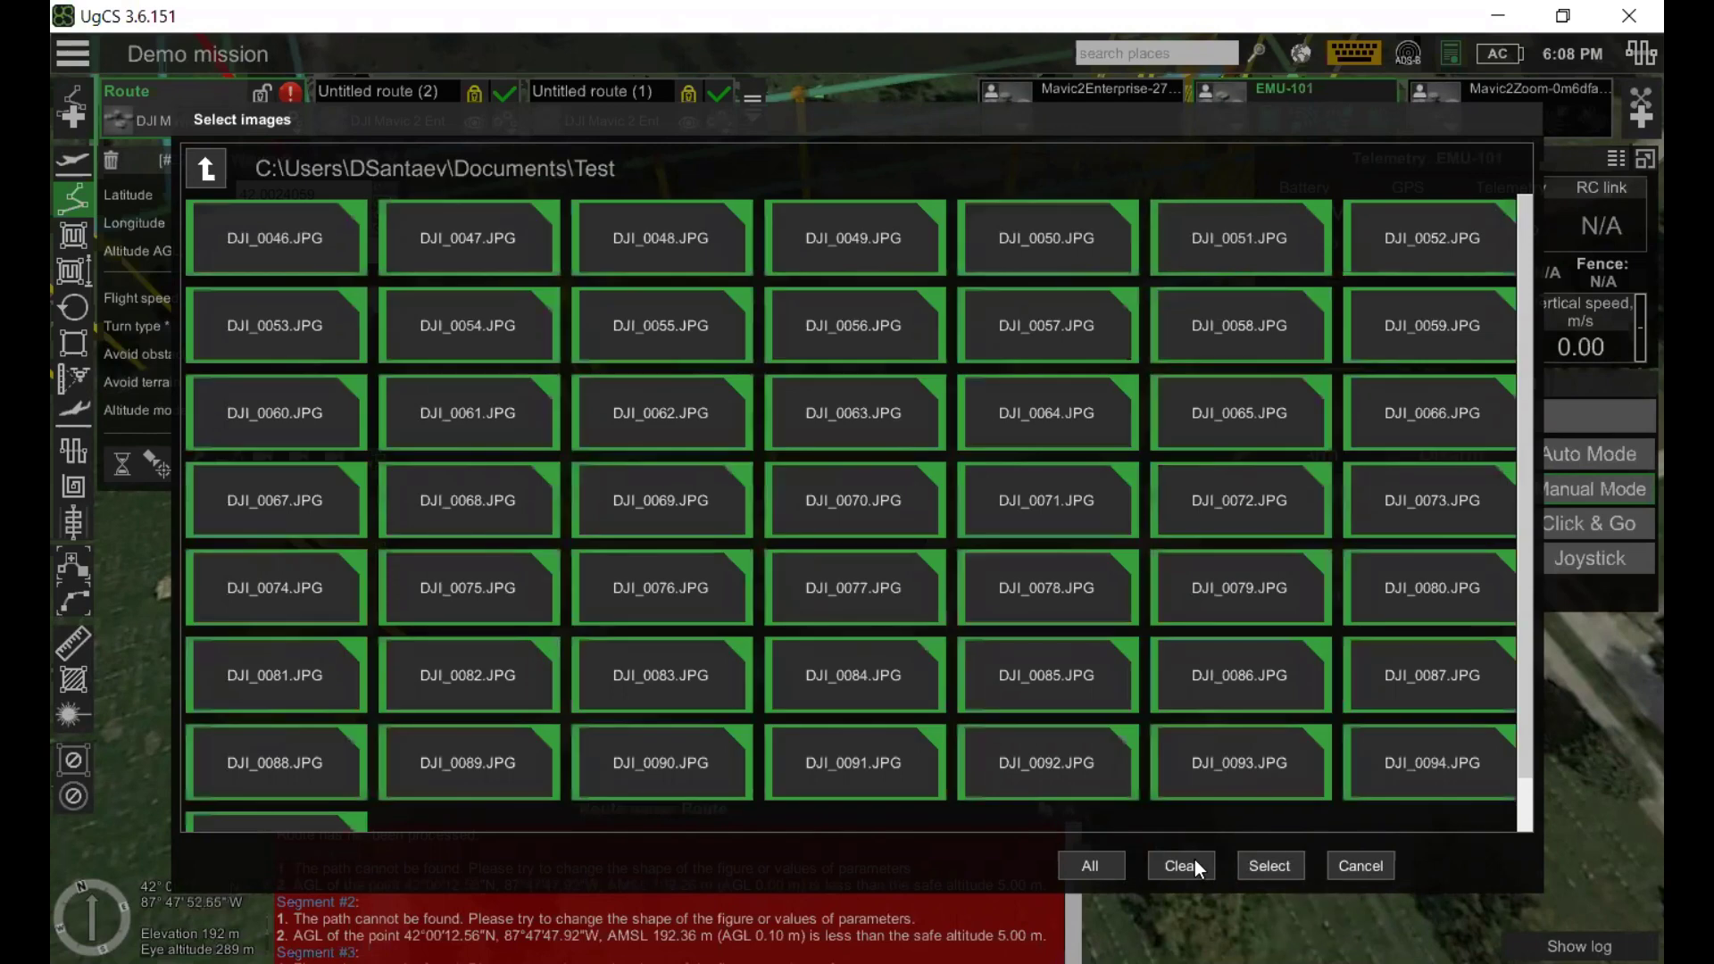
pyautogui.click(1266, 867)
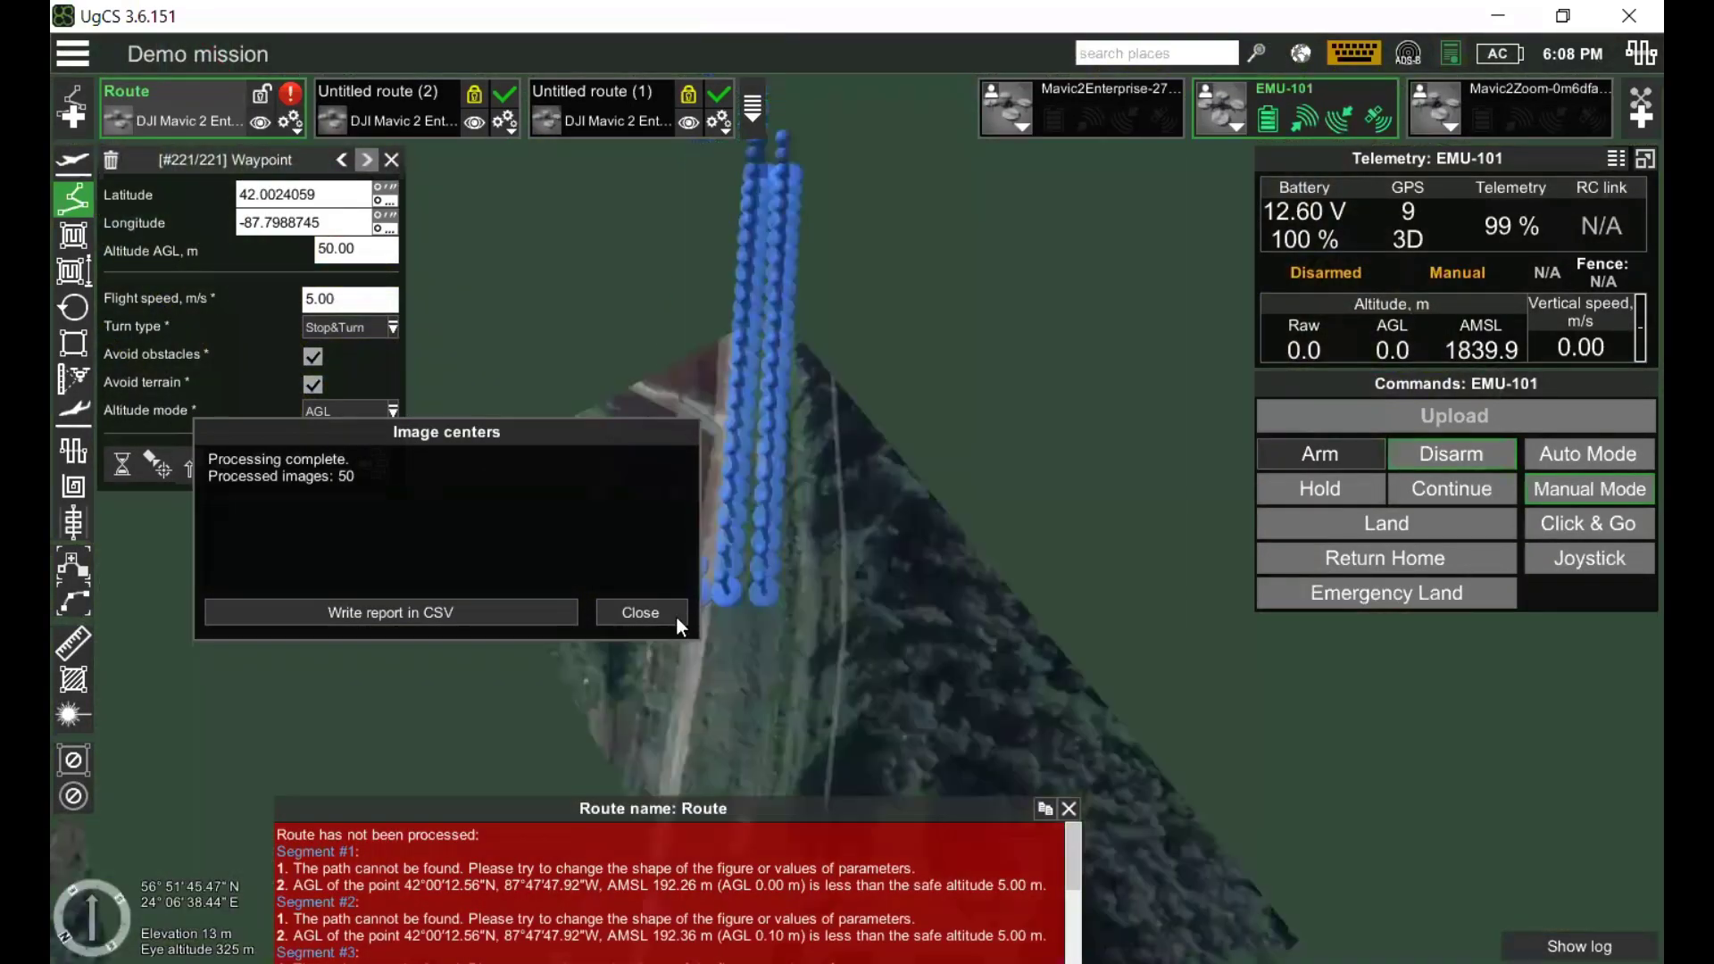
pyautogui.click(640, 612)
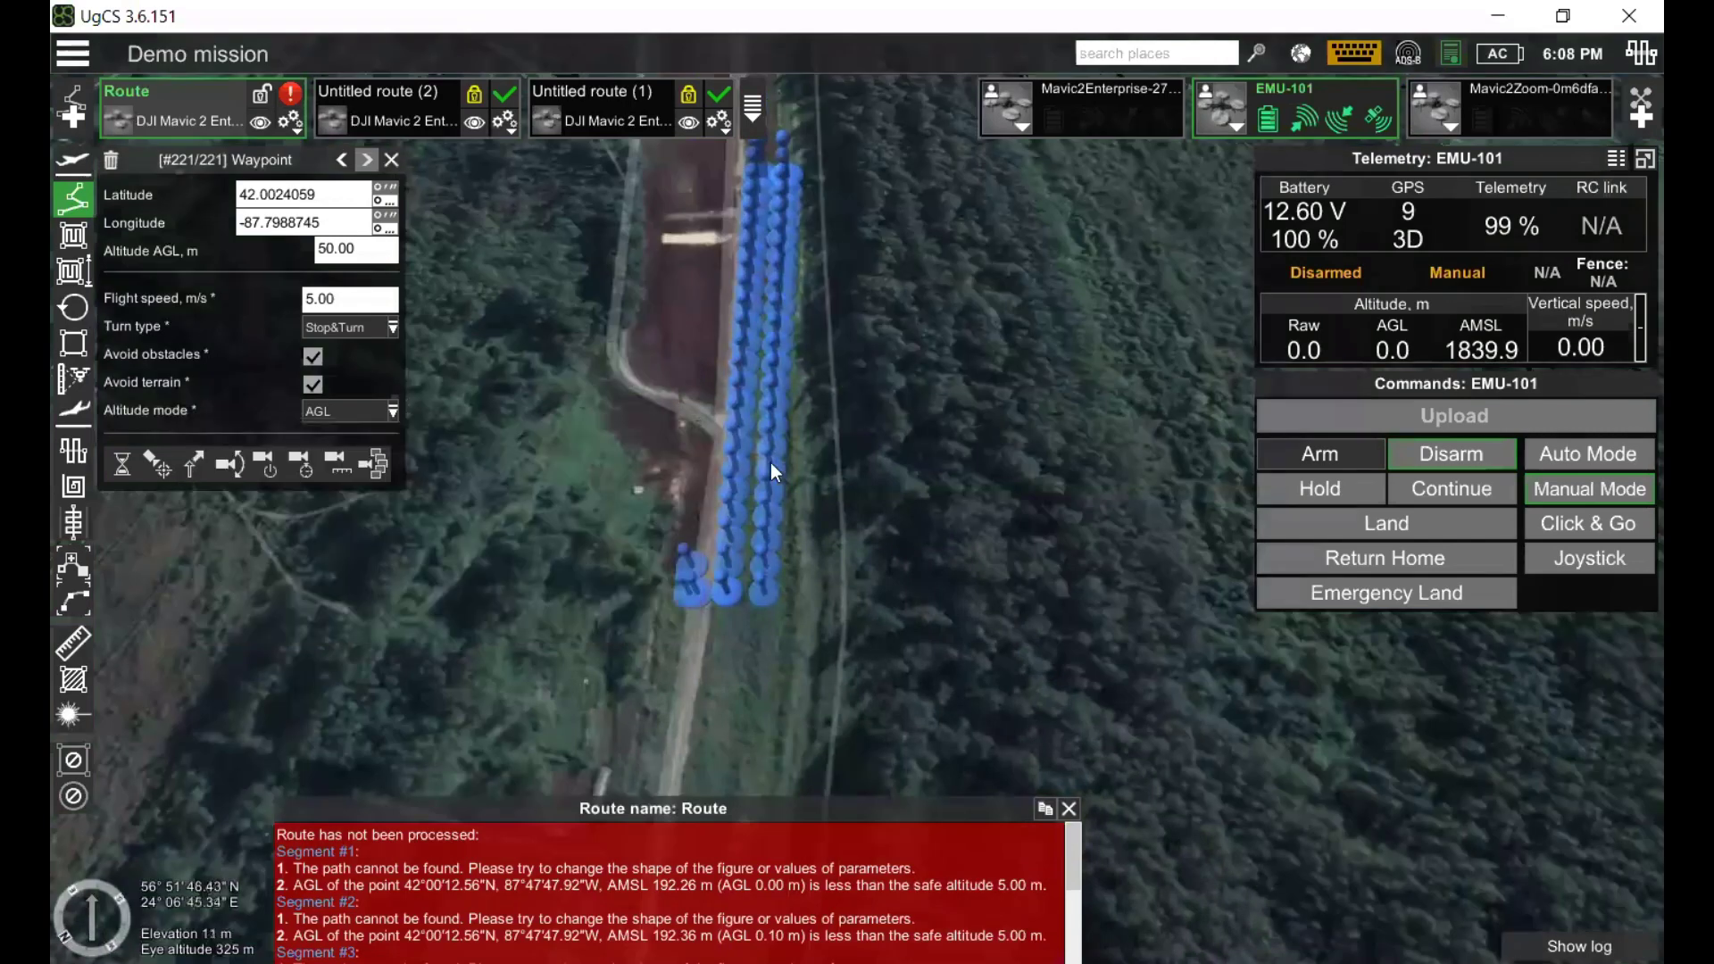
# Step: Examine the image center markers along the road on the map from several angles and distances
pyautogui.moveTo(822, 320); pyautogui.dragTo(914, 453)
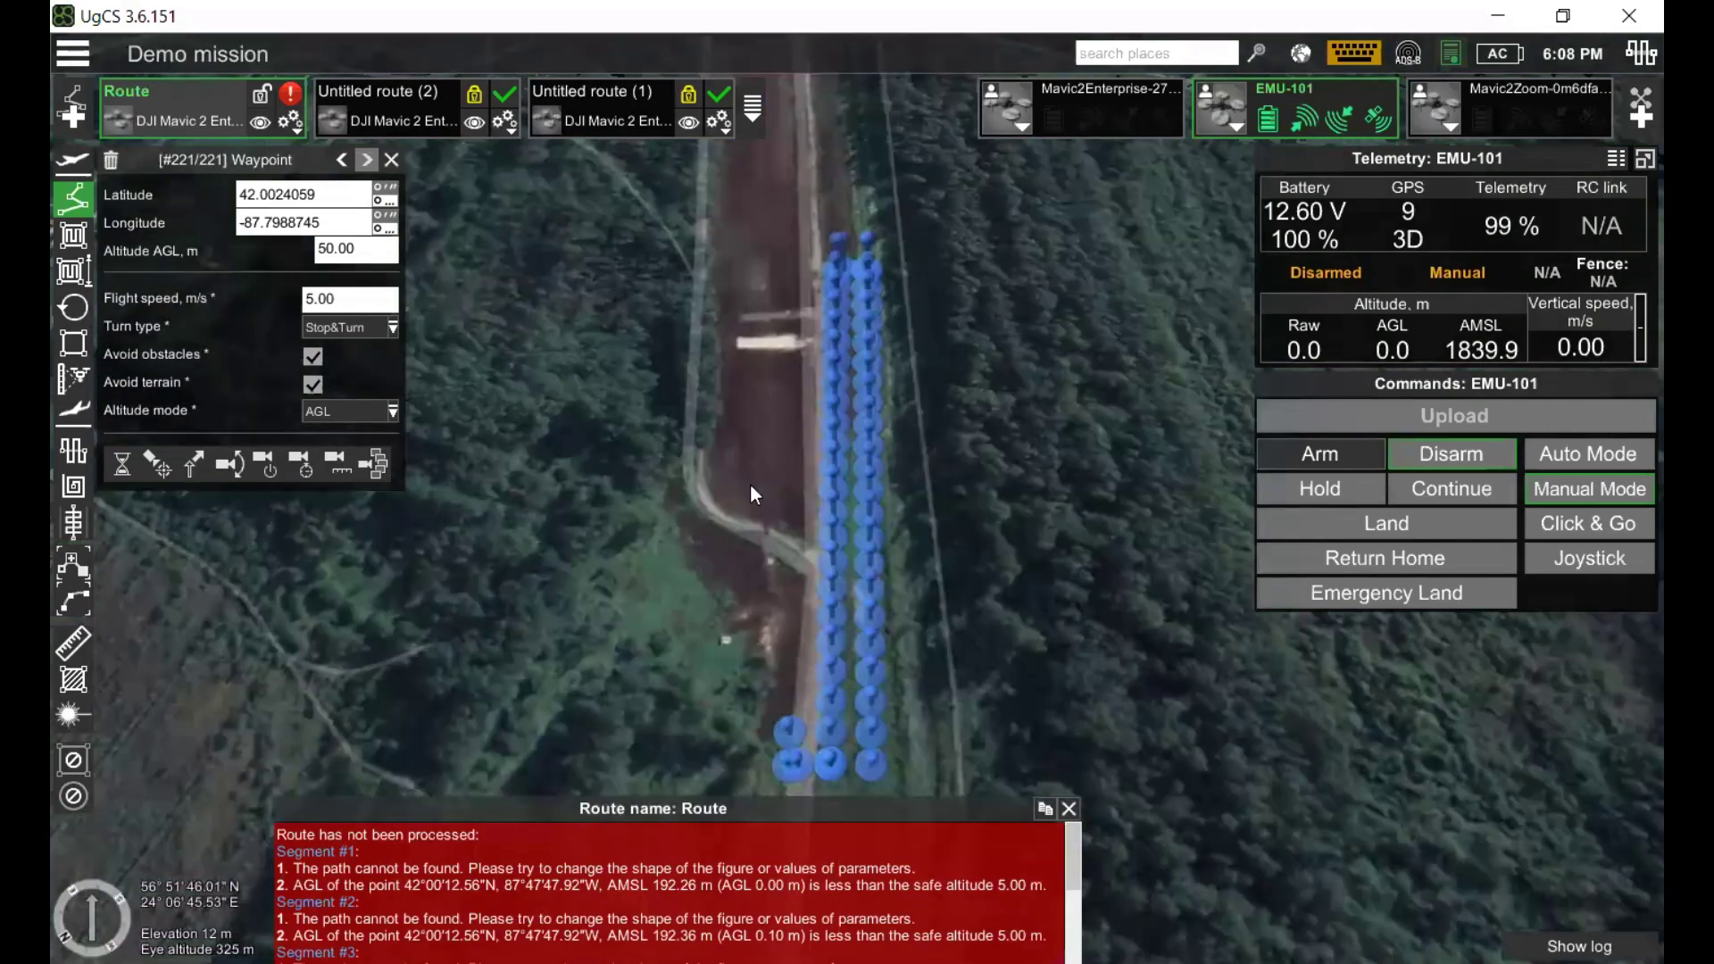
pyautogui.moveTo(992, 434); pyautogui.dragTo(913, 407, button='right')
pyautogui.moveTo(791, 472); pyautogui.dragTo(897, 518, button='right')
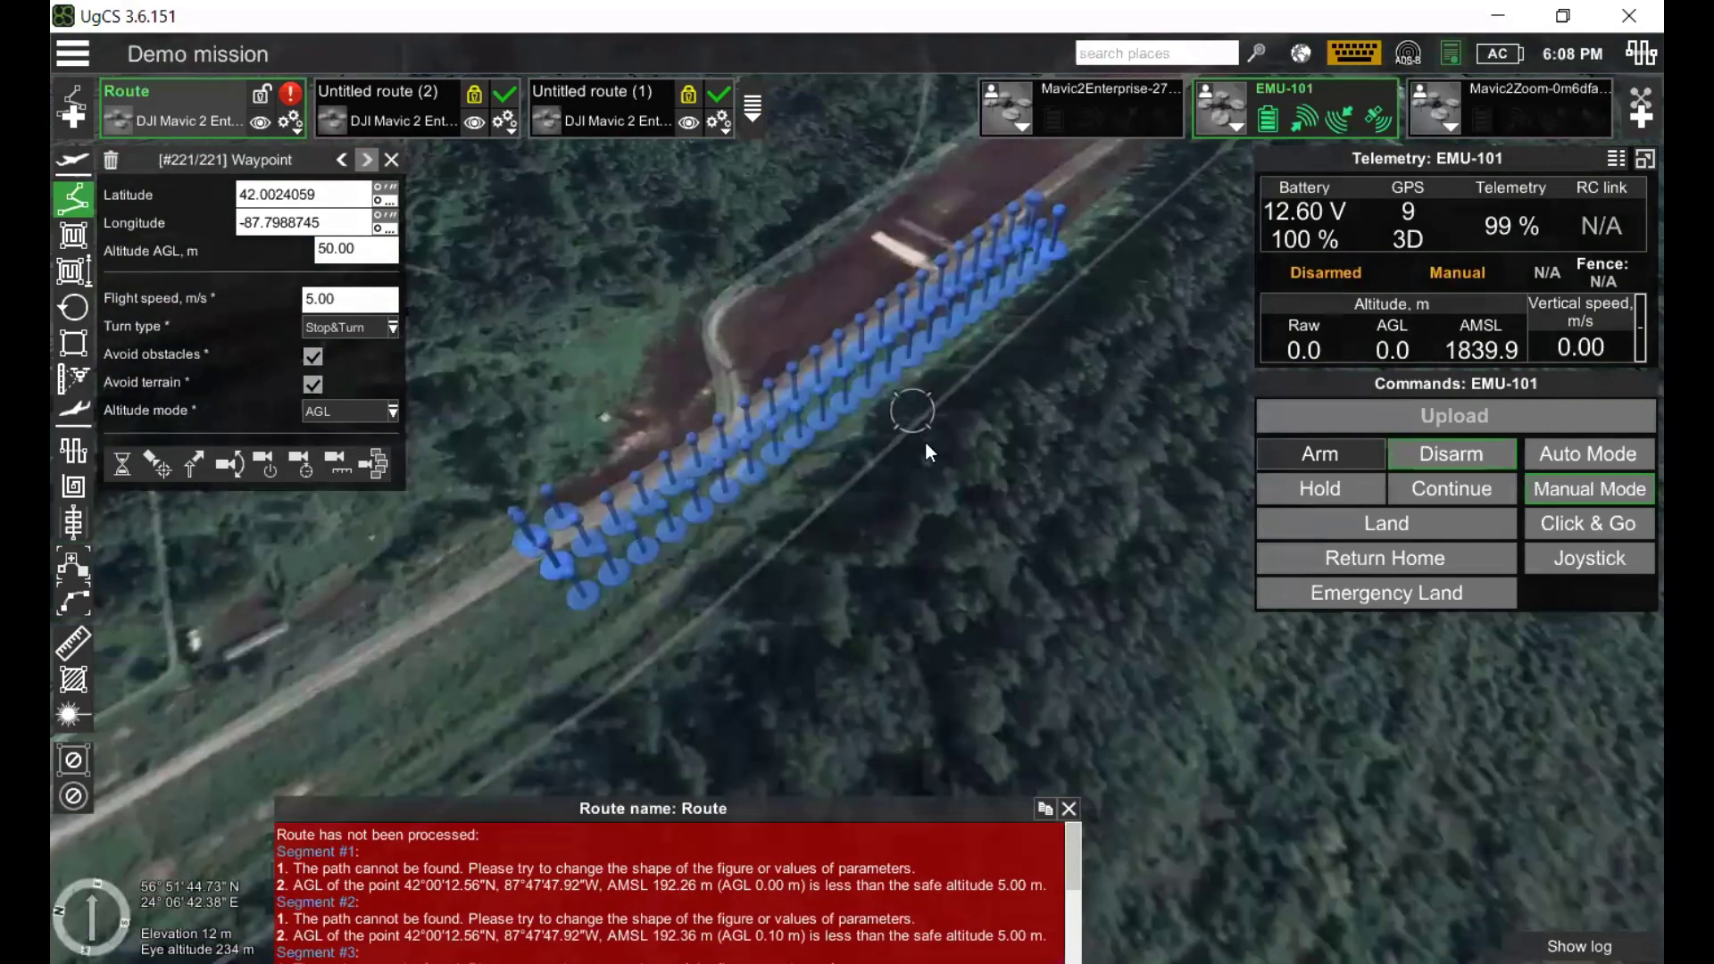
pyautogui.moveTo(795, 478)
pyautogui.mouseDown(button='right')
pyautogui.moveTo(732, 389)
pyautogui.moveTo(818, 356)
pyautogui.moveTo(889, 393)
pyautogui.mouseUp(button='right')
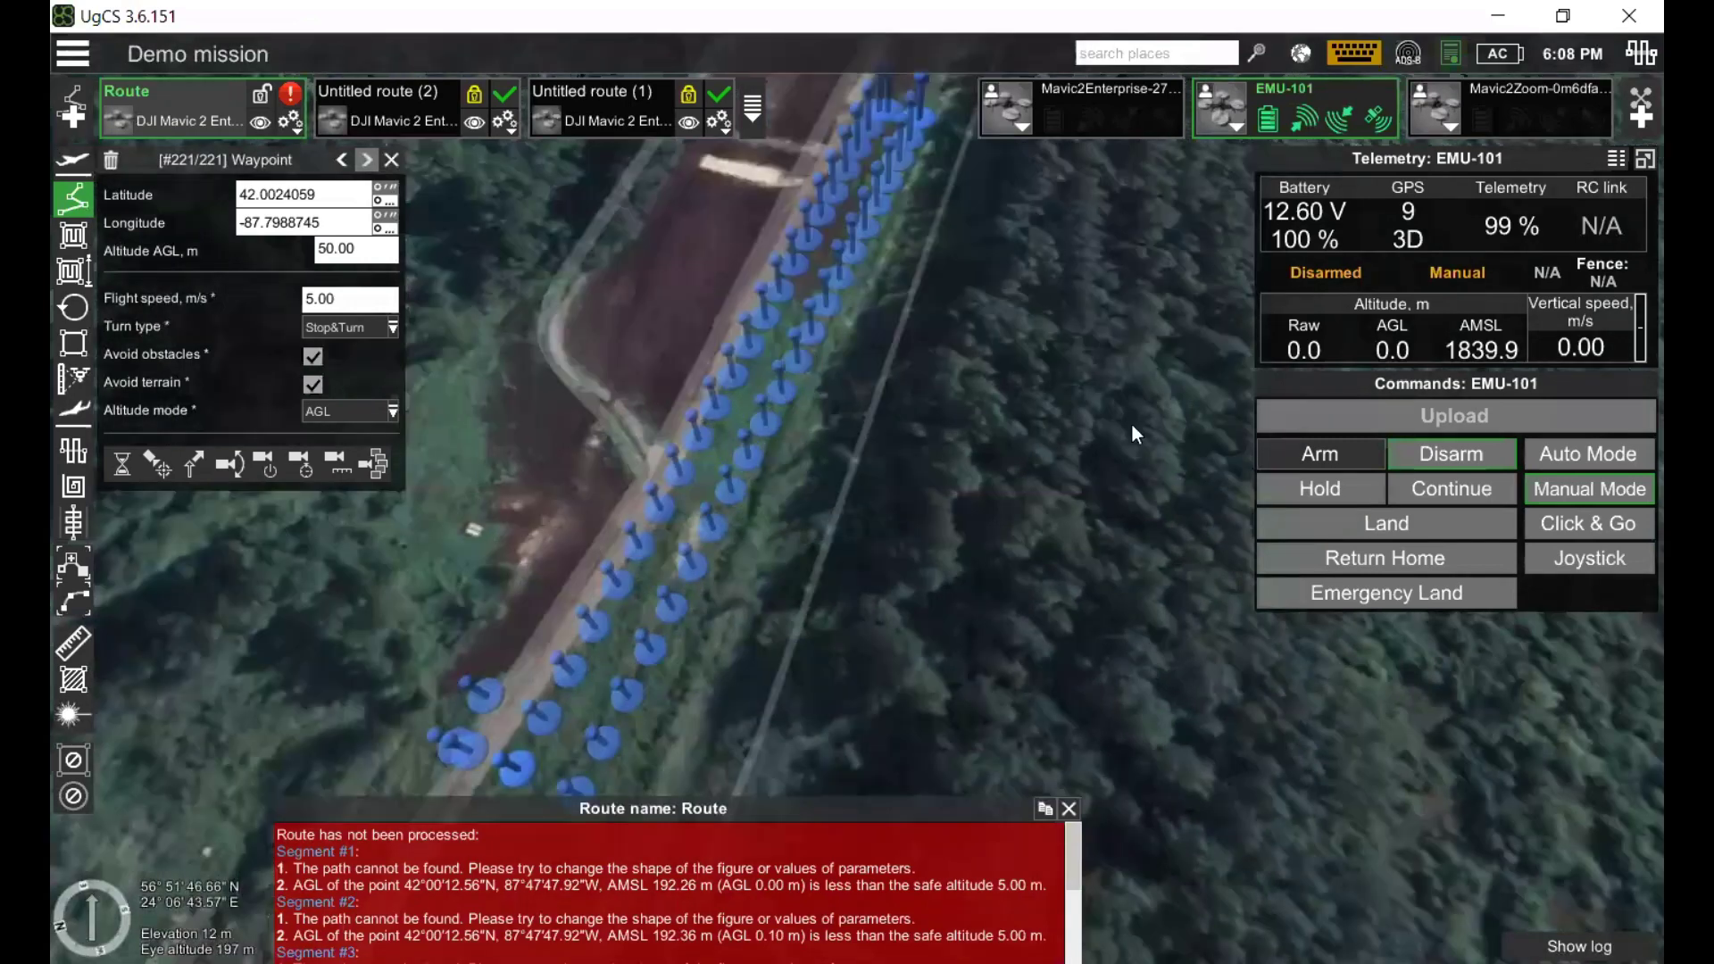
pyautogui.moveTo(1132, 421); pyautogui.dragTo(779, 357, button='right')
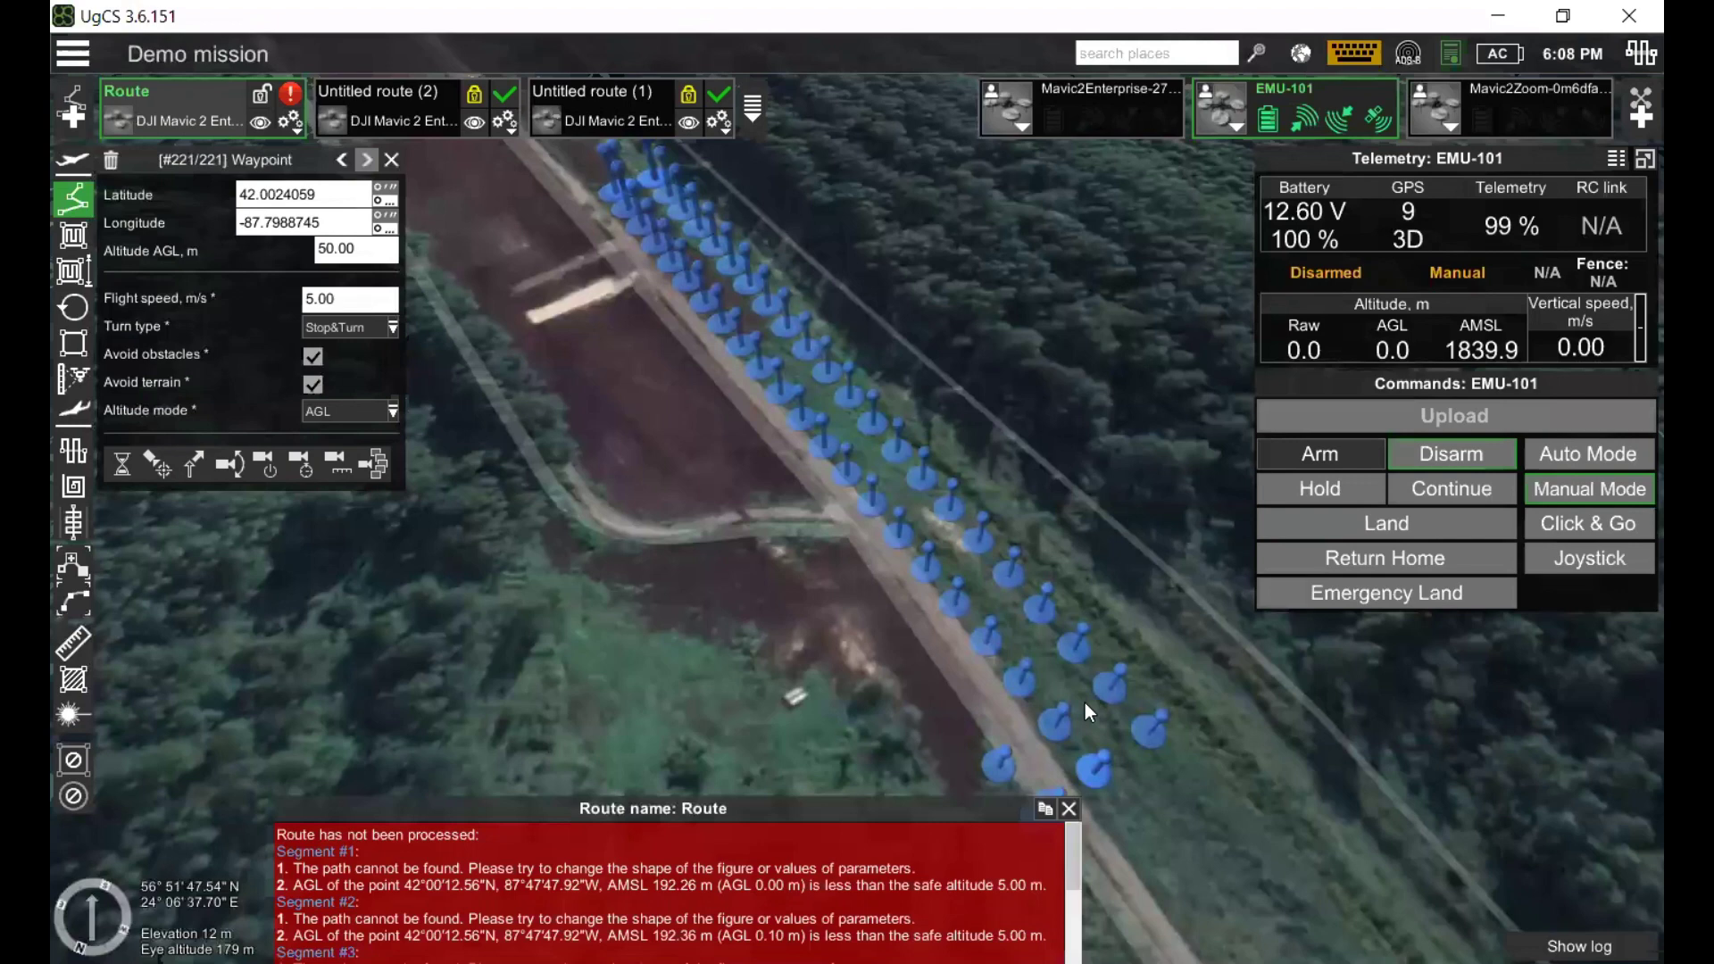
pyautogui.moveTo(620, 450); pyautogui.dragTo(705, 597)
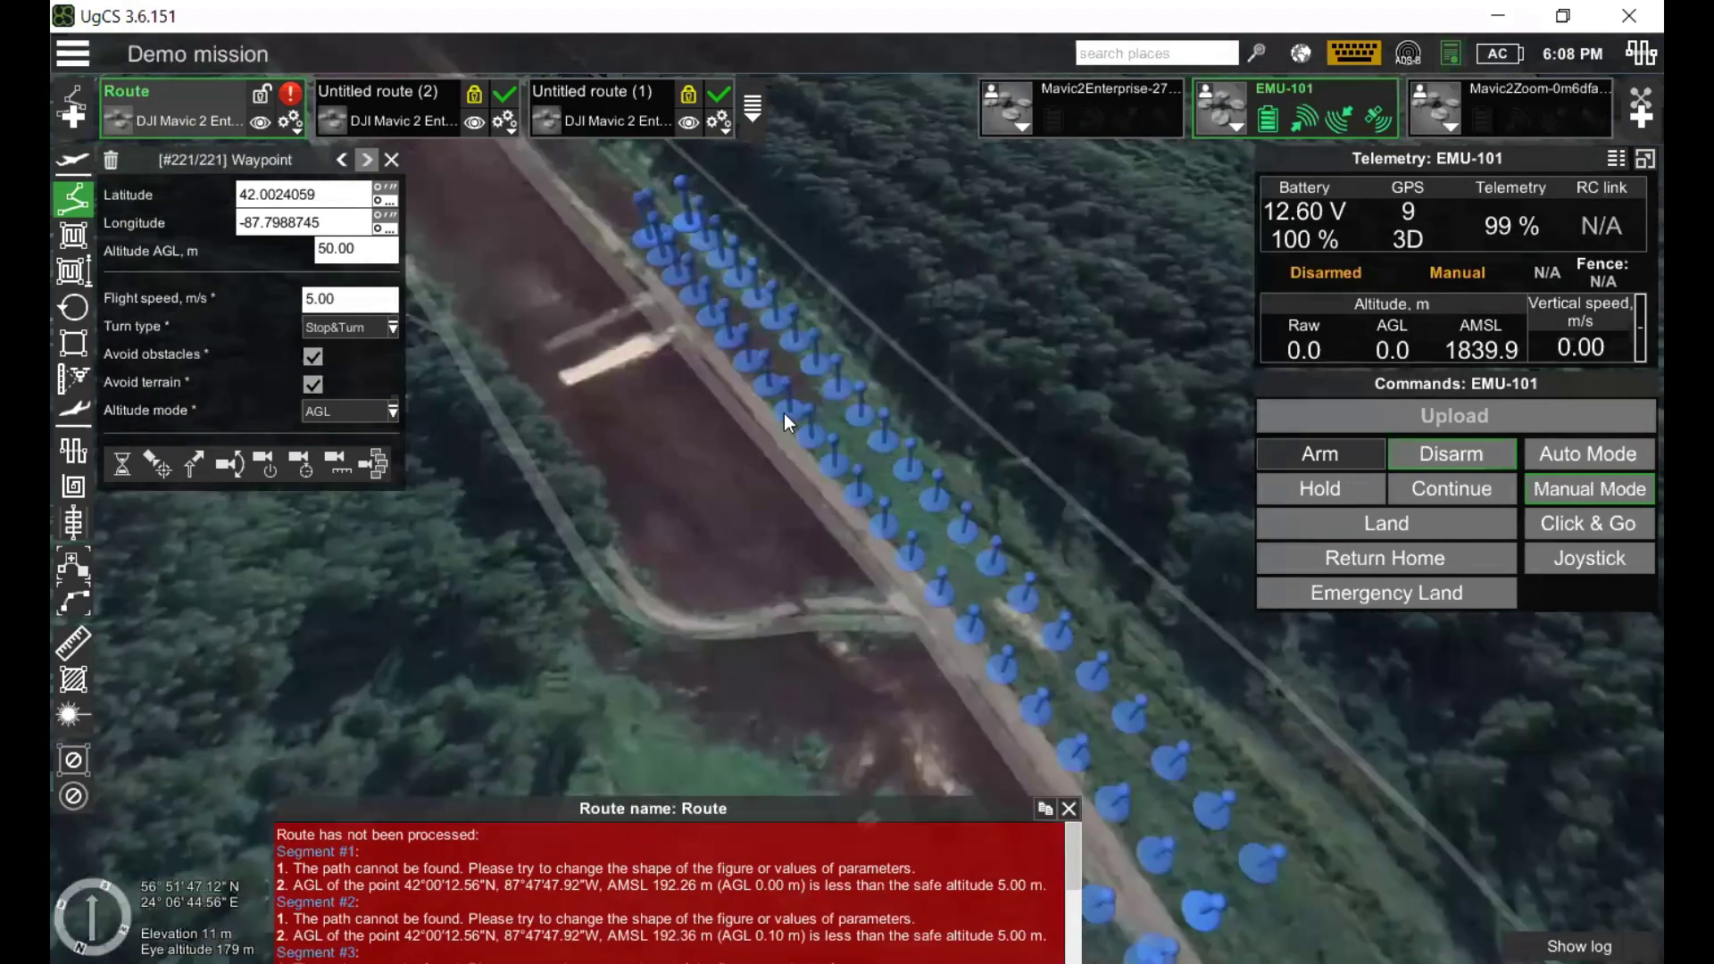
pyautogui.moveTo(784, 415)
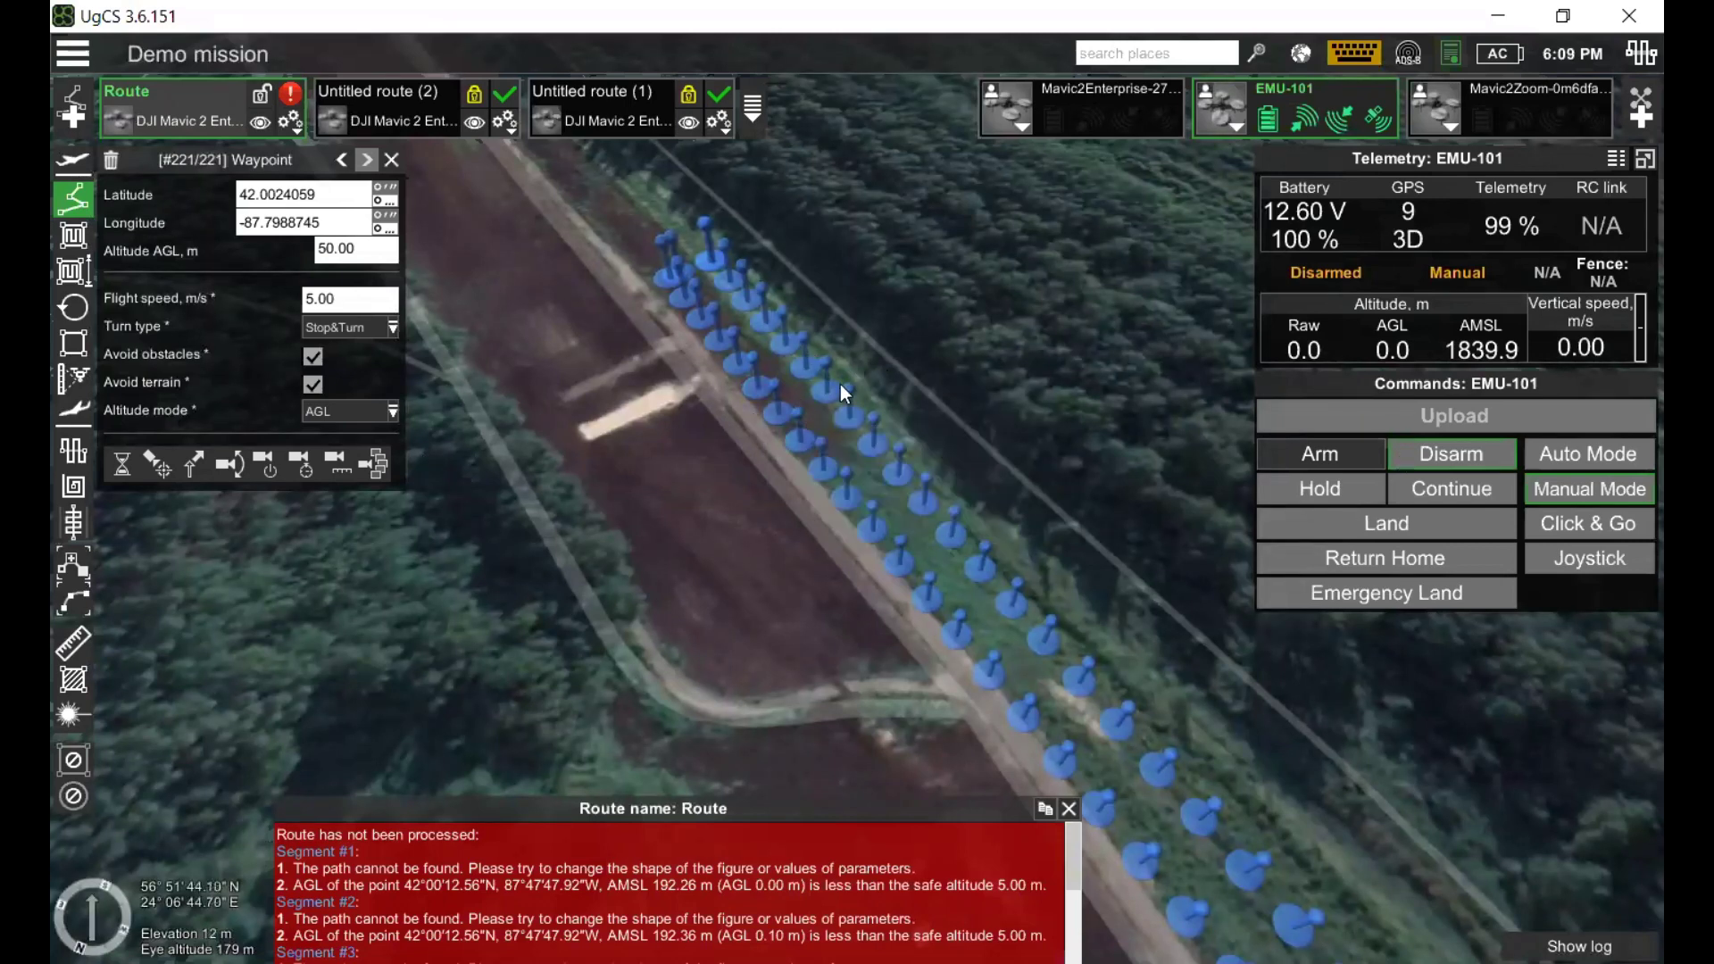
pyautogui.moveTo(839, 384); pyautogui.dragTo(821, 394)
# Step: Switch from the mission editor back to the telemetry player
pyautogui.click(74, 56)
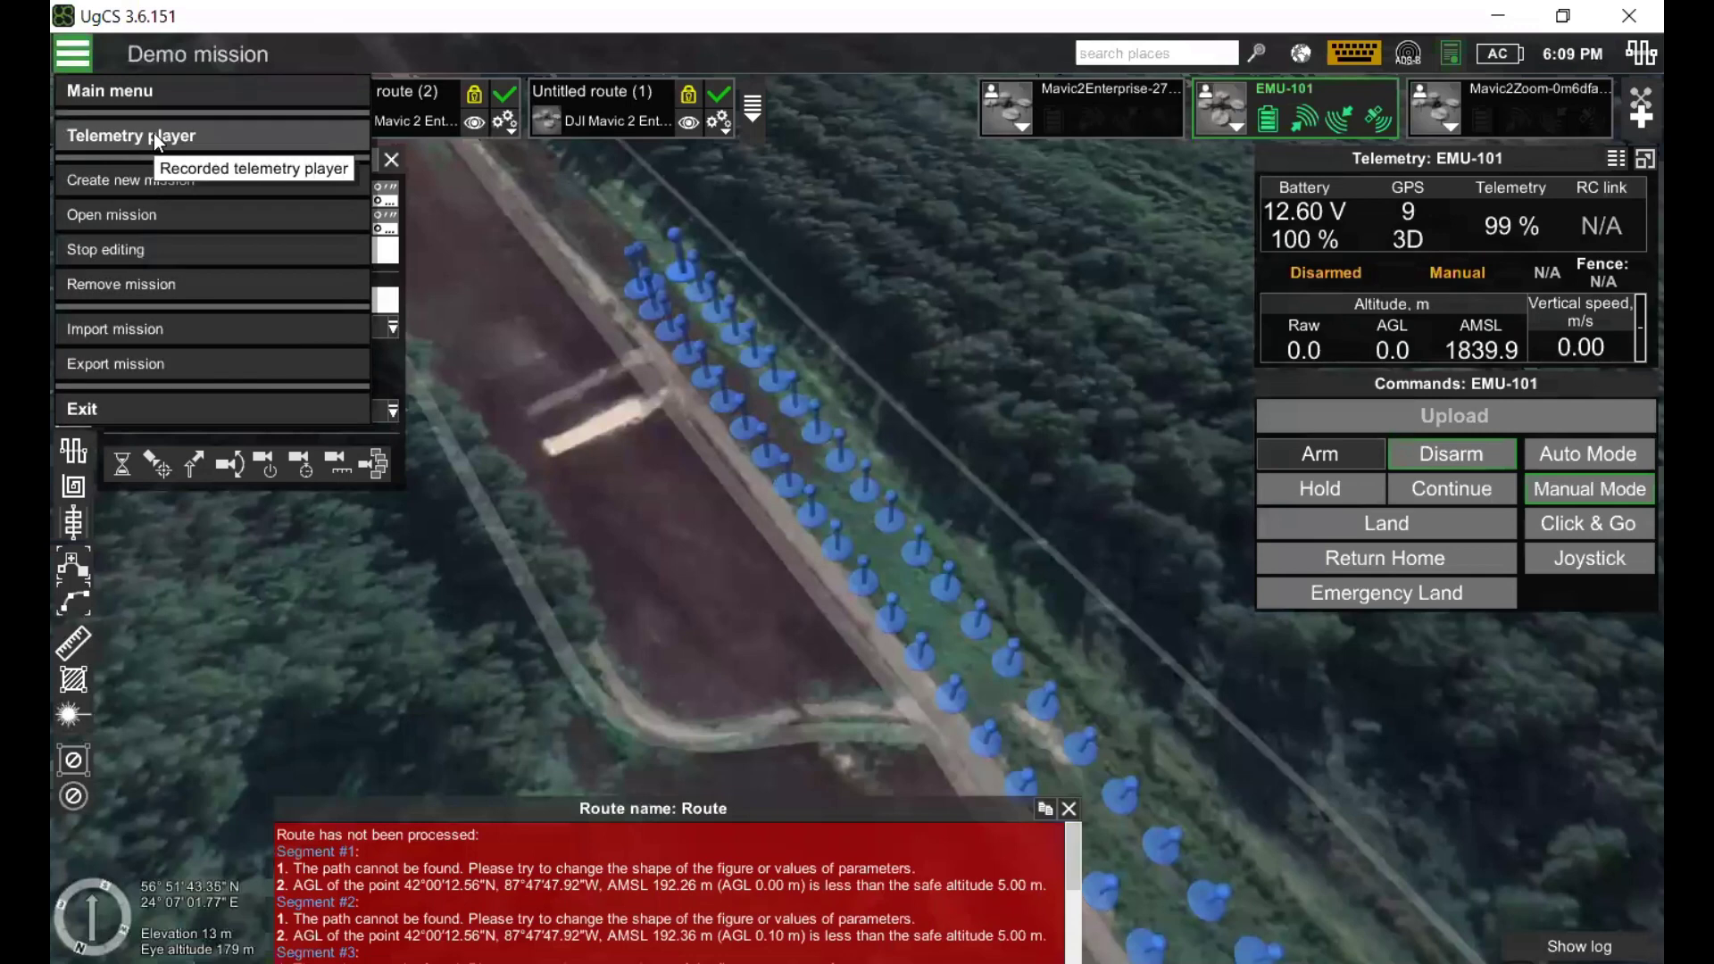